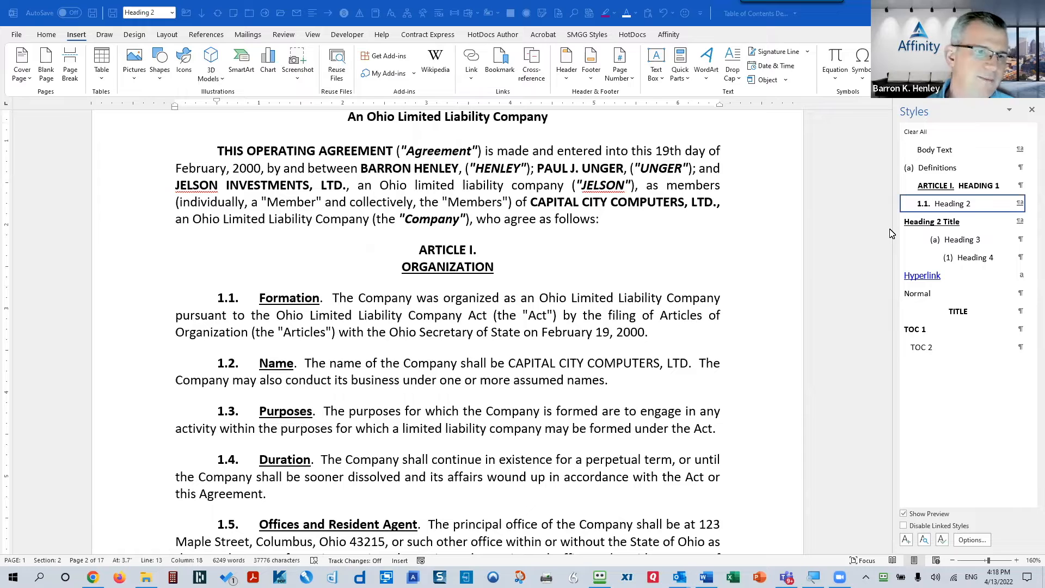
# Inspect which styles are applied to the Formation title and to the full paragraph text of section 1.1
pyautogui.click(336, 302)
pyautogui.press('Left')
pyautogui.press('Left')
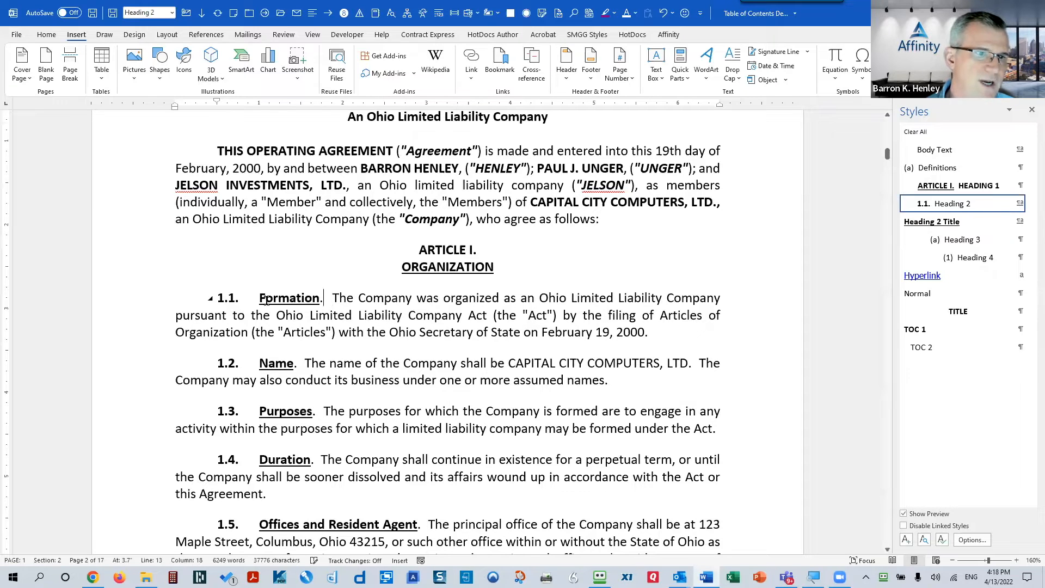
pyautogui.moveTo(260, 297); pyautogui.dragTo(303, 298)
pyautogui.click(339, 298)
pyautogui.moveTo(409, 318); pyautogui.dragTo(658, 331)
pyautogui.click(603, 315)
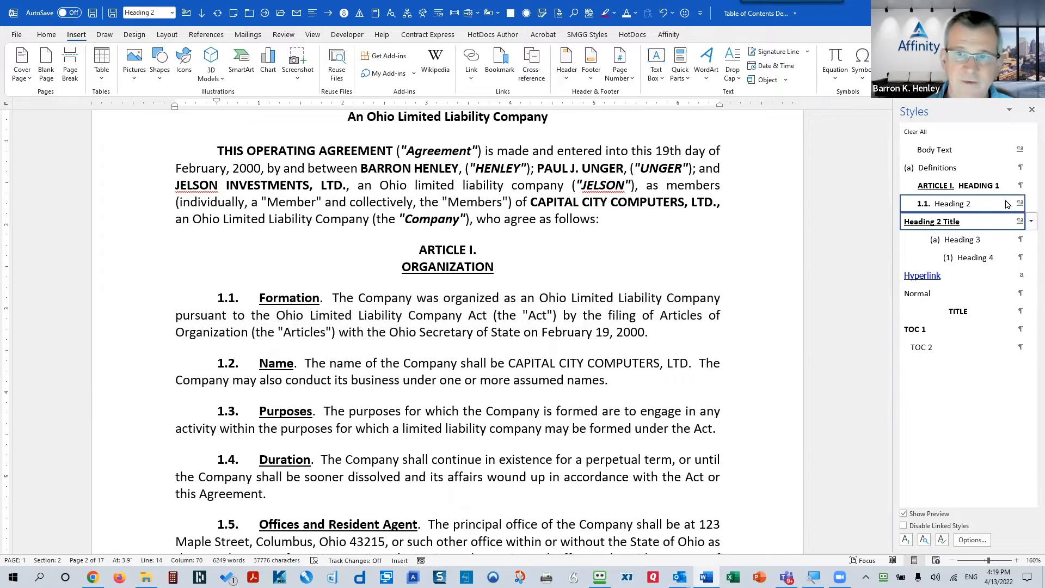
pyautogui.tripleClick(351, 308)
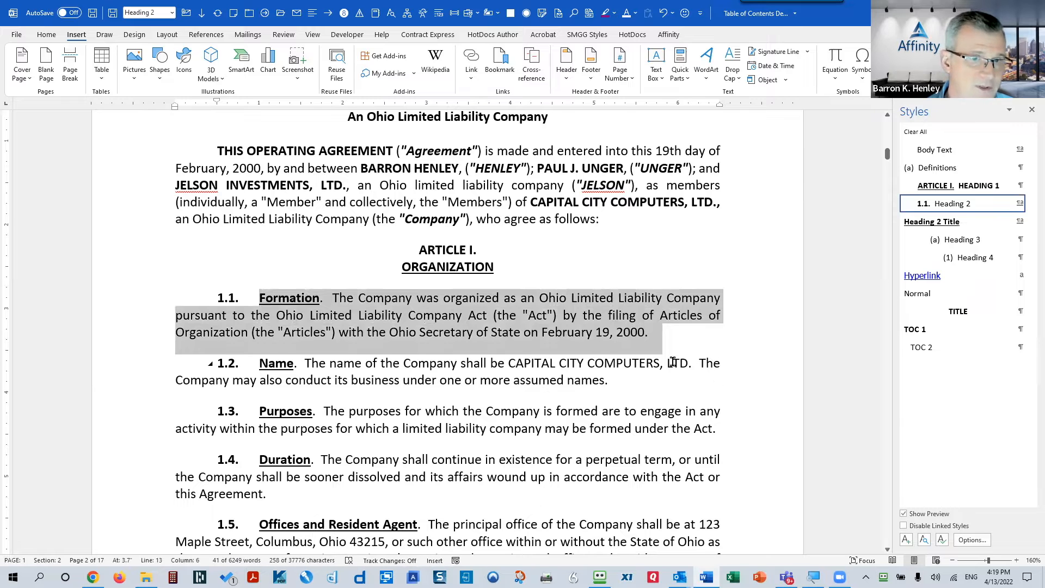
pyautogui.click(562, 333)
pyautogui.moveTo(252, 298); pyautogui.dragTo(320, 298)
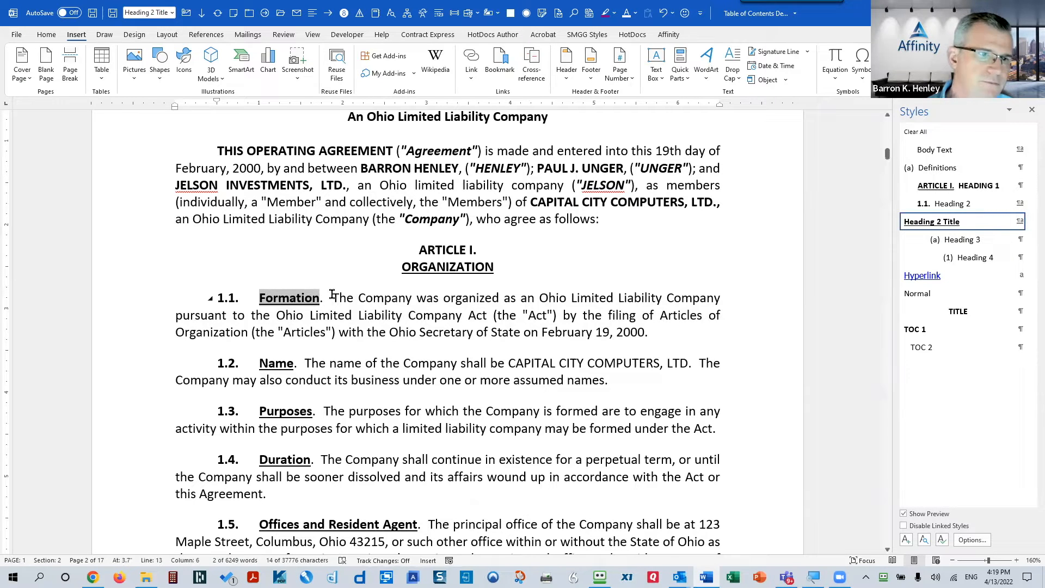
# Split the section 1.1 text after the Formation title into its own paragraph and apply the Body Text style to it
pyautogui.click(382, 306)
pyautogui.press('Return')
pyautogui.click(935, 150)
pyautogui.moveTo(224, 329); pyautogui.dragTo(480, 368)
pyautogui.moveTo(224, 329); pyautogui.dragTo(494, 370)
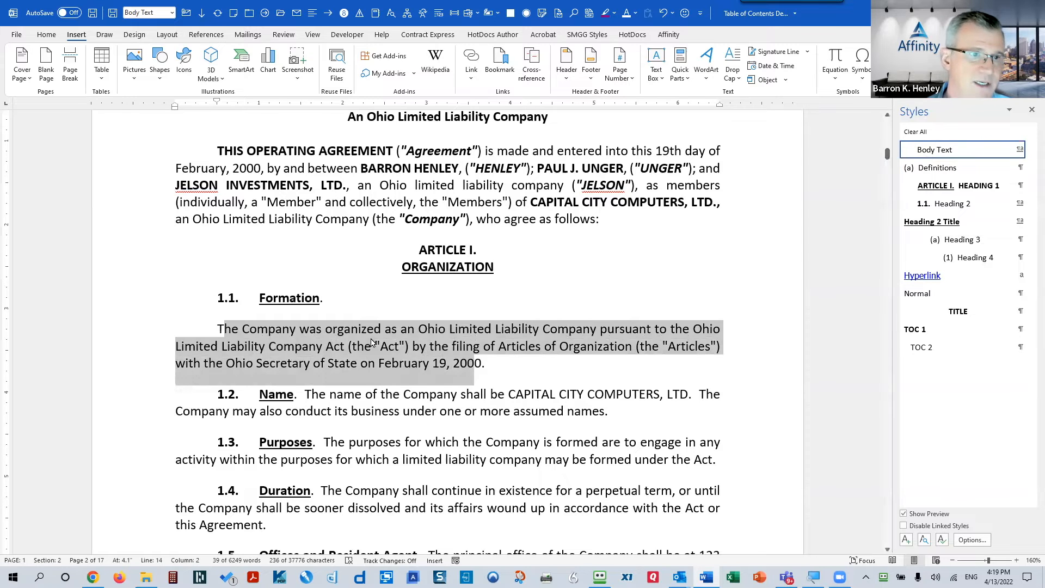
# Write "Style Separator" after the Formation title in section 1.1 and delete it again
pyautogui.click(342, 300)
pyautogui.click(341, 301)
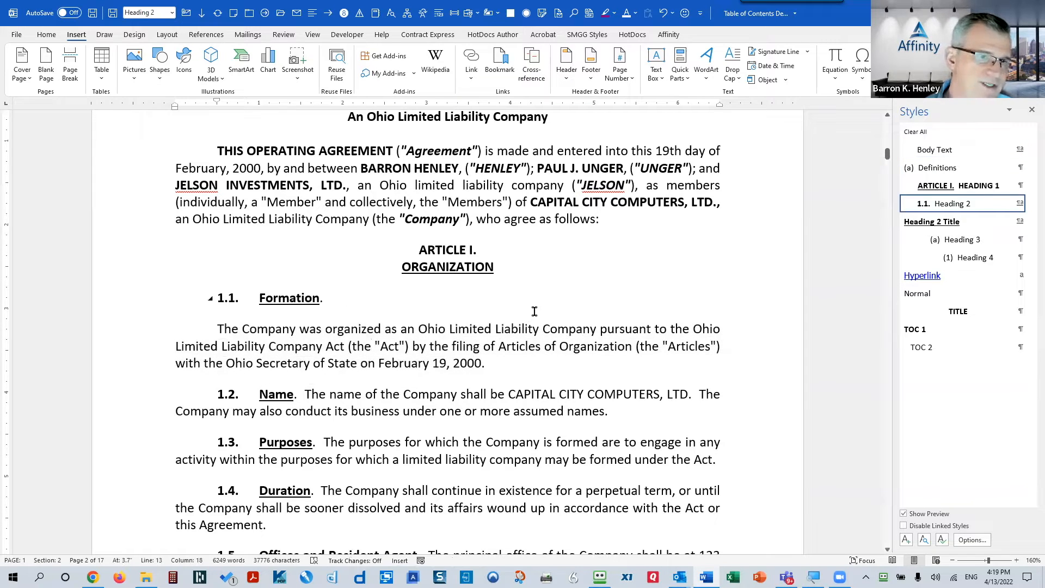
pyautogui.write('Style Separator')
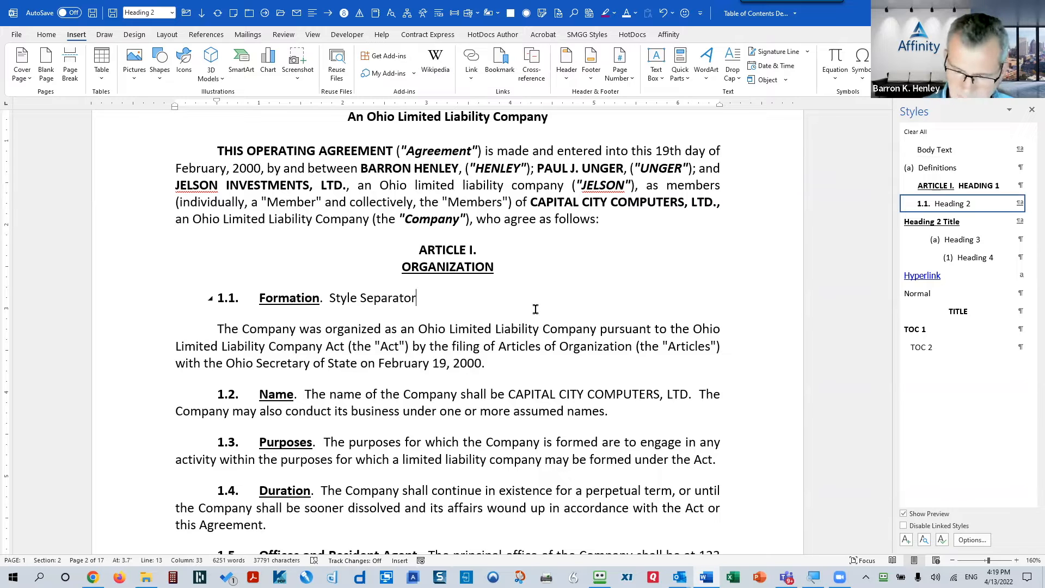
pyautogui.hotkey('ctrl', 'shift', 'Left')
pyautogui.hotkey('ctrl', 'shift', 'Left')
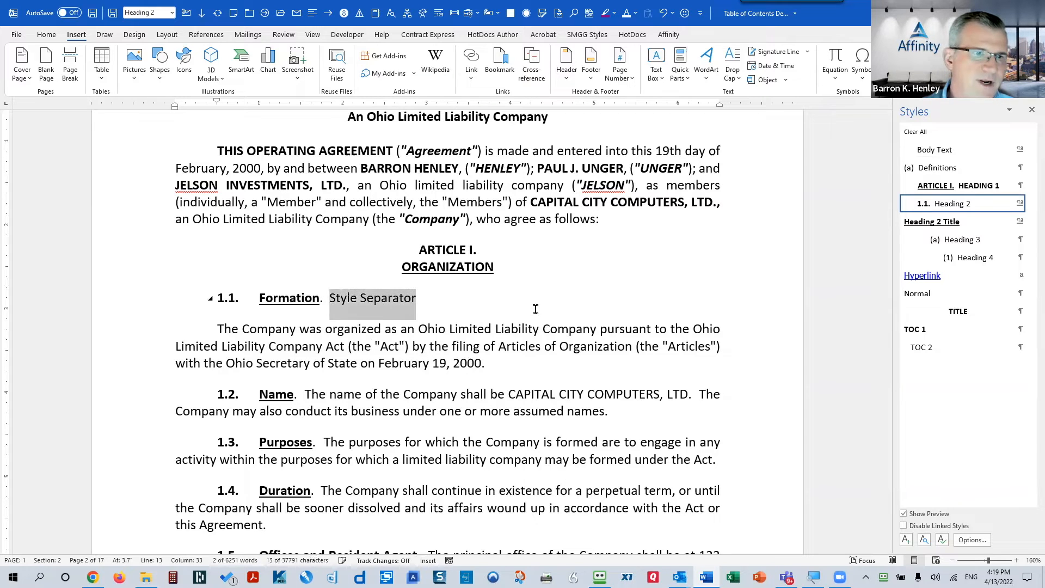
pyautogui.press('BackSpace')
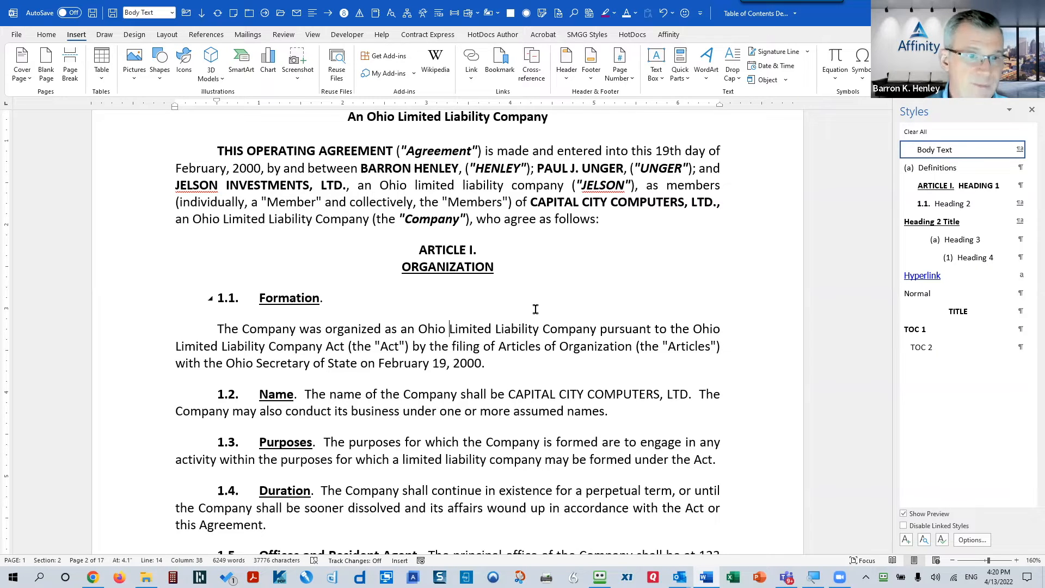
# Rejoin the section 1.1 text with the Formation title and clear the title's character formatting
pyautogui.click(535, 308)
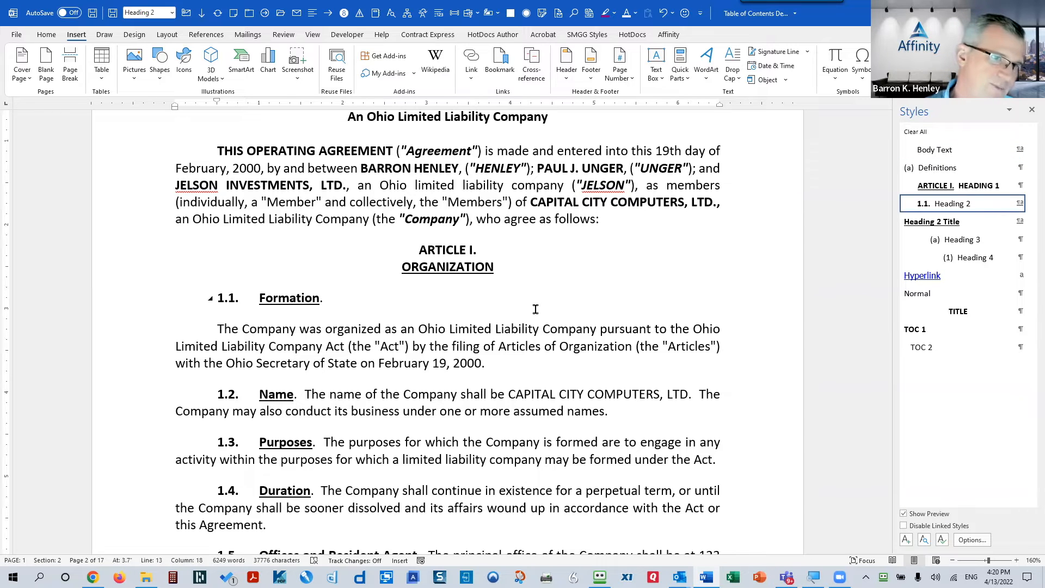
pyautogui.press('Delete')
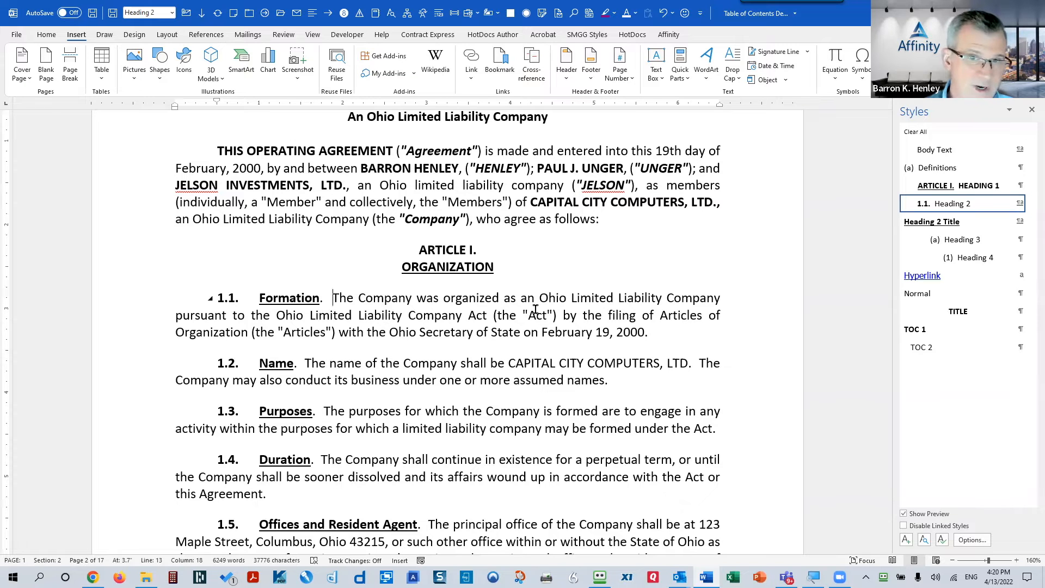
pyautogui.hotkey('ctrl', 'shift', 'Left')
pyautogui.hotkey('ctrl', 'shift', 'Left')
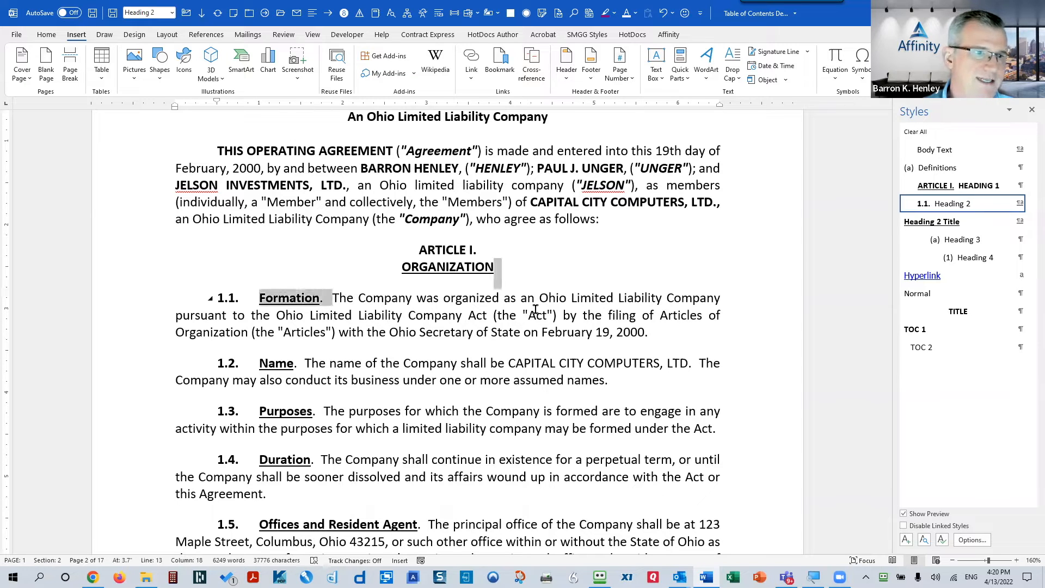
pyautogui.hotkey('ctrl', 'space')
pyautogui.press('Left')
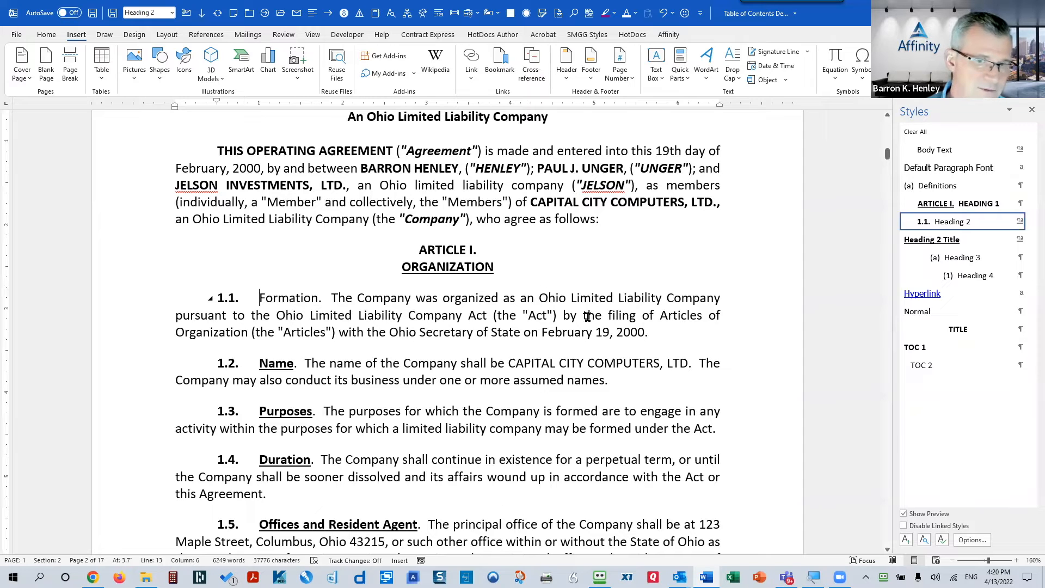
# Check the style types available when creating a new style, and leave without creating one
pyautogui.click(906, 541)
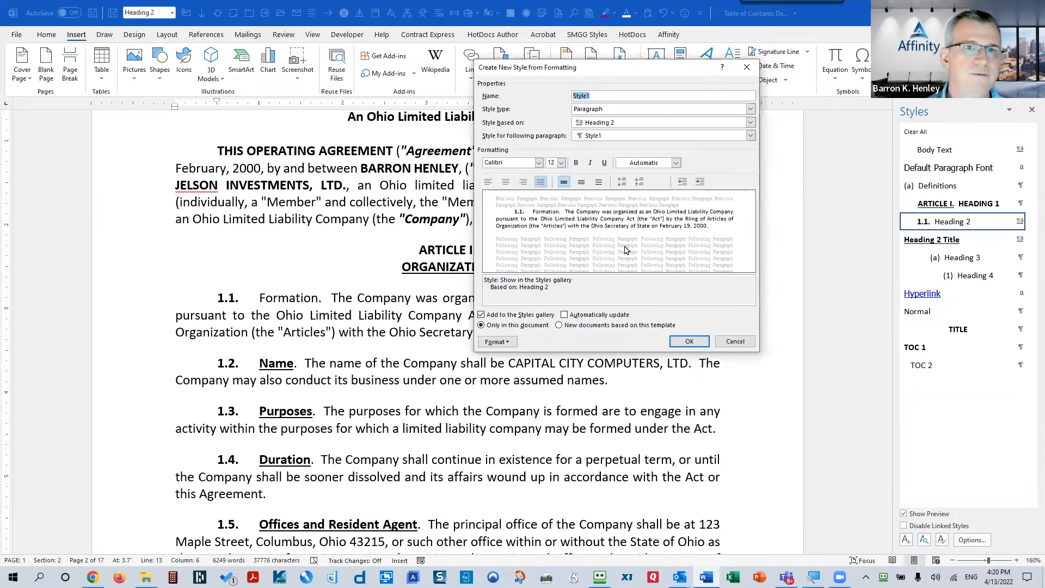
pyautogui.click(750, 110)
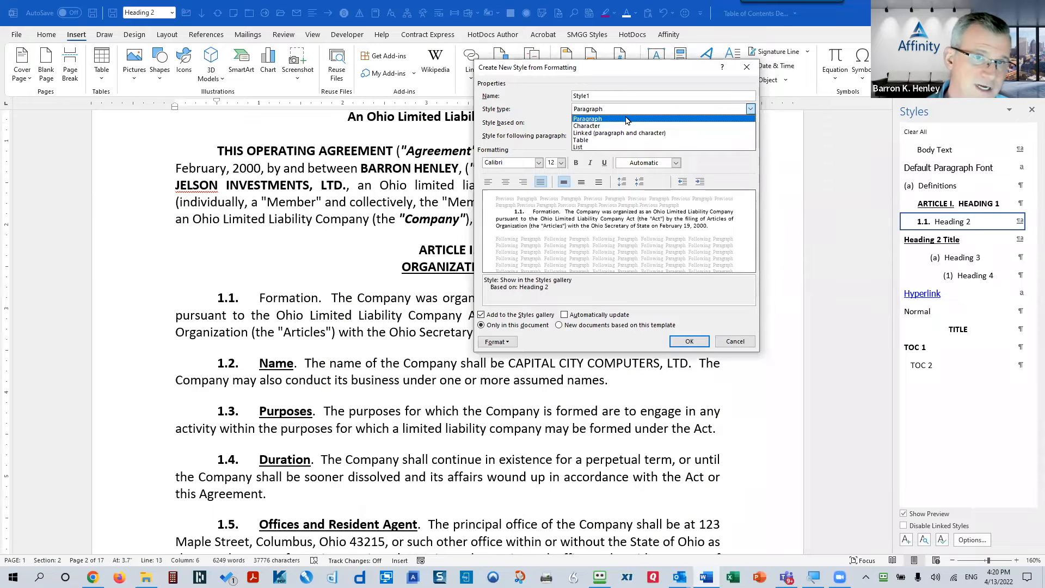
pyautogui.click(735, 340)
pyautogui.click(735, 341)
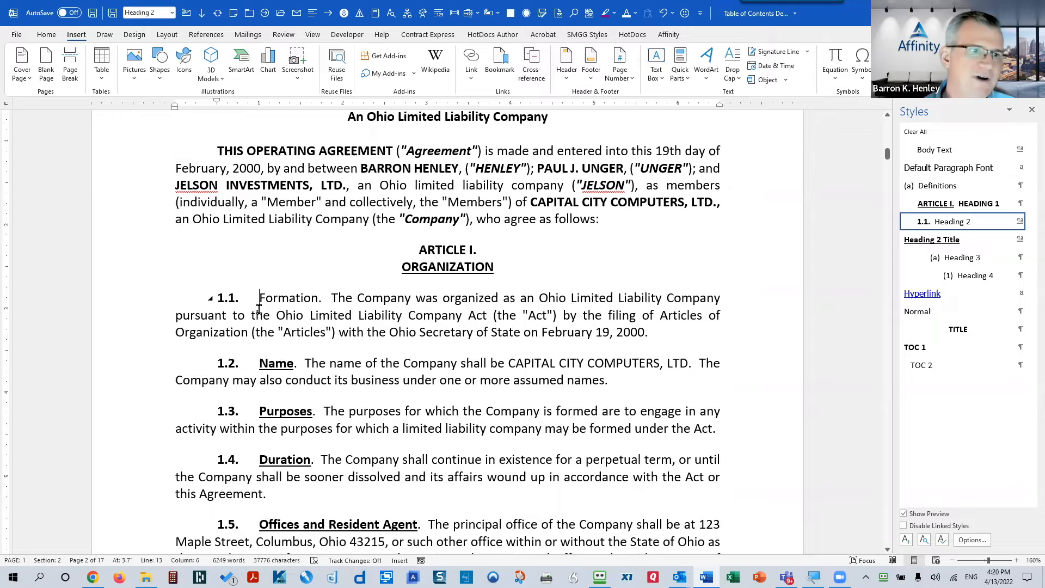
# Try the Heading 1 style on the word Formation in section 1.1 and restore the paragraph to Heading 2
pyautogui.doubleClick(276, 298)
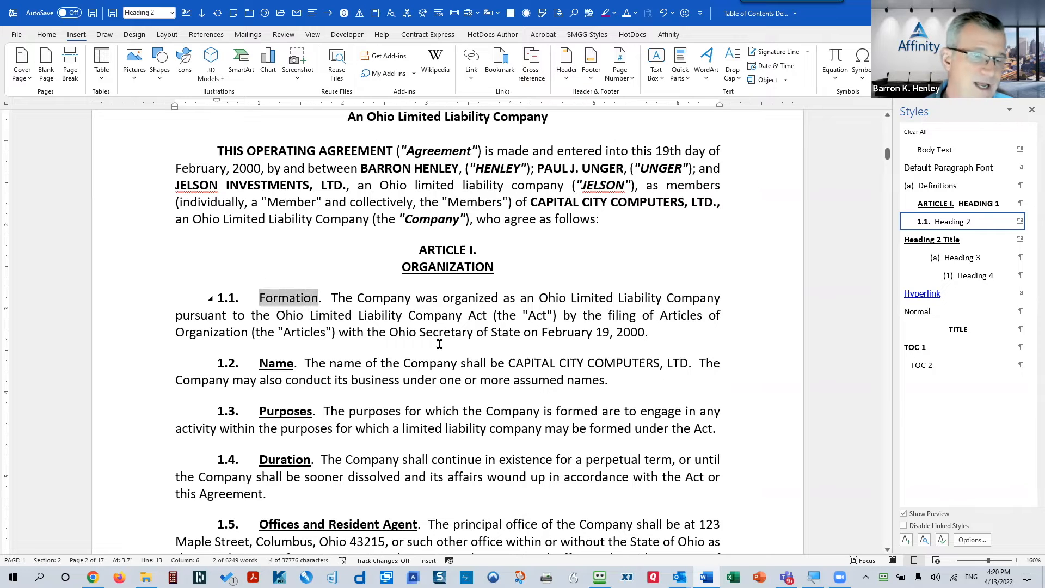
pyautogui.click(978, 204)
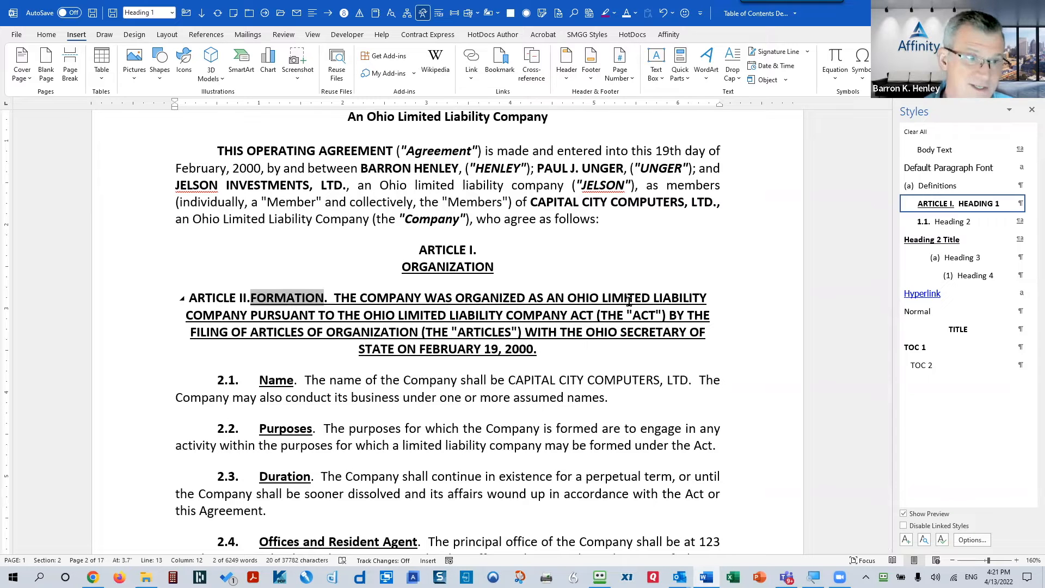
pyautogui.hotkey('ctrl', 'alt', '2')
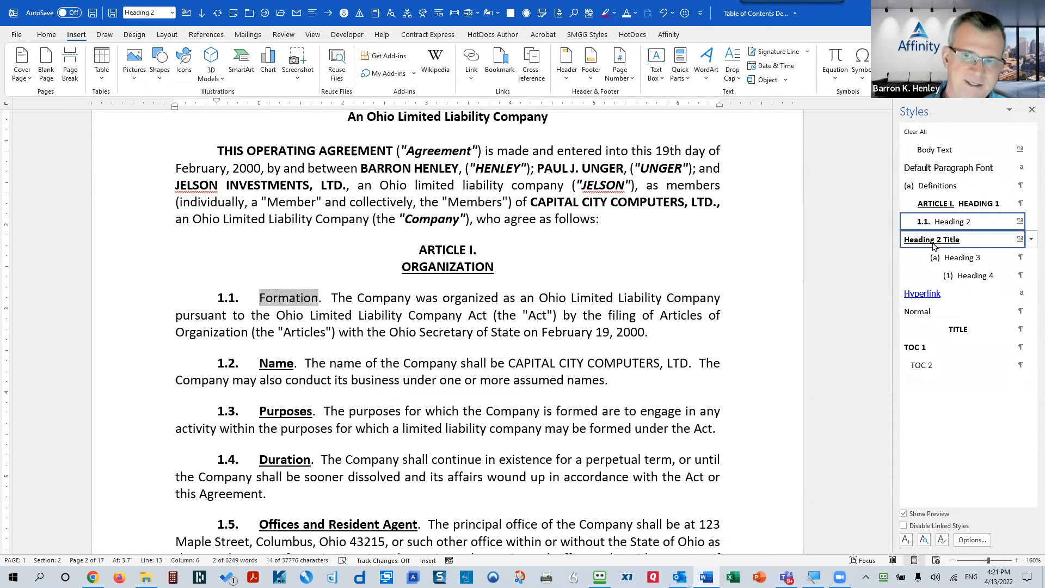
# Apply the Heading 2 Title style to only the word Formation in section 1.1
pyautogui.moveTo(933, 245)
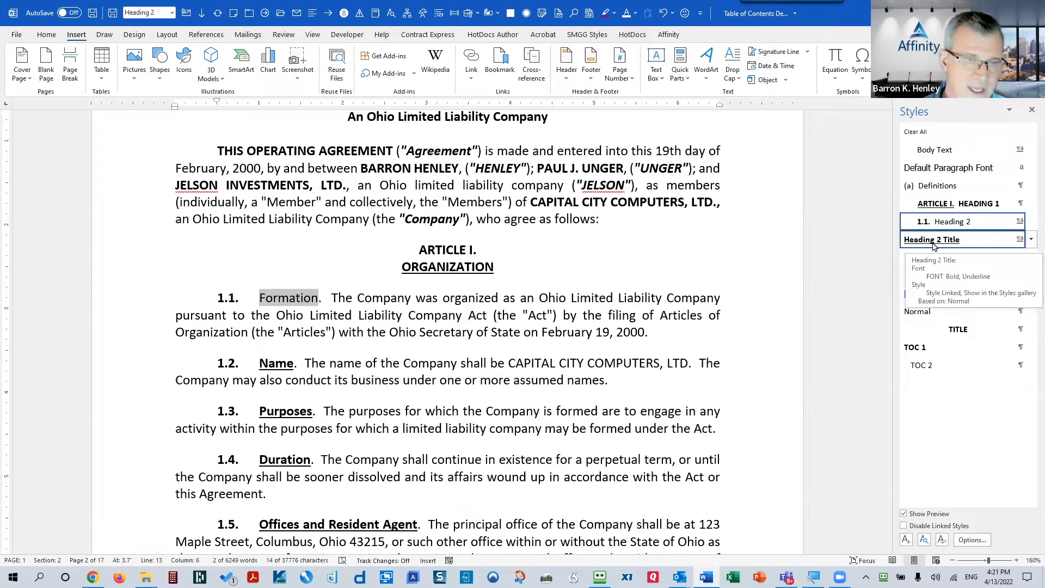
pyautogui.click(933, 245)
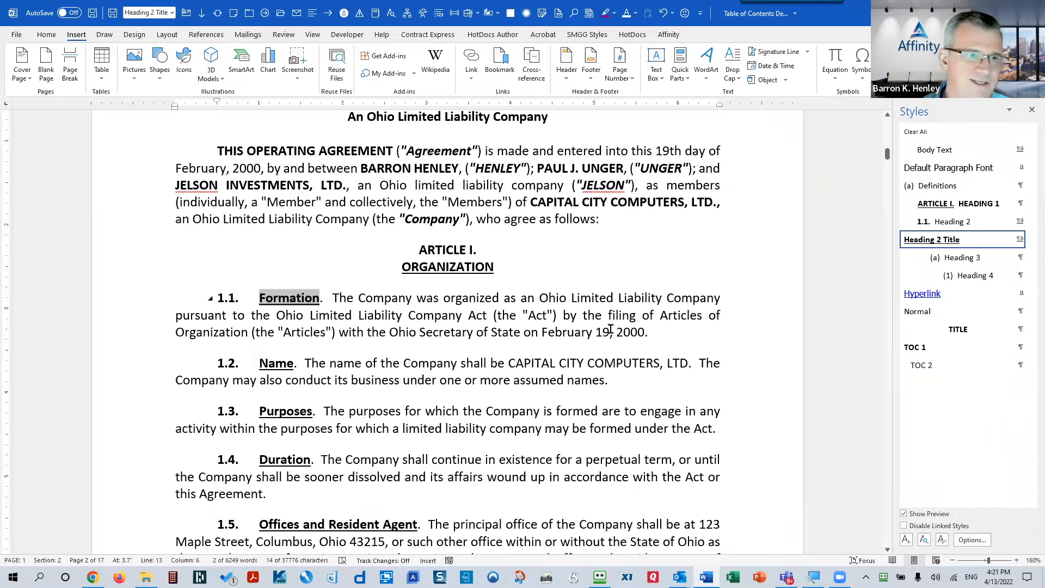
pyautogui.click(374, 314)
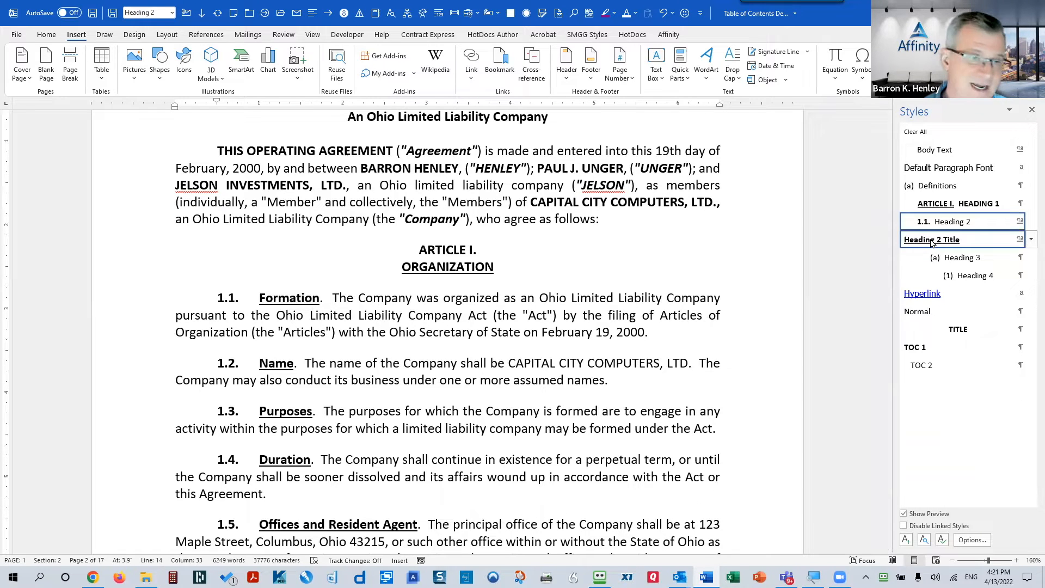
# Modify the Heading 2 Title style to remove its underline, keeping it bold
pyautogui.click(548, 283)
pyautogui.click(502, 314)
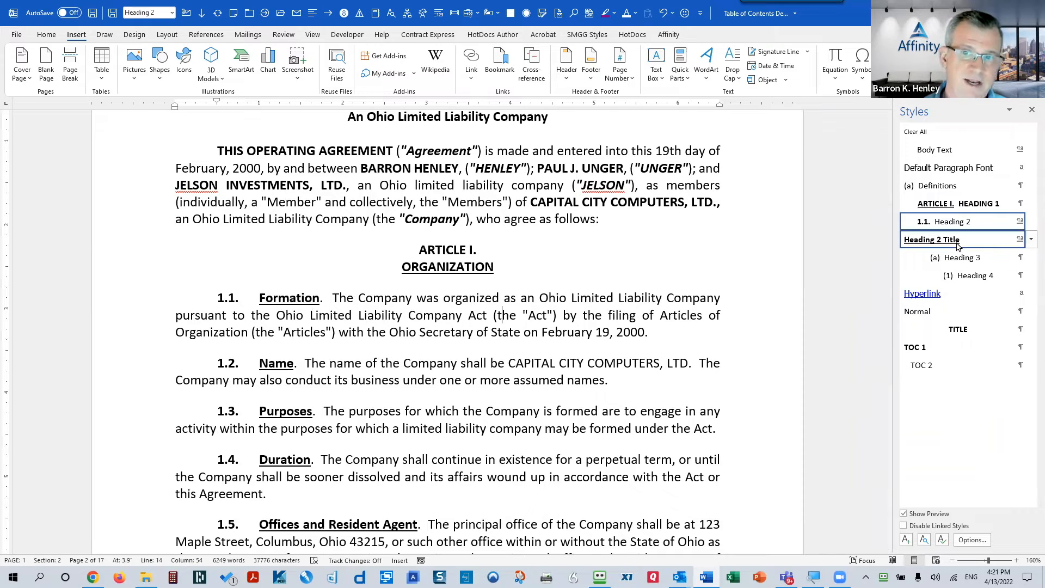
pyautogui.moveTo(957, 246)
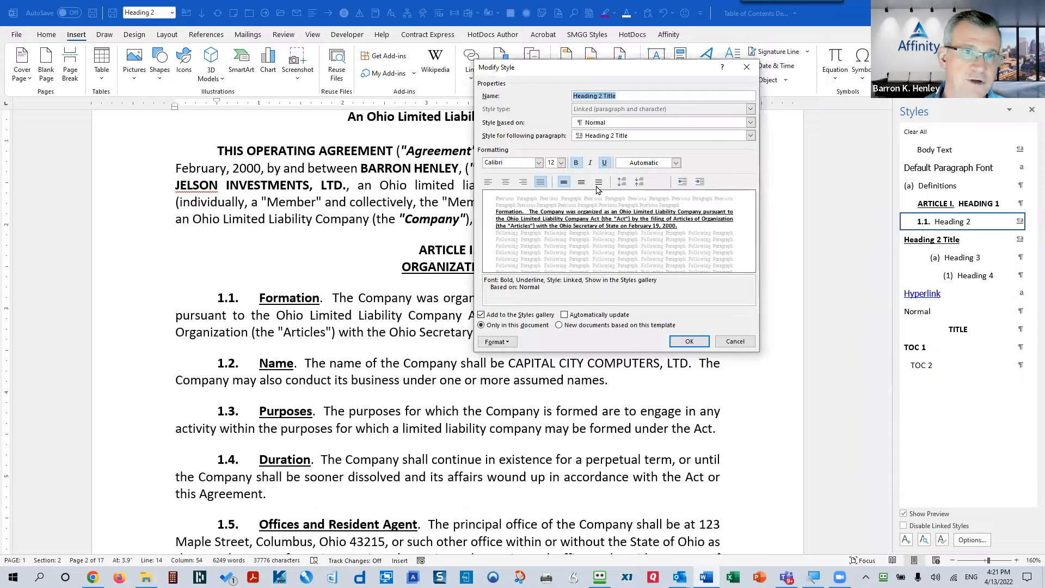
pyautogui.click(689, 341)
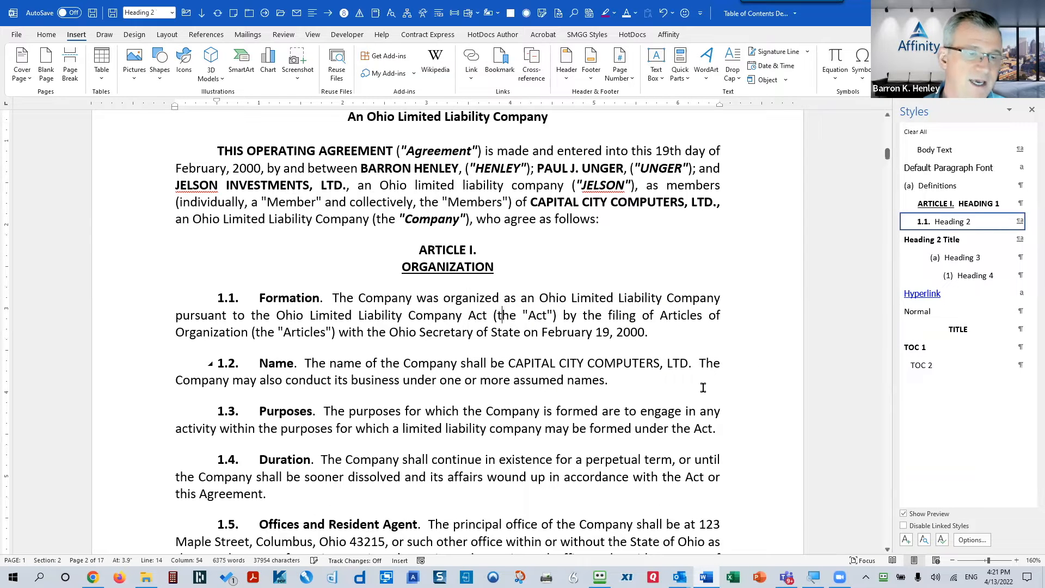
pyautogui.scroll(-2, 639, 380)
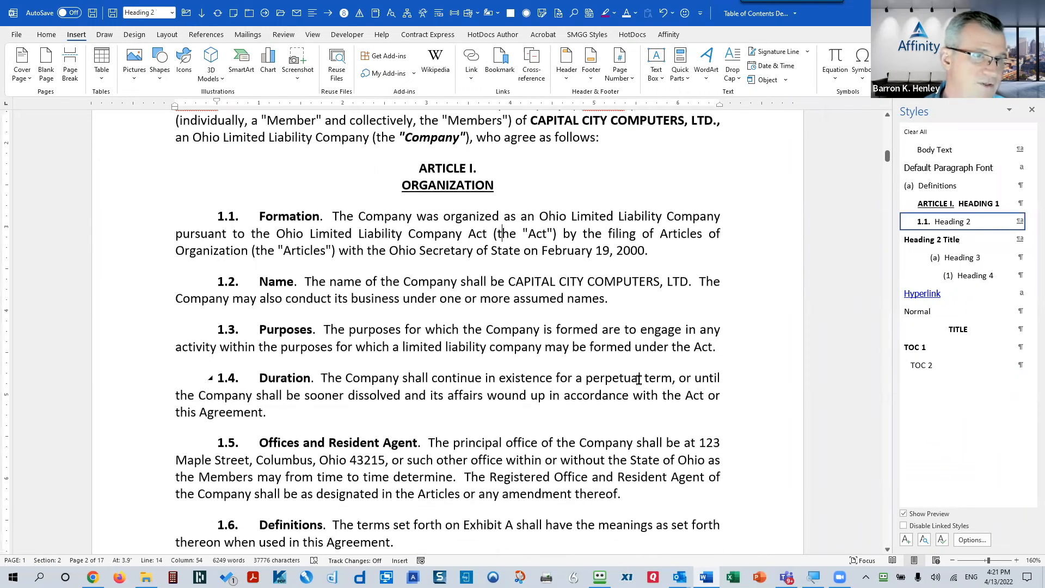
pyautogui.scroll(1, 642, 375)
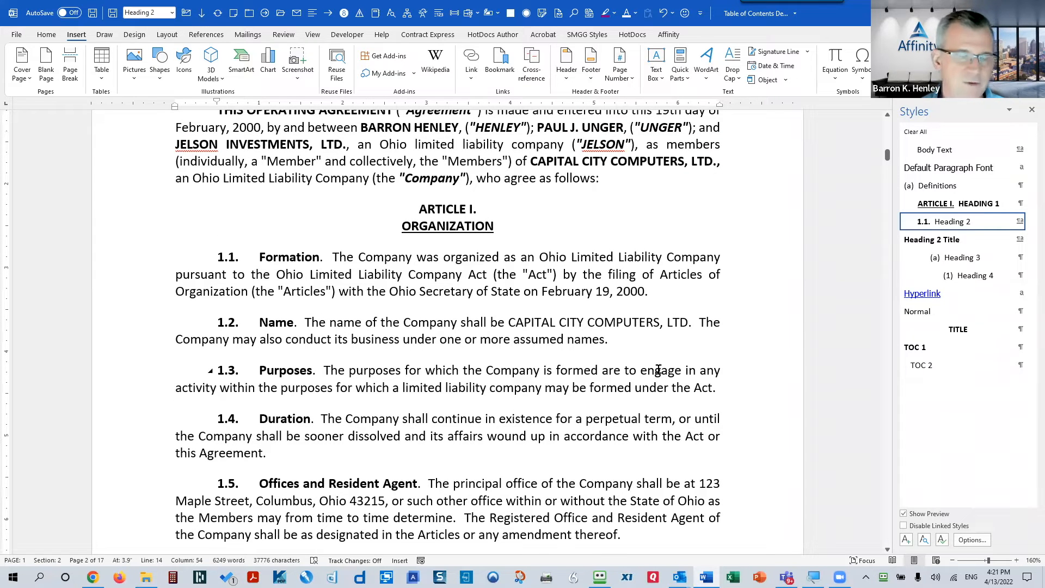
# Examine the styles of the Article I heading and the section 1.1 title and text, plus the subparagraphs under section 3.1
pyautogui.click(564, 274)
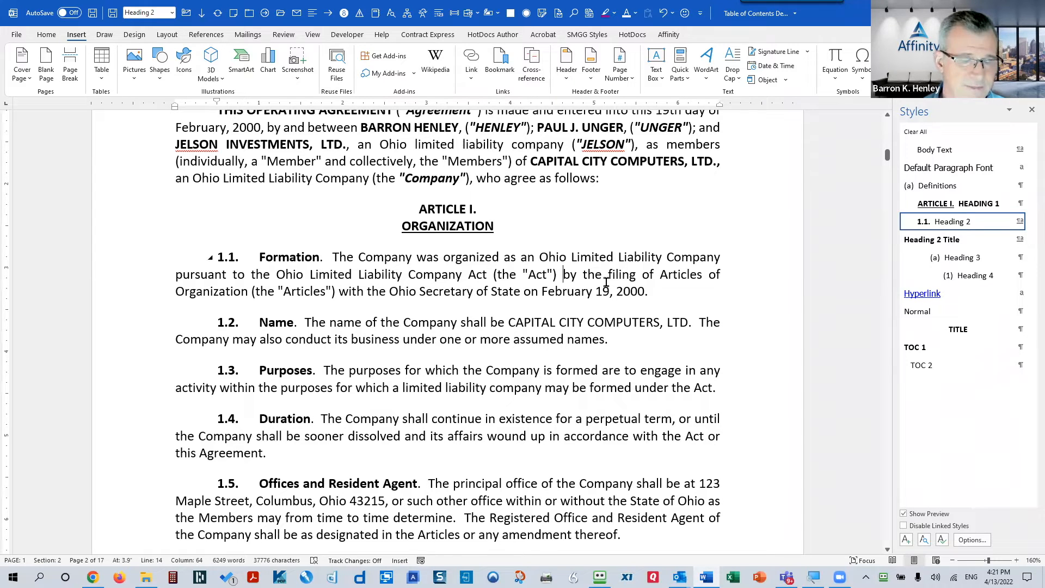
pyautogui.scroll(2, 606, 282)
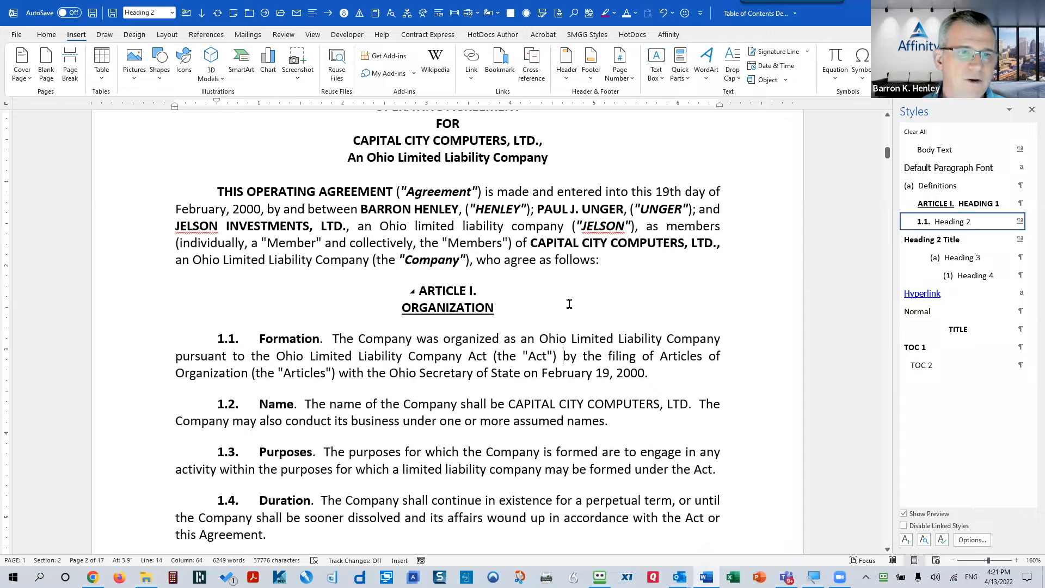
pyautogui.click(464, 308)
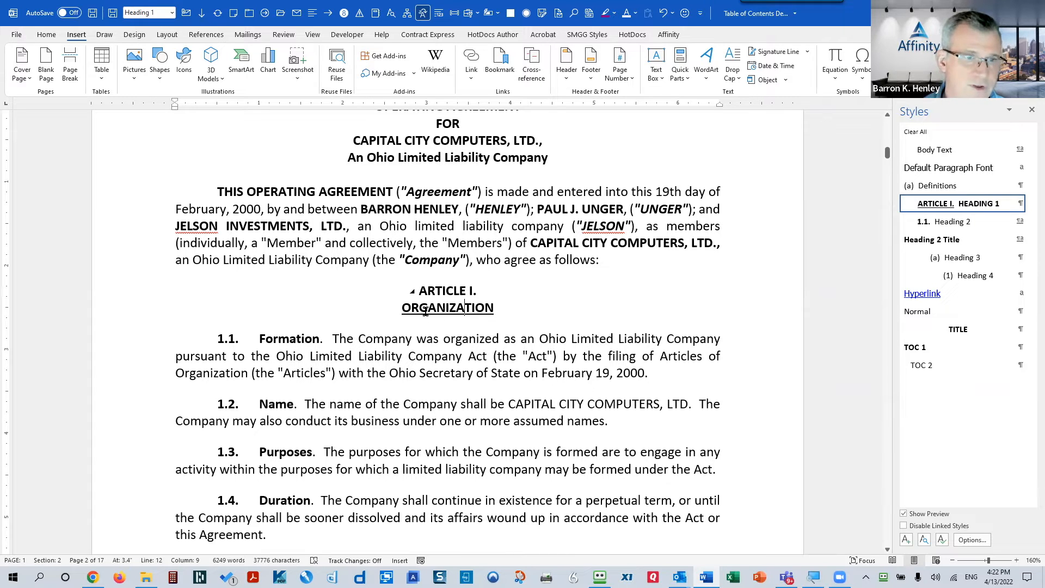
pyautogui.moveTo(428, 309); pyautogui.dragTo(456, 309)
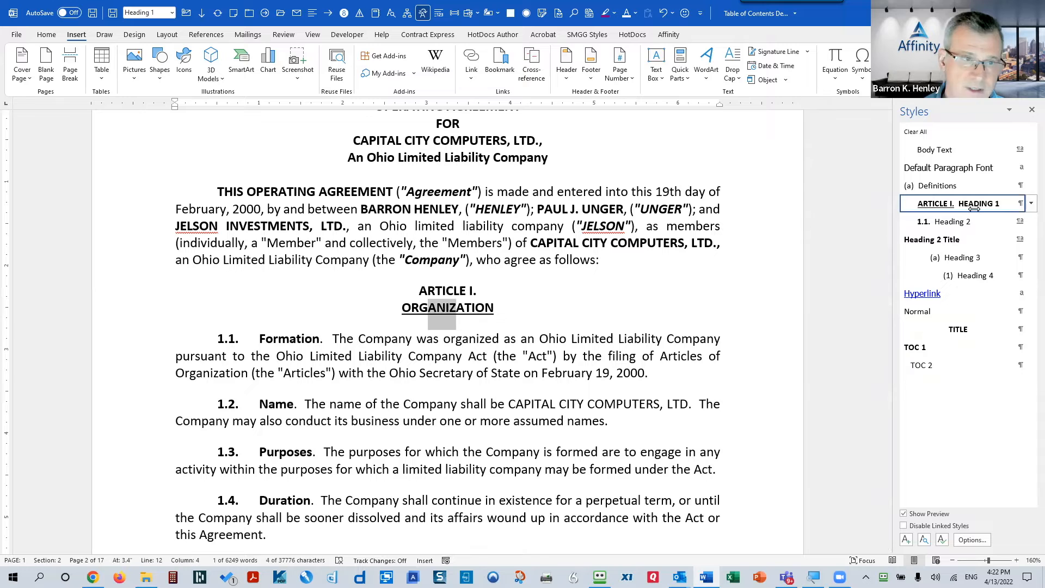
pyautogui.moveTo(347, 343); pyautogui.dragTo(646, 375)
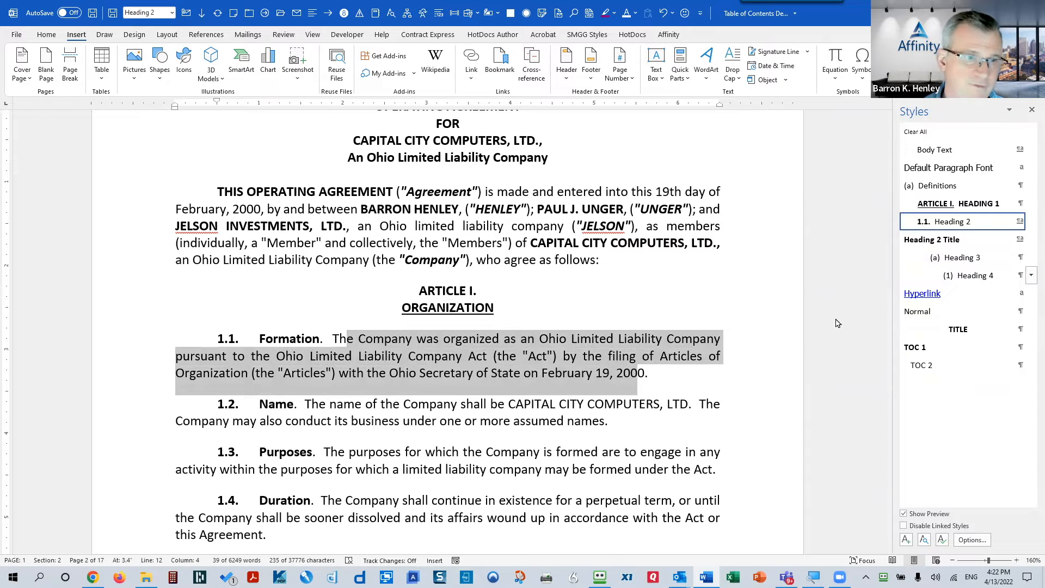
pyautogui.click(458, 357)
pyautogui.click(273, 341)
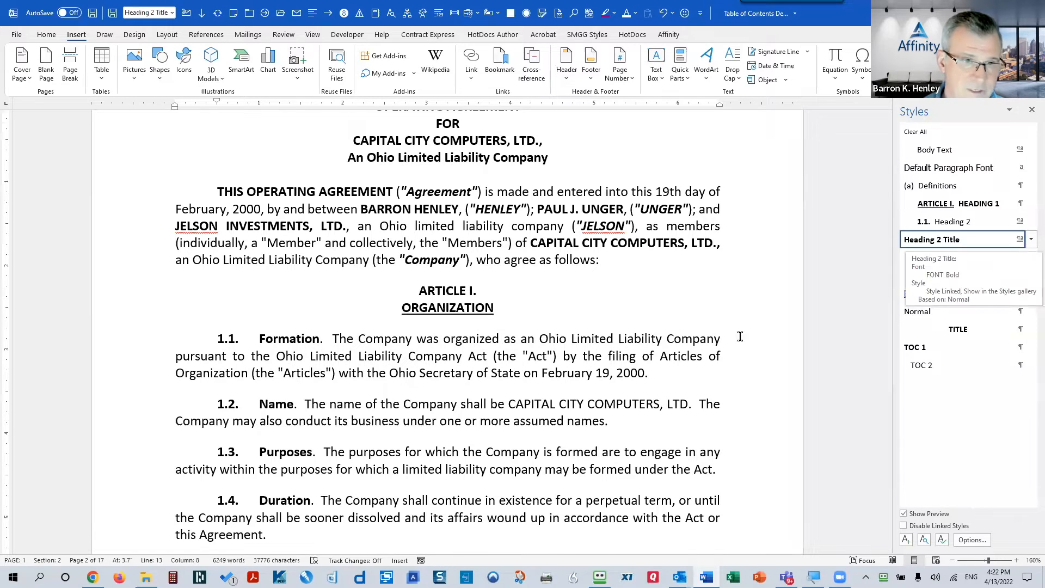
pyautogui.scroll(-10, 583, 352)
pyautogui.scroll(-10, 583, 352)
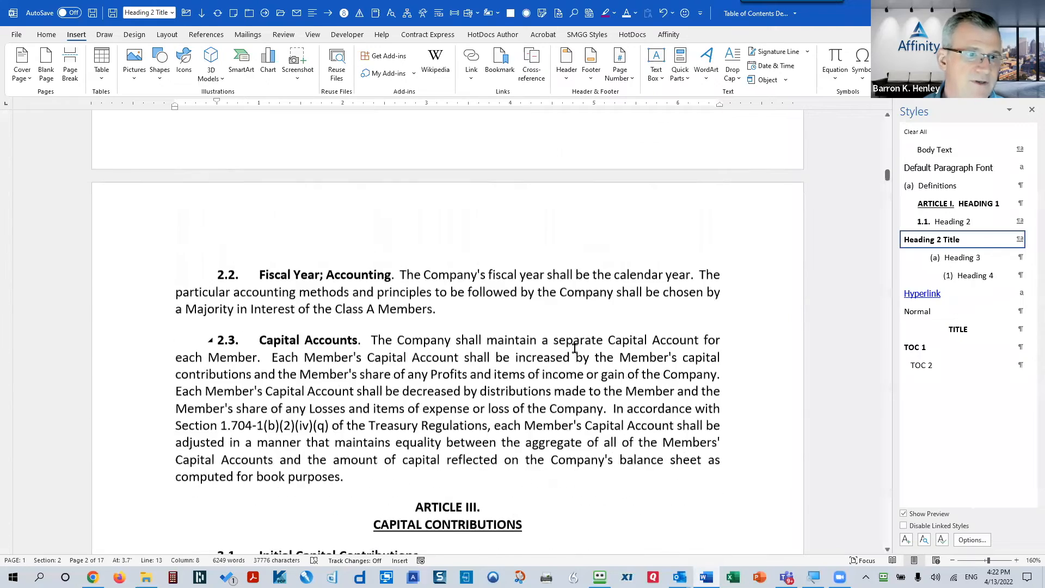
pyautogui.moveTo(302, 296); pyautogui.dragTo(535, 371)
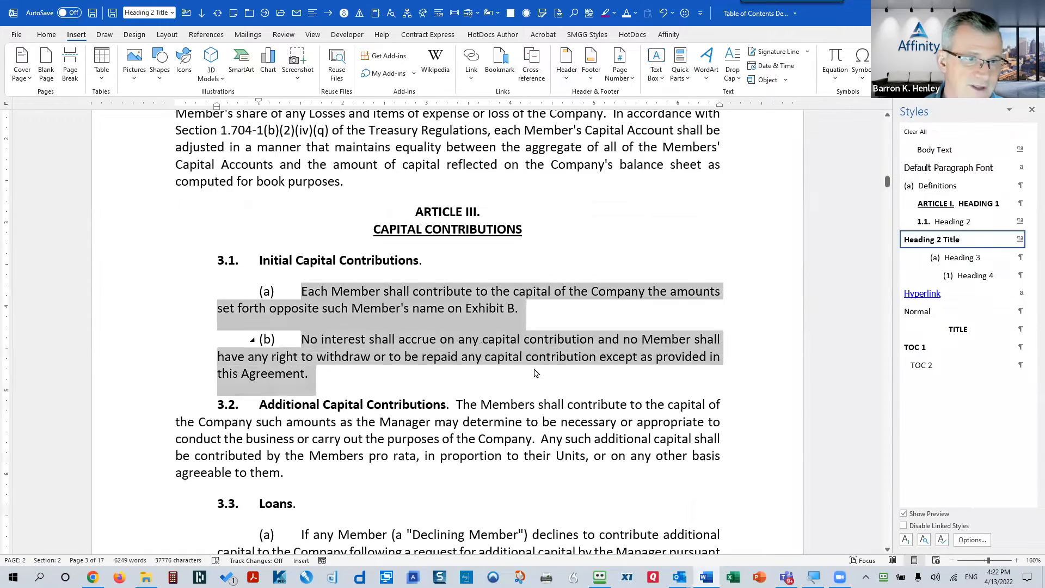
# Examine the styles of subparagraph (a) under section 3.1 and item (1) under section 3.3, then review the Article I sections
pyautogui.click(335, 308)
pyautogui.scroll(-5, 335, 308)
pyautogui.scroll(-2, 359, 318)
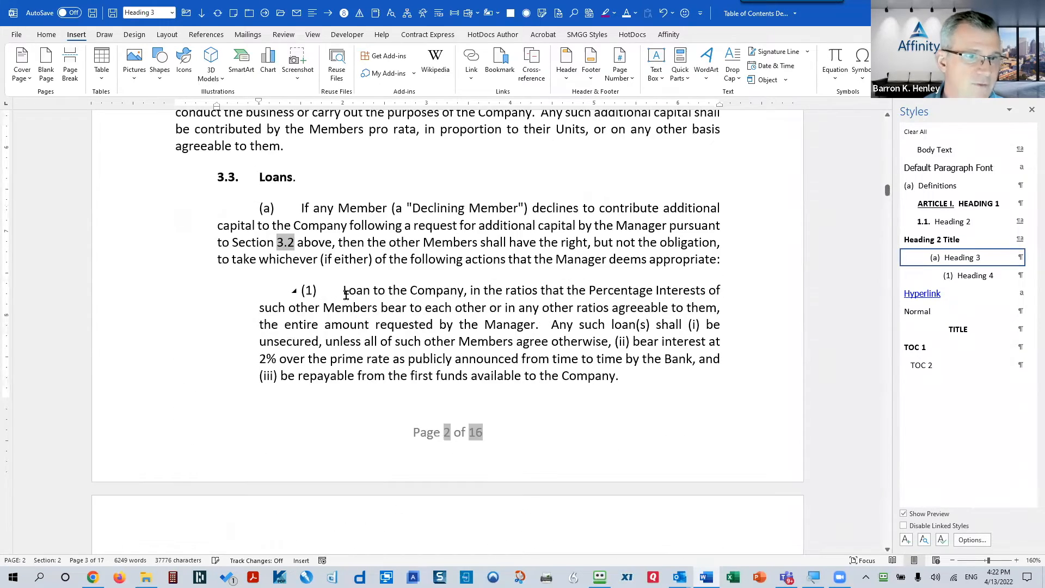
pyautogui.moveTo(345, 290); pyautogui.dragTo(589, 388)
pyautogui.click(472, 310)
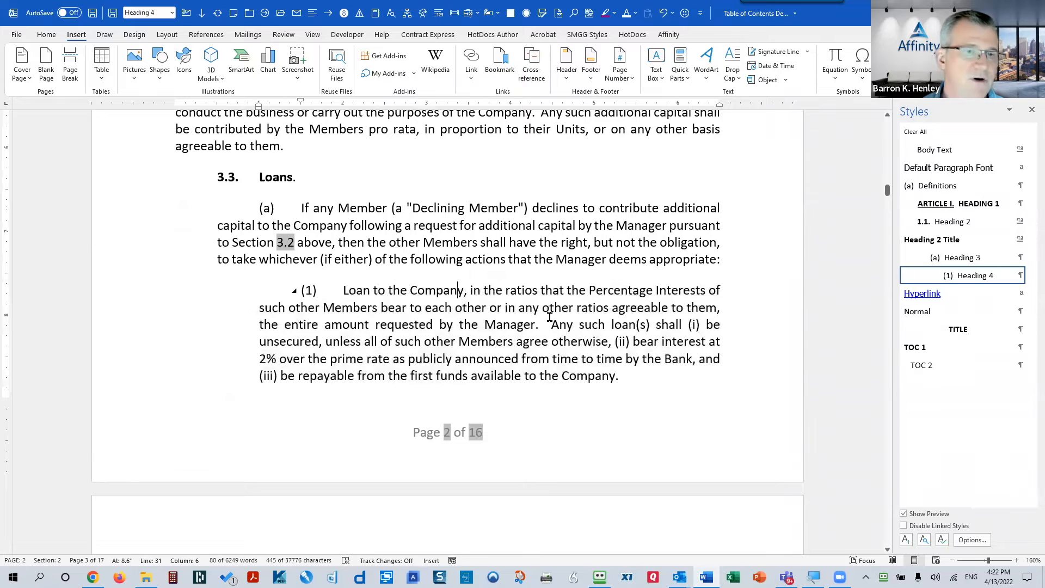
pyautogui.scroll(15, 577, 301)
pyautogui.scroll(-6, 579, 300)
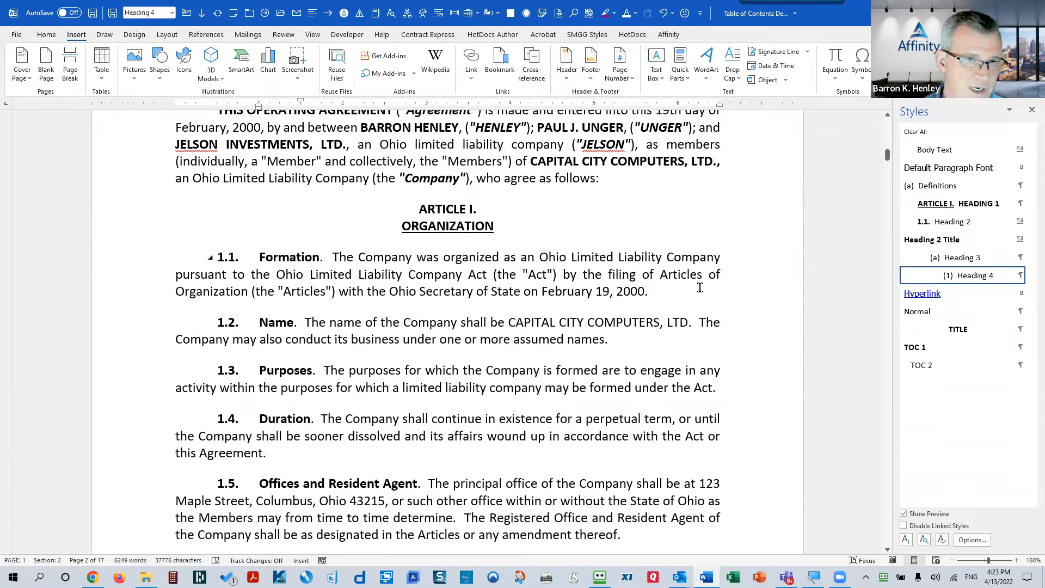
# Begin a custom table of contents on the blank line below the TABLE OF CONTENTS title and open its options
pyautogui.hotkey('ctrl', 'Home')
pyautogui.click(429, 237)
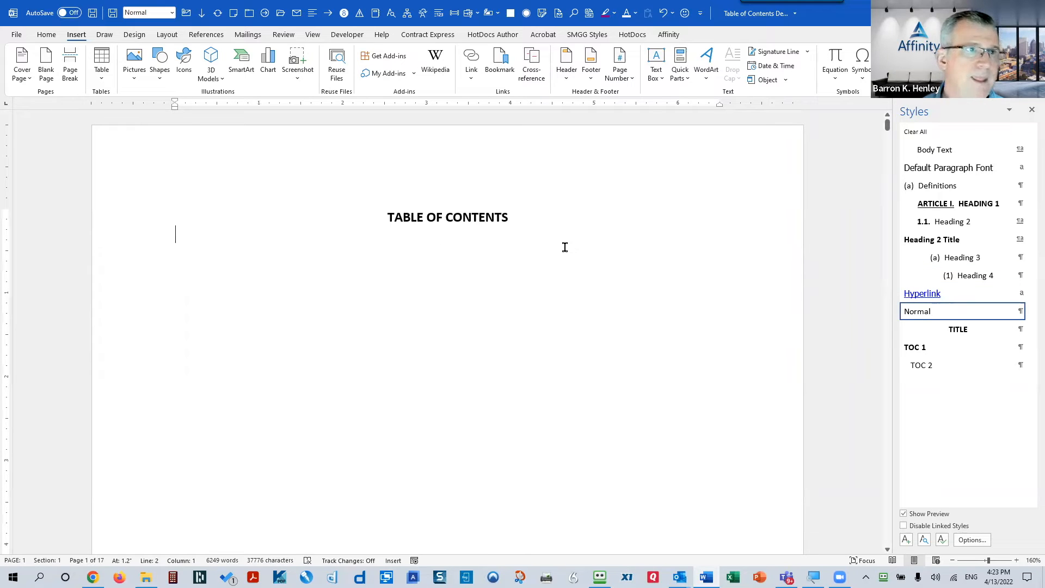
pyautogui.click(206, 36)
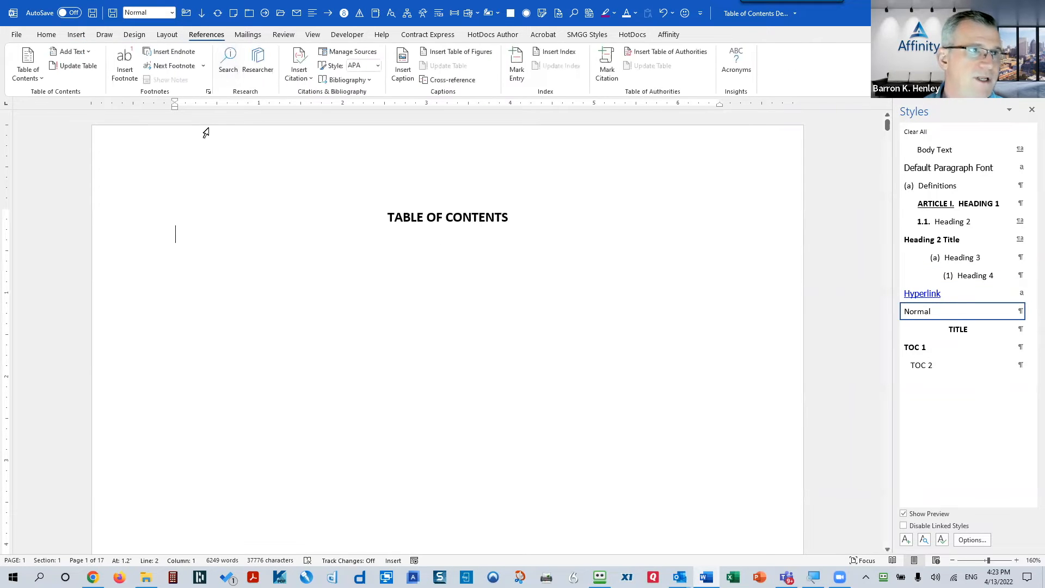
pyautogui.click(41, 80)
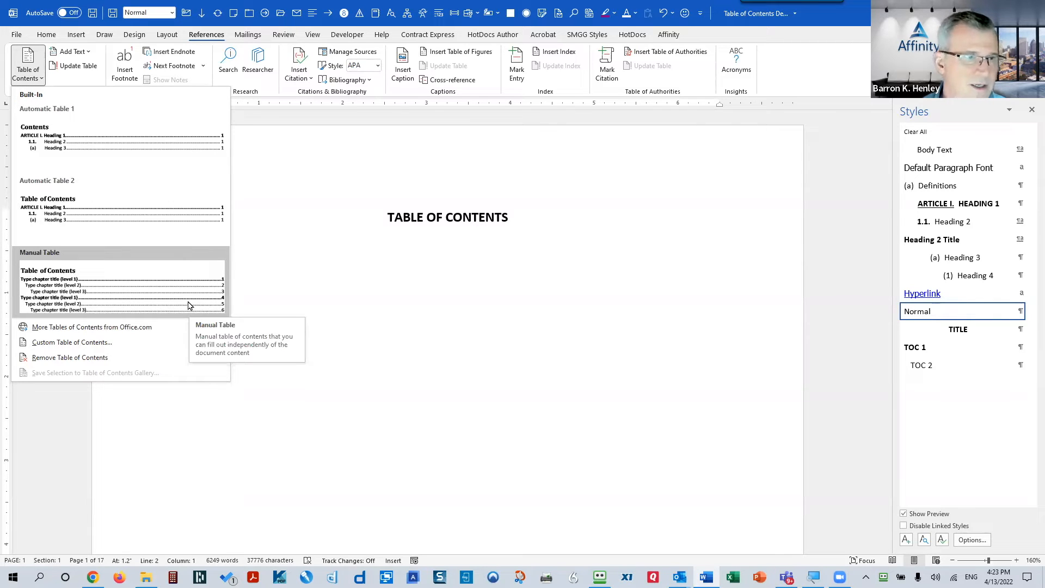
pyautogui.click(108, 350)
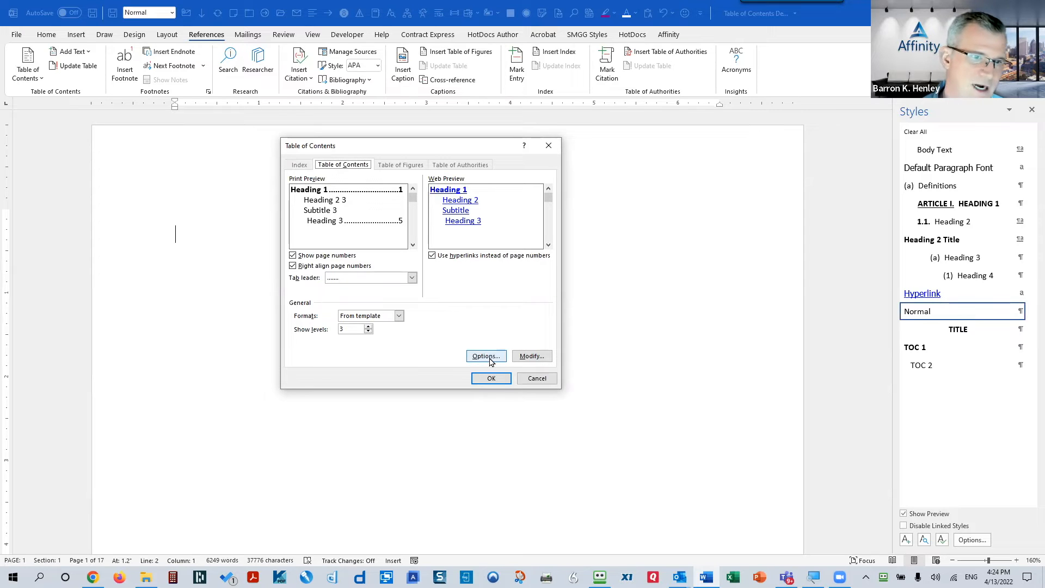
pyautogui.press('ctrl')
pyautogui.press('ctrl')
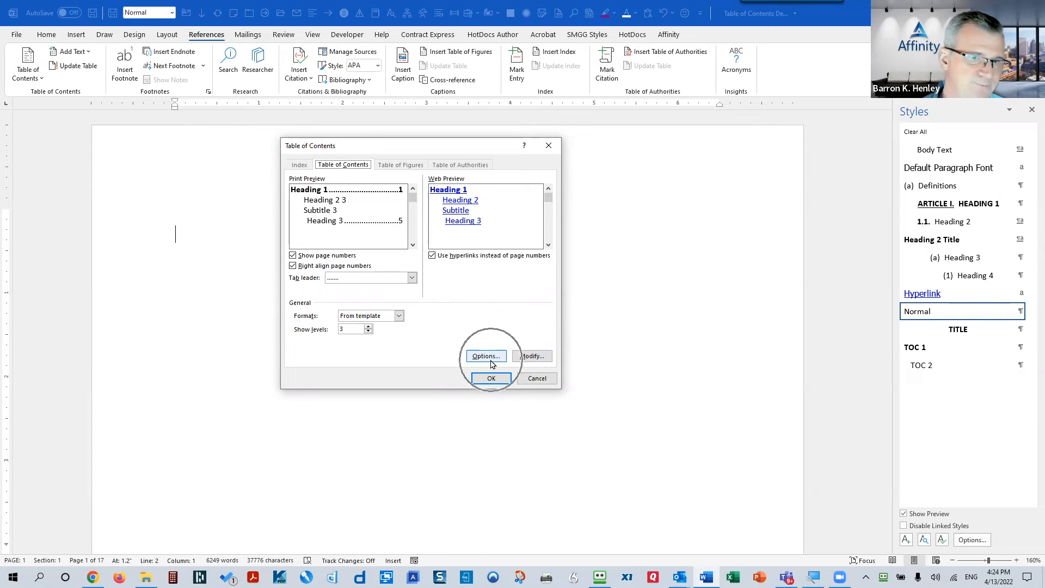
pyautogui.click(490, 358)
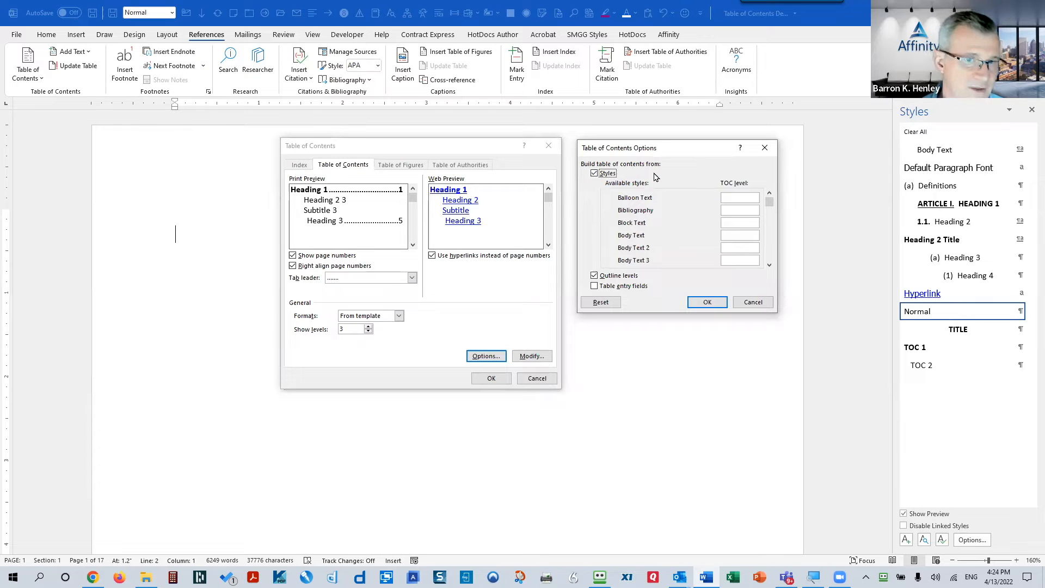
# Clear the TOC level of the Heading 2 style and assign TOC level 2 to Heading 2 Title
pyautogui.click(769, 260)
pyautogui.click(769, 261)
pyautogui.click(768, 260)
pyautogui.click(769, 260)
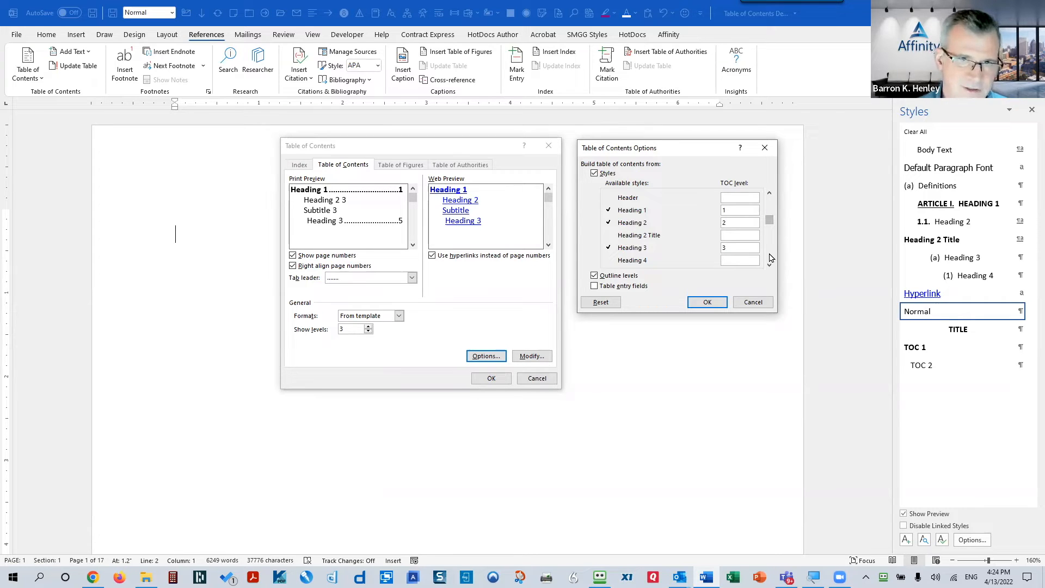
pyautogui.doubleClick(728, 211)
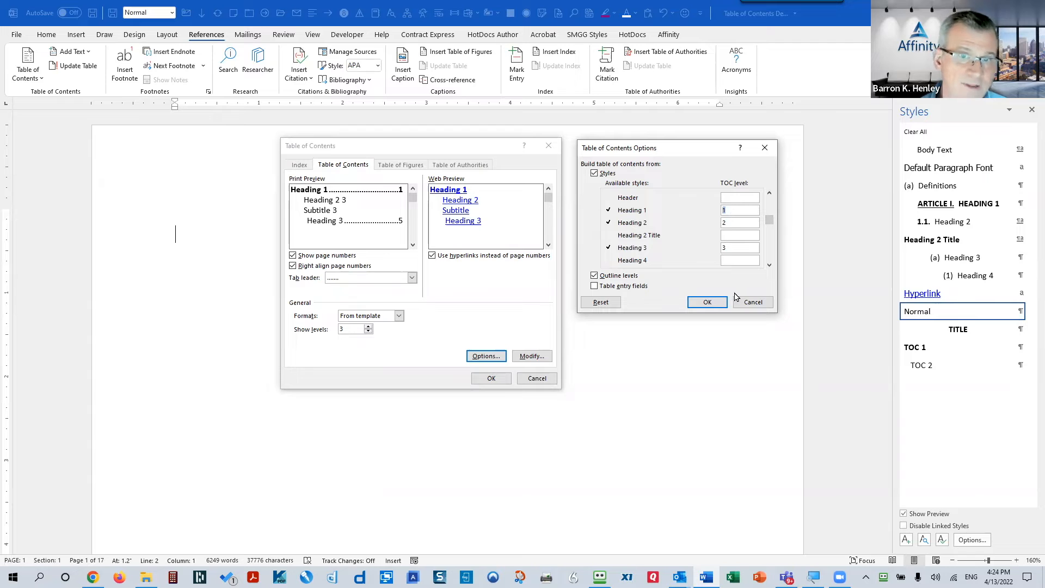
pyautogui.click(741, 212)
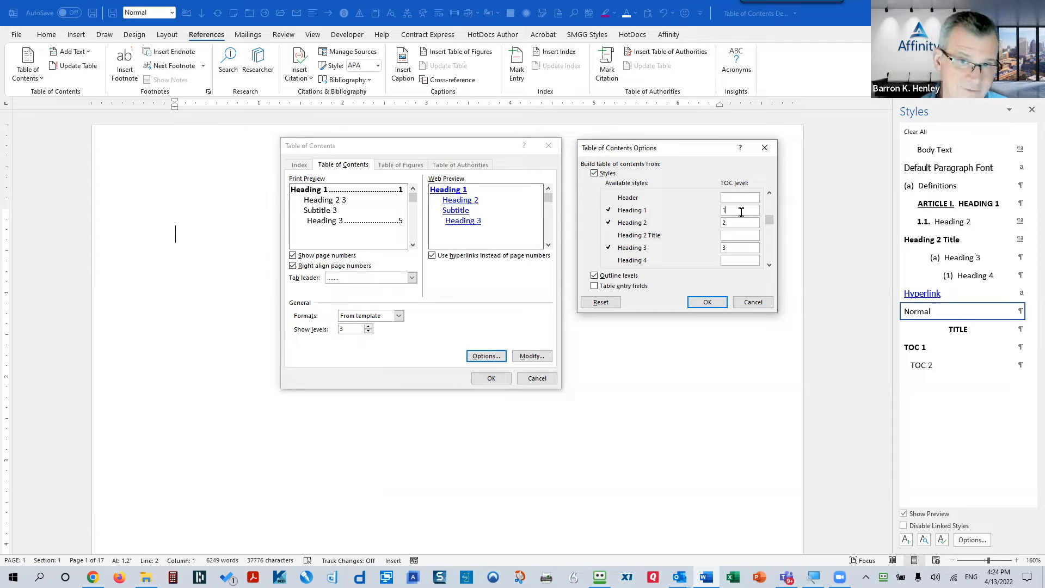
pyautogui.doubleClick(738, 224)
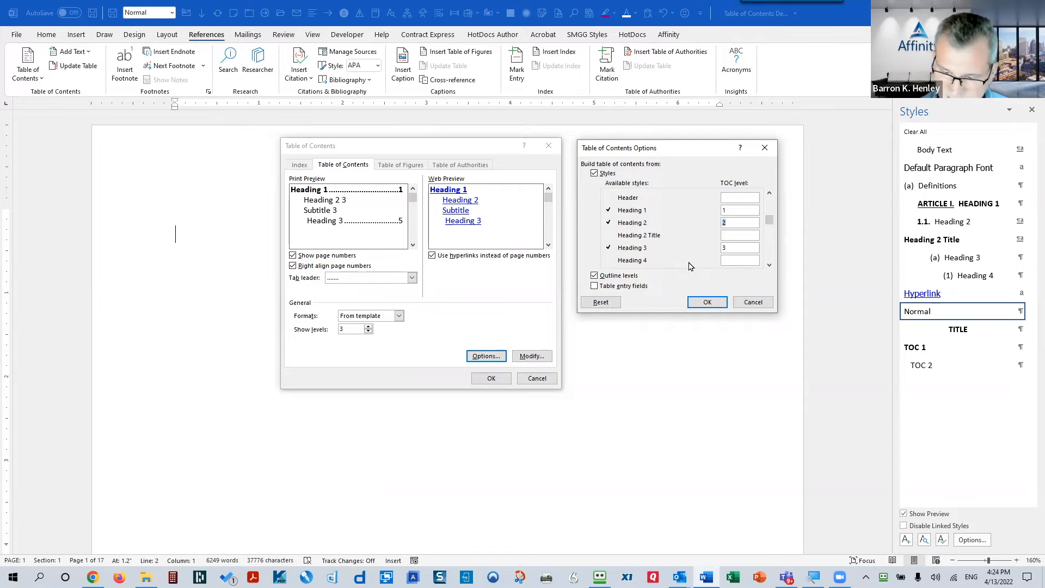
pyautogui.press('Delete')
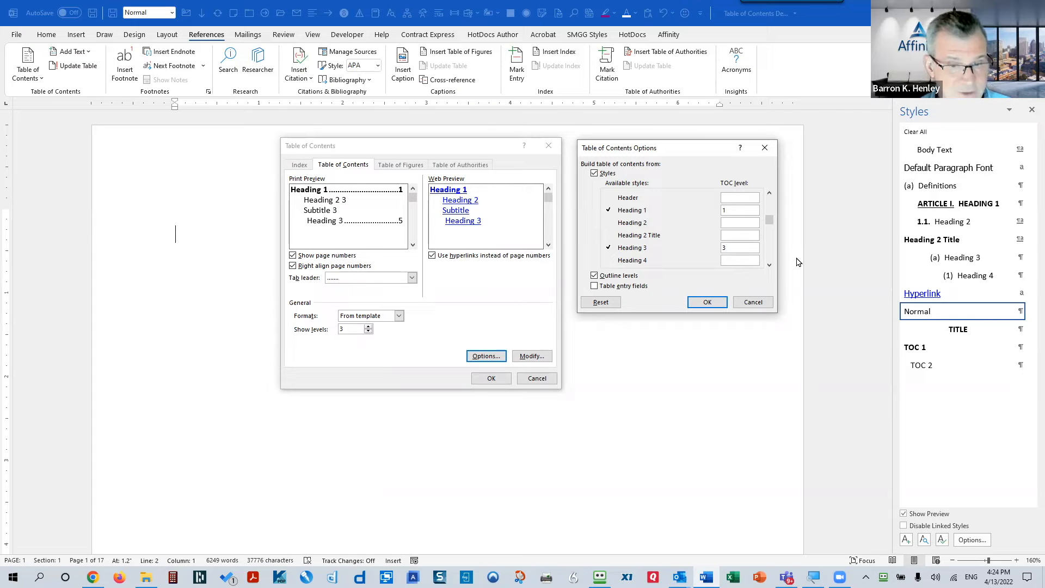
pyautogui.write('2')
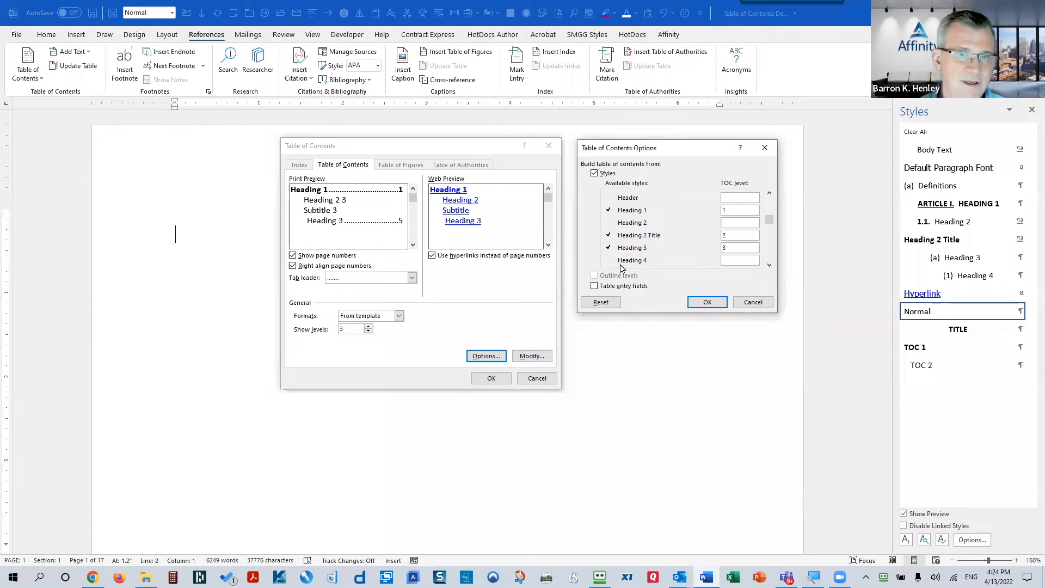
# Clear the TOC levels of the Heading 3 and Subtitle styles and insert the table of contents
pyautogui.click(734, 248)
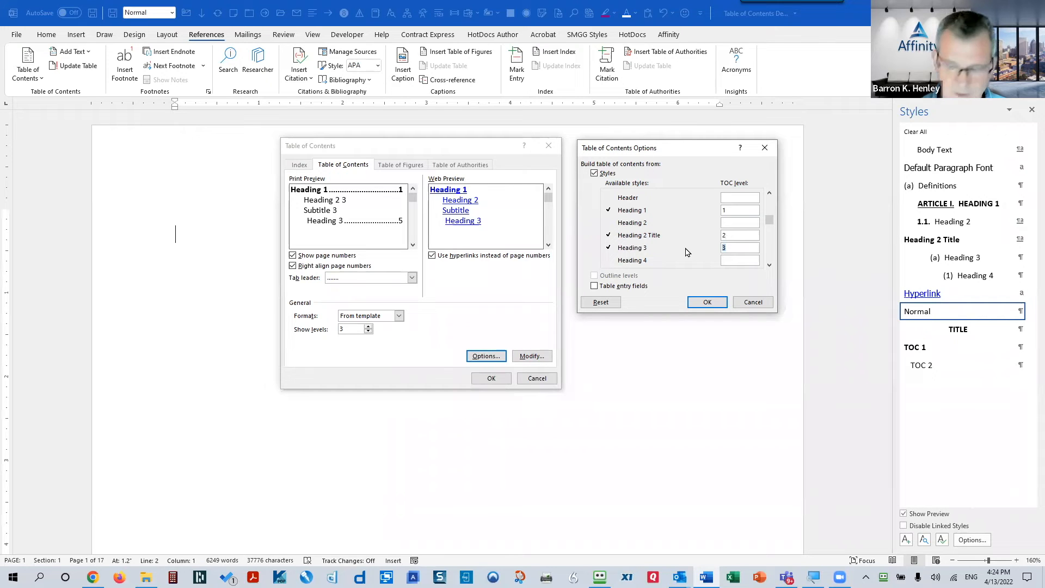
pyautogui.press('BackSpace')
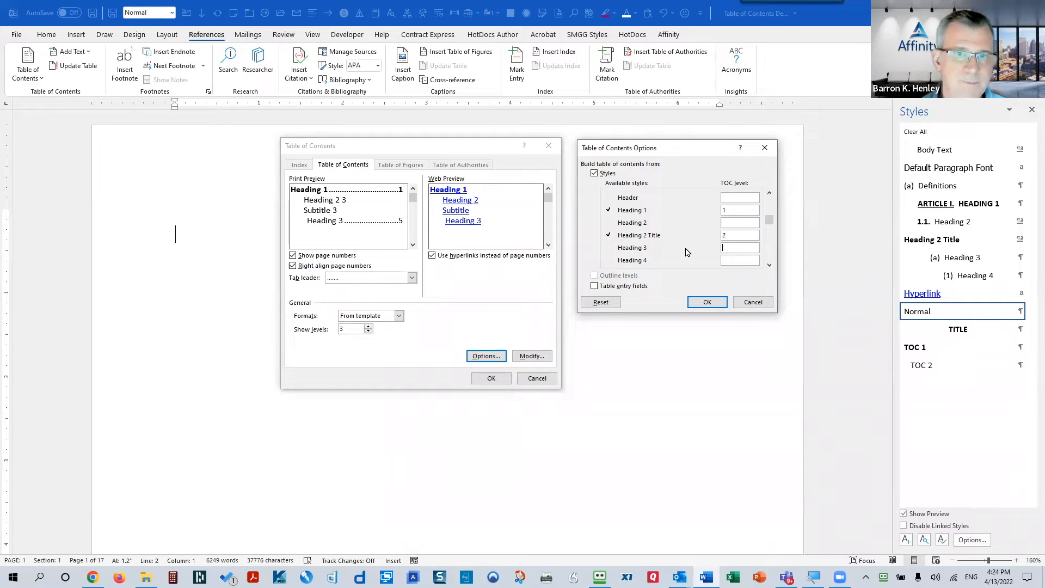
pyautogui.click(770, 254)
pyautogui.click(770, 258)
pyautogui.click(770, 259)
pyautogui.click(770, 260)
pyautogui.click(771, 262)
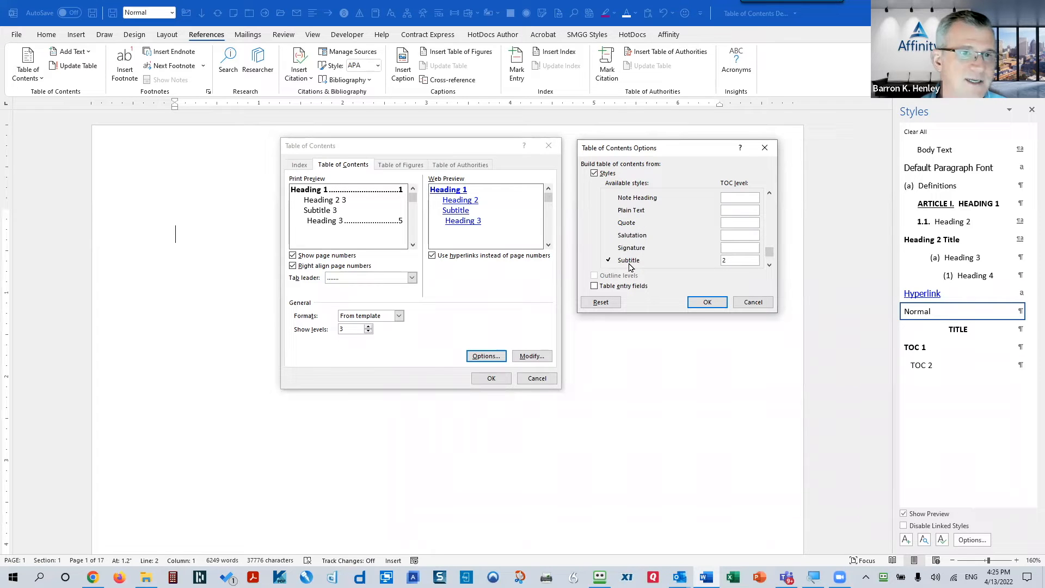
pyautogui.doubleClick(731, 260)
pyautogui.press('Delete')
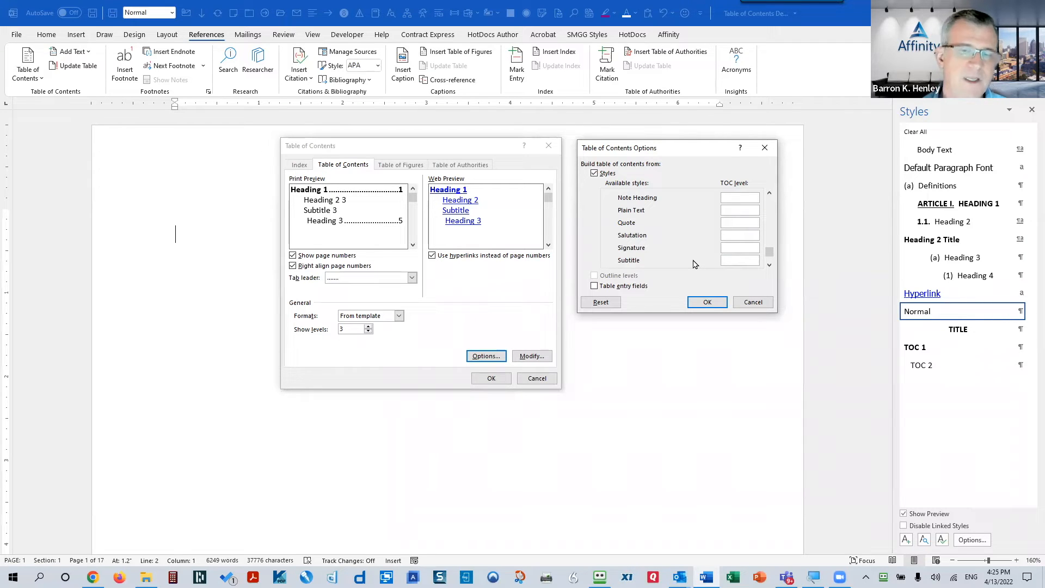
pyautogui.click(707, 301)
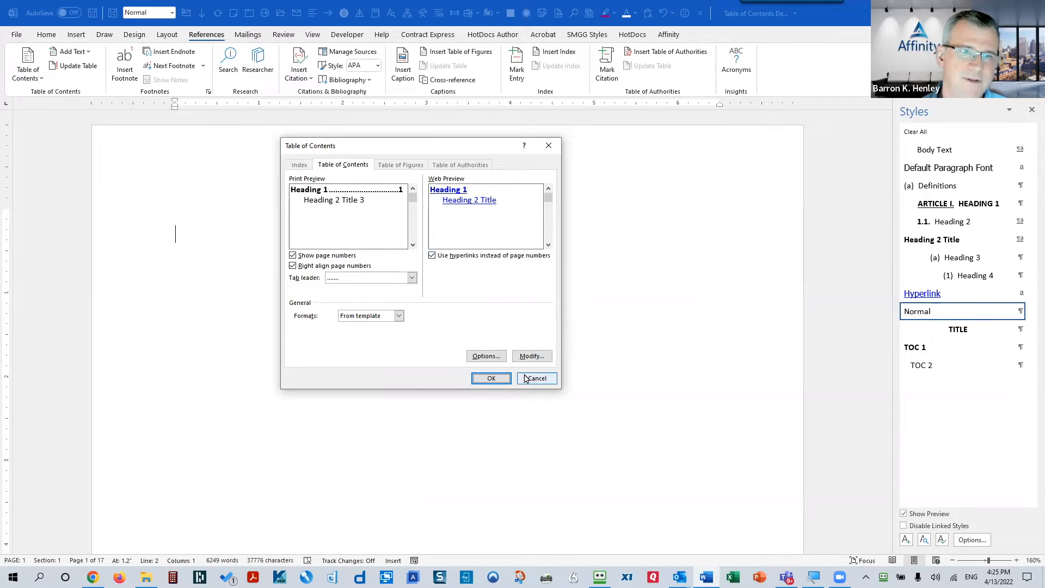
pyautogui.click(492, 379)
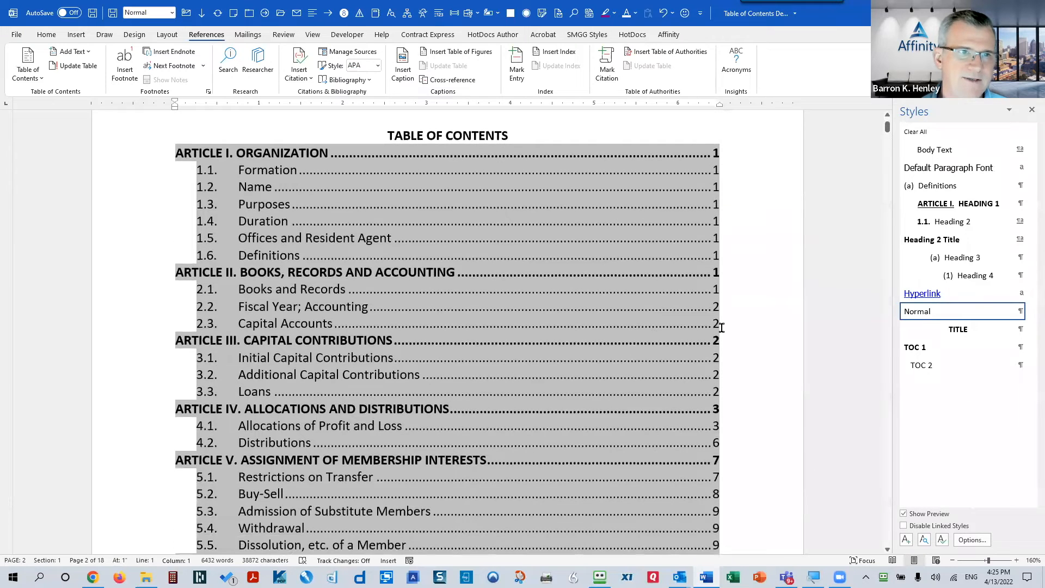
# Set the field shading in the advanced program options to When selected
pyautogui.click(323, 159)
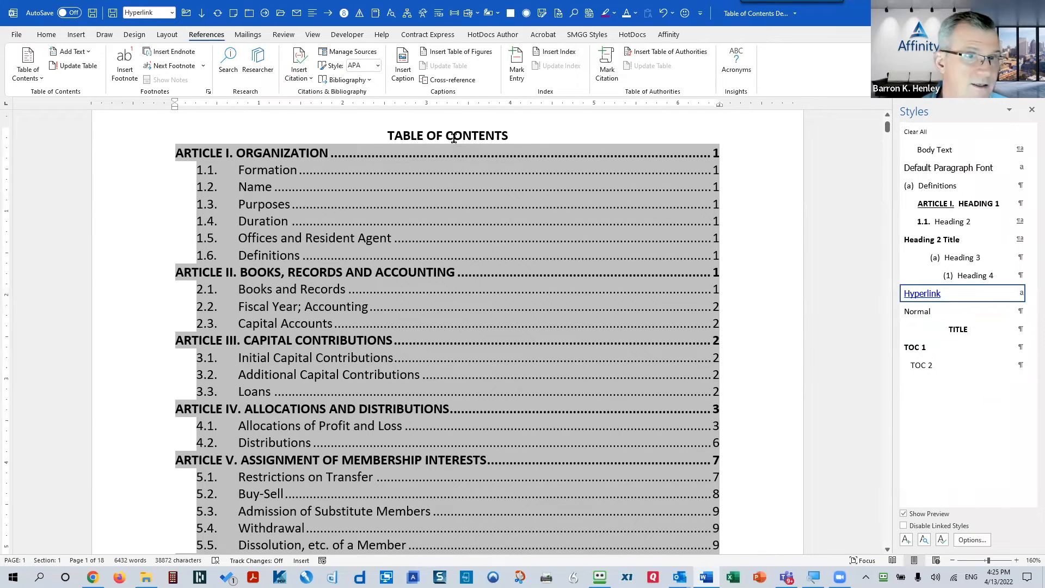
pyautogui.click(14, 34)
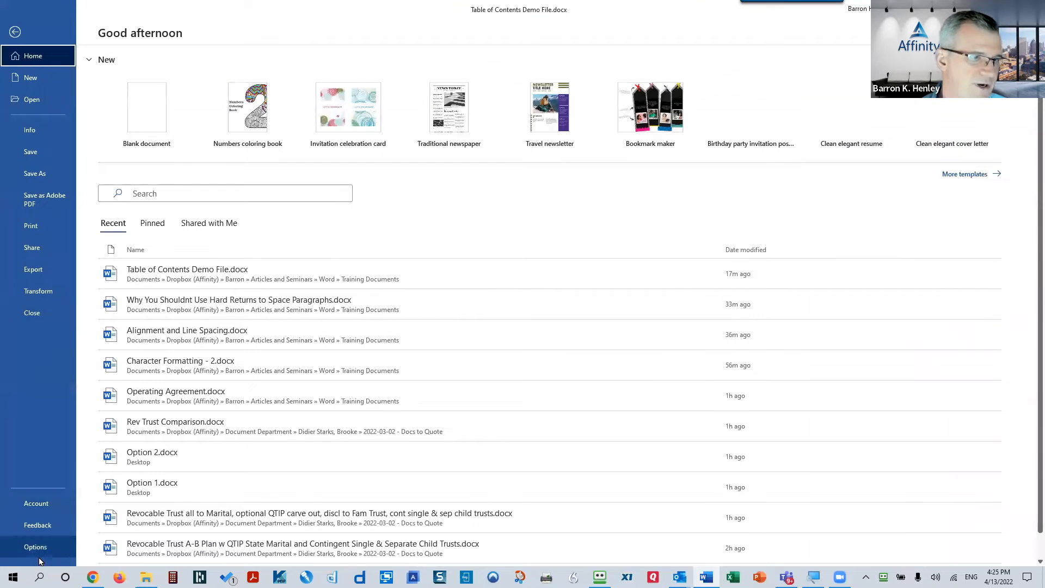
pyautogui.click(23, 547)
pyautogui.click(341, 215)
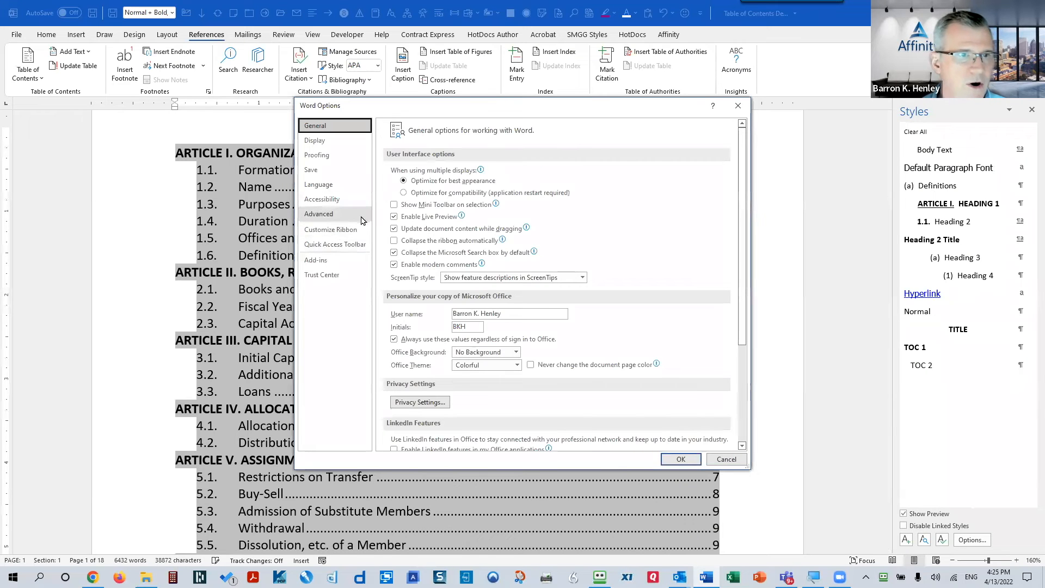
pyautogui.scroll(-10, 520, 292)
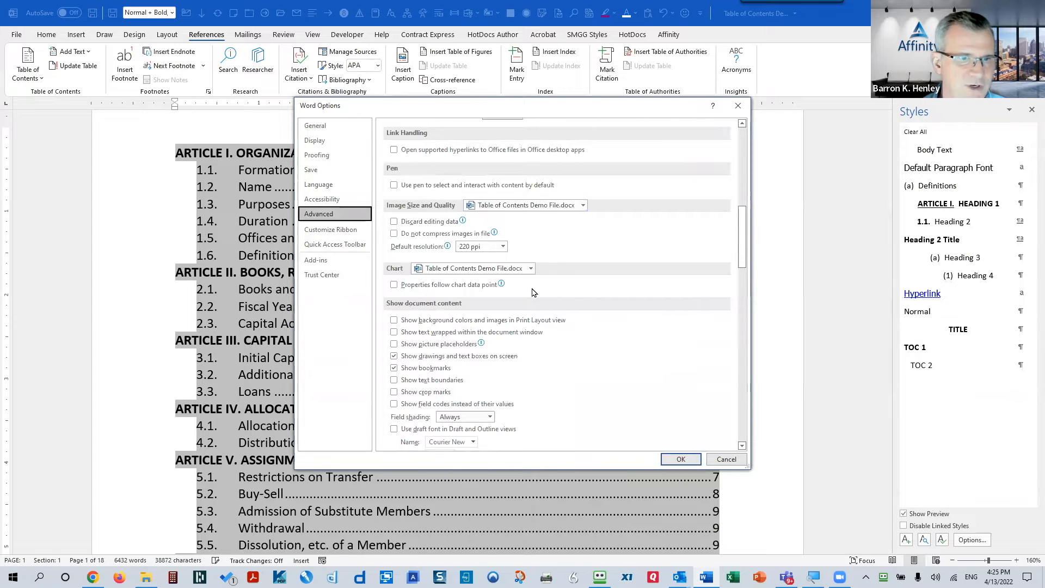
pyautogui.scroll(-3, 533, 289)
pyautogui.click(489, 312)
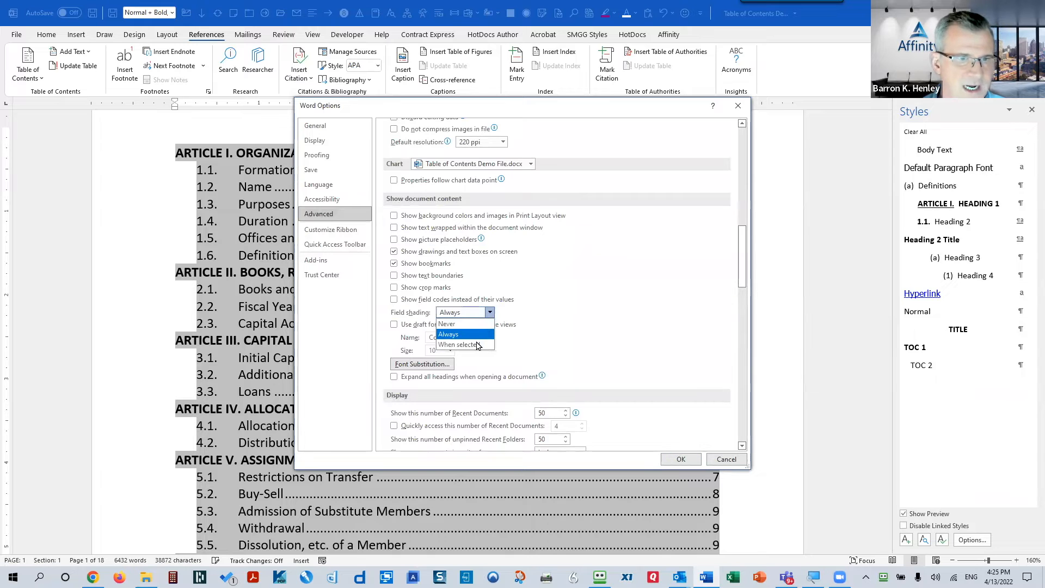
pyautogui.click(474, 344)
pyautogui.click(681, 460)
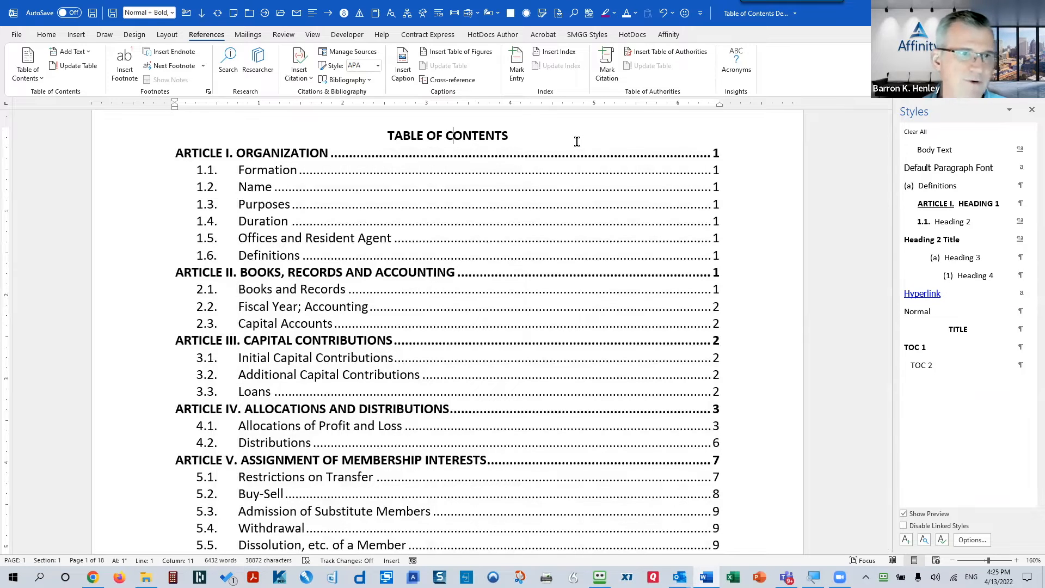
# Check the field shading with the cursor inside and outside the table of contents, and review its entries
pyautogui.click(387, 188)
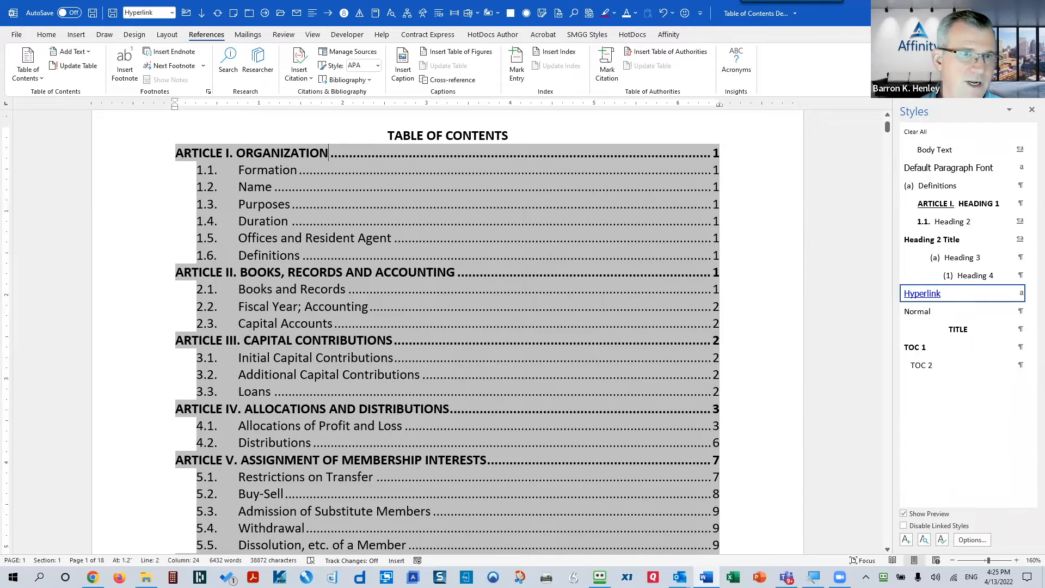
pyautogui.click(533, 137)
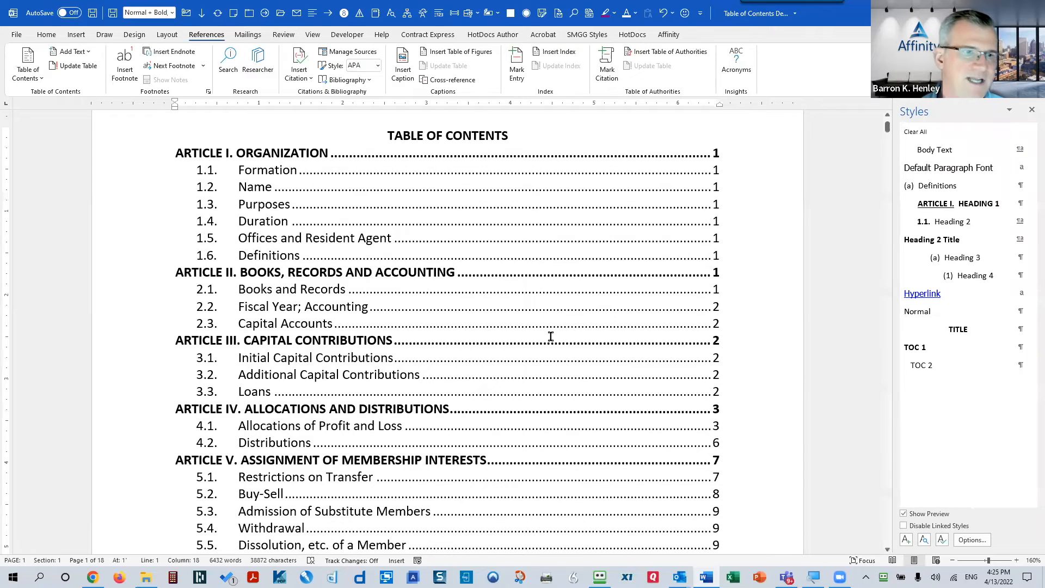
pyautogui.scroll(-5, 562, 381)
pyautogui.scroll(6, 577, 366)
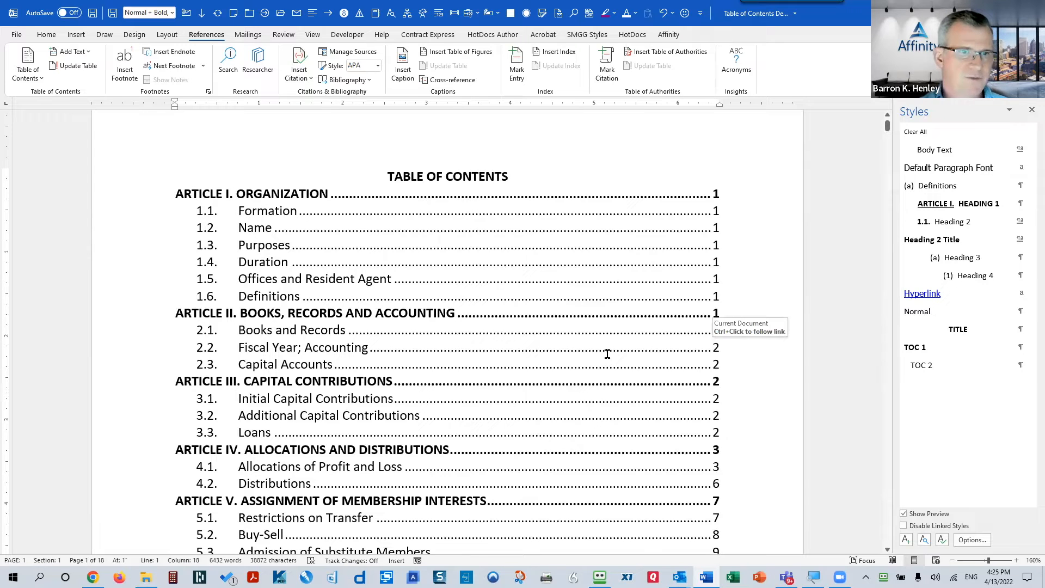
# Add the text "Alt+F9" after the TABLE OF CONTENTS title and display the field code of the table of contents
pyautogui.write('Atl')
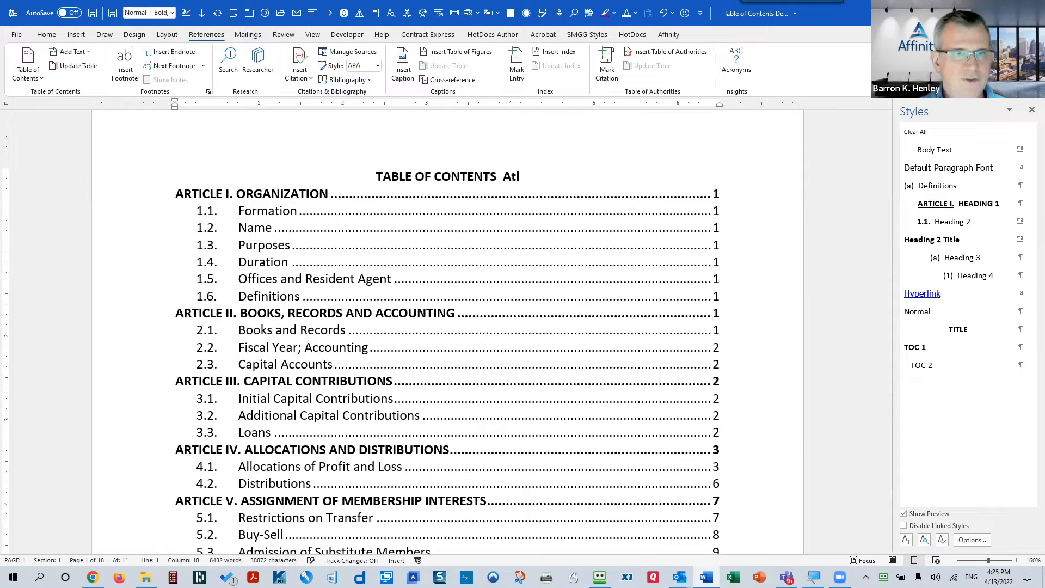
pyautogui.press('BackSpace')
pyautogui.press('BackSpace')
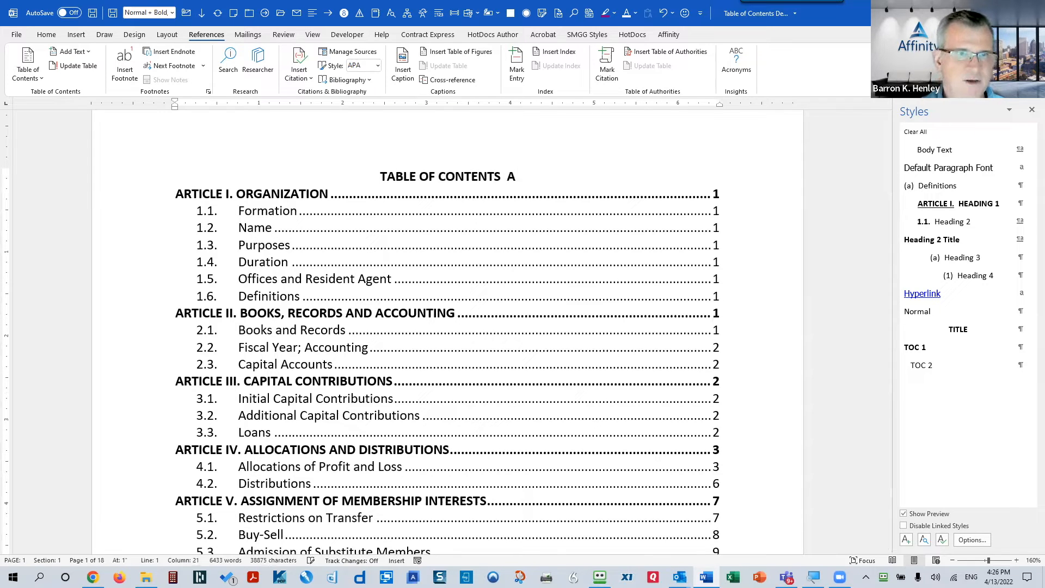
pyautogui.write('lt+F9')
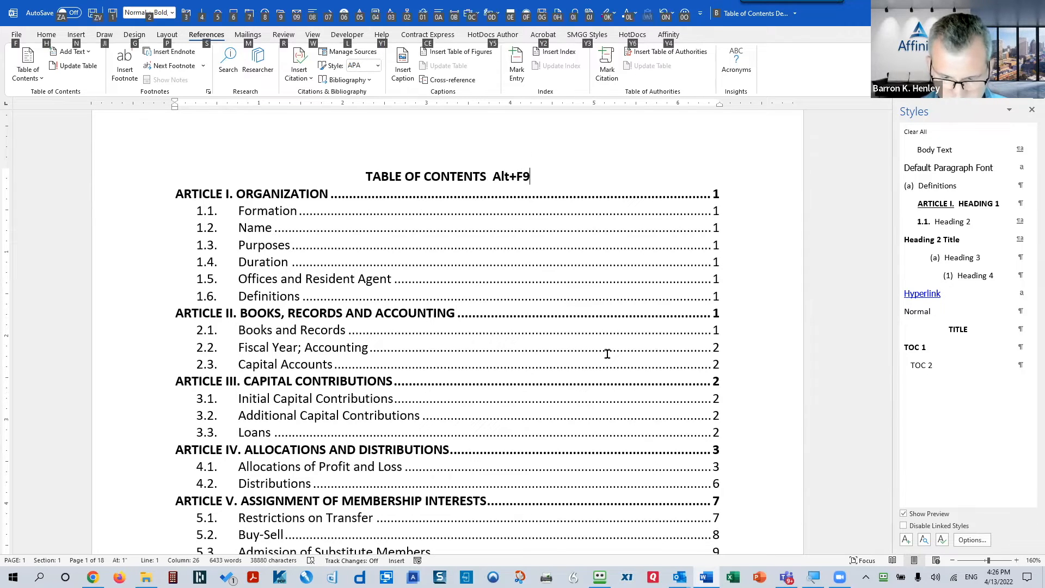
pyautogui.hotkey('alt', 'F9')
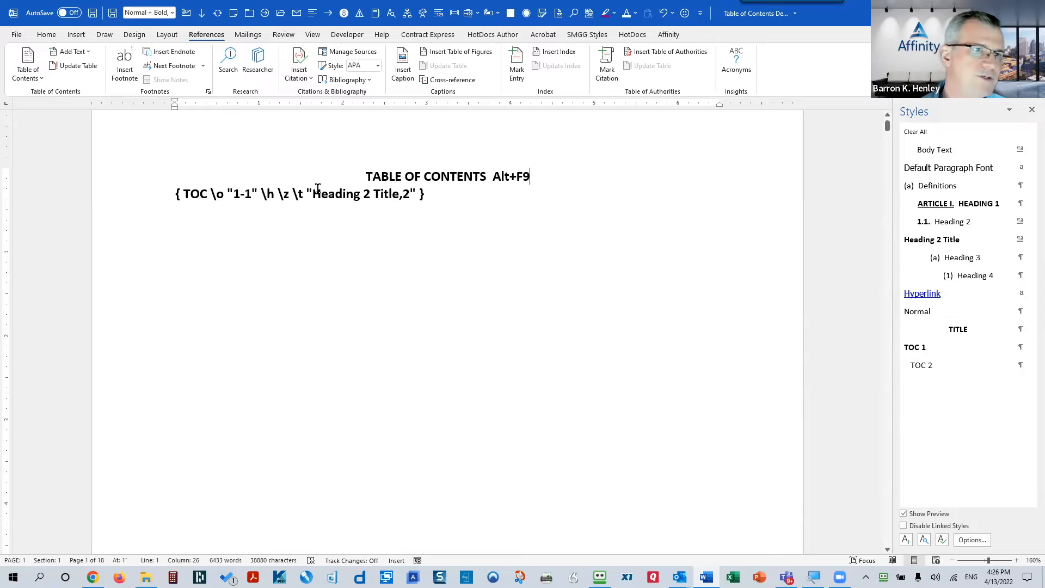
pyautogui.click(357, 202)
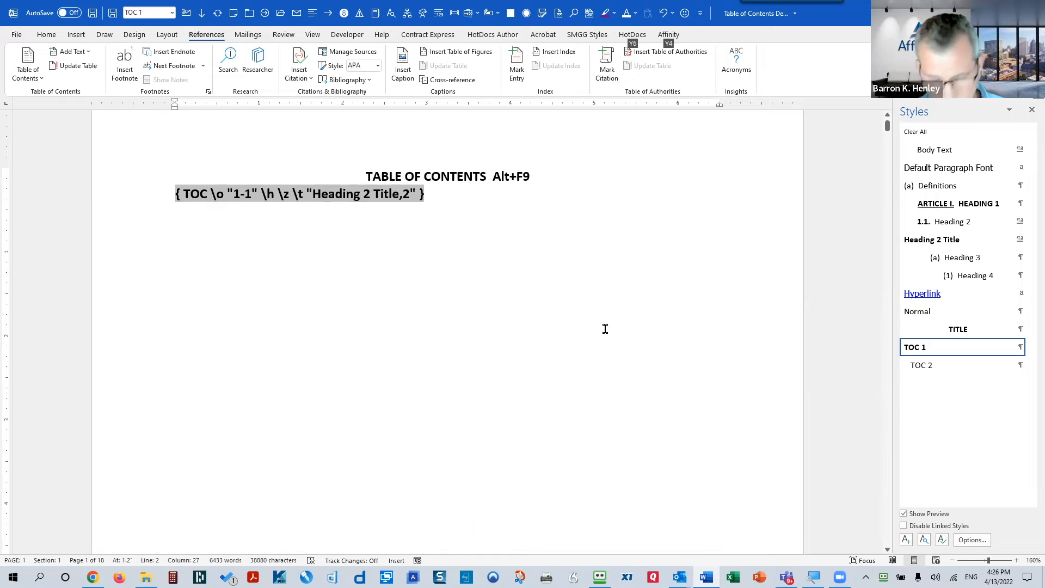
# Switch the table of contents from its field code back to its entries and delete "Alt+F9" from the TABLE OF CONTENTS title
pyautogui.hotkey('alt', 'F9')
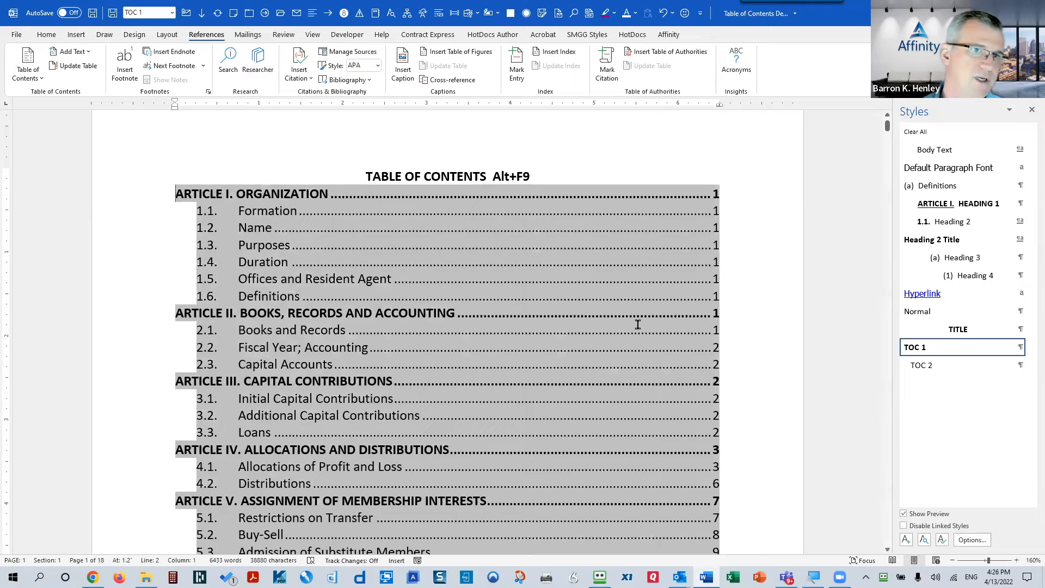
pyautogui.click(484, 177)
pyautogui.moveTo(512, 172); pyautogui.dragTo(536, 173)
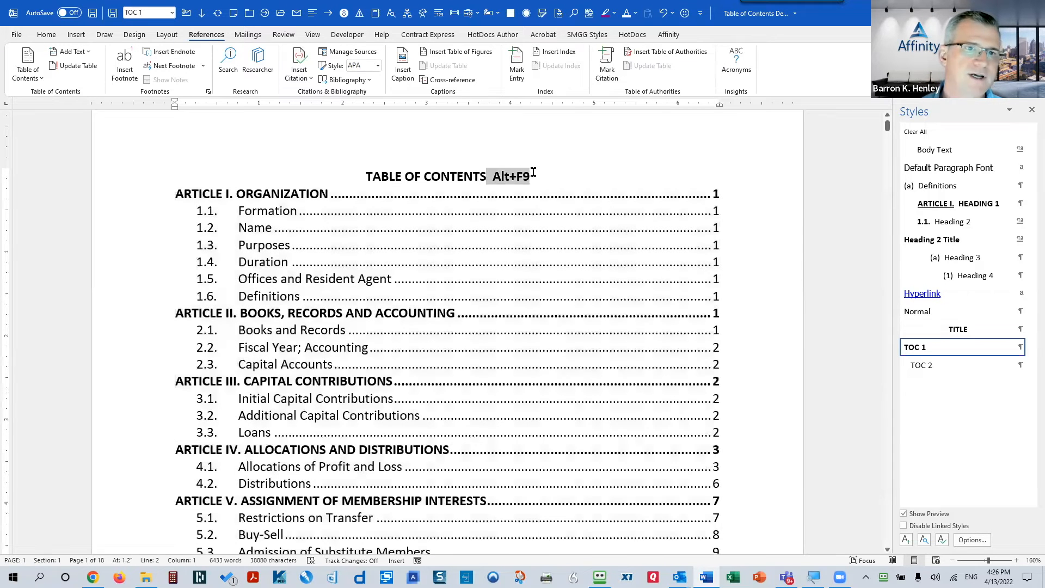
pyautogui.press('Delete')
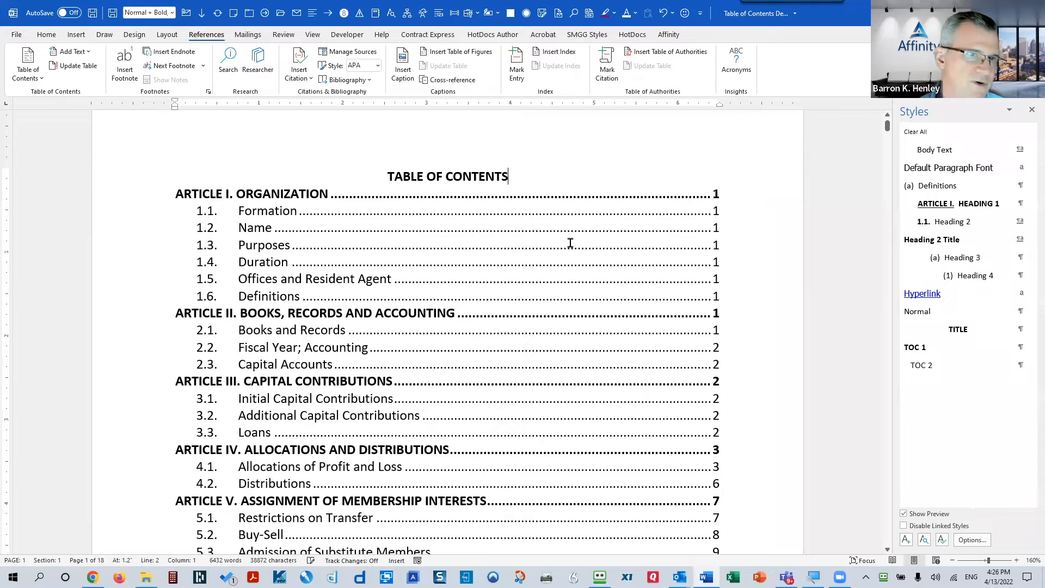
# Follow the Purposes entry to section 1.3 and add a new paragraph after it reading "Fake Heading. Blah Blah blah Blah."
pyautogui.keyDown('ctrl'); pyautogui.click(460, 260); pyautogui.keyUp('ctrl')
pyautogui.scroll(-2, 488, 315)
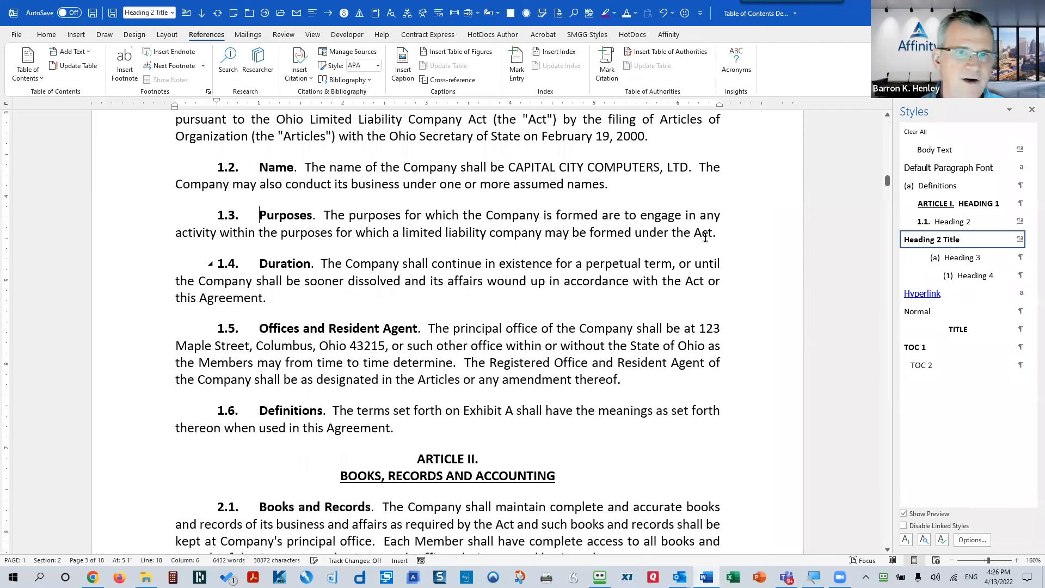
pyautogui.click(727, 231)
pyautogui.press('Return')
pyautogui.write('Fa')
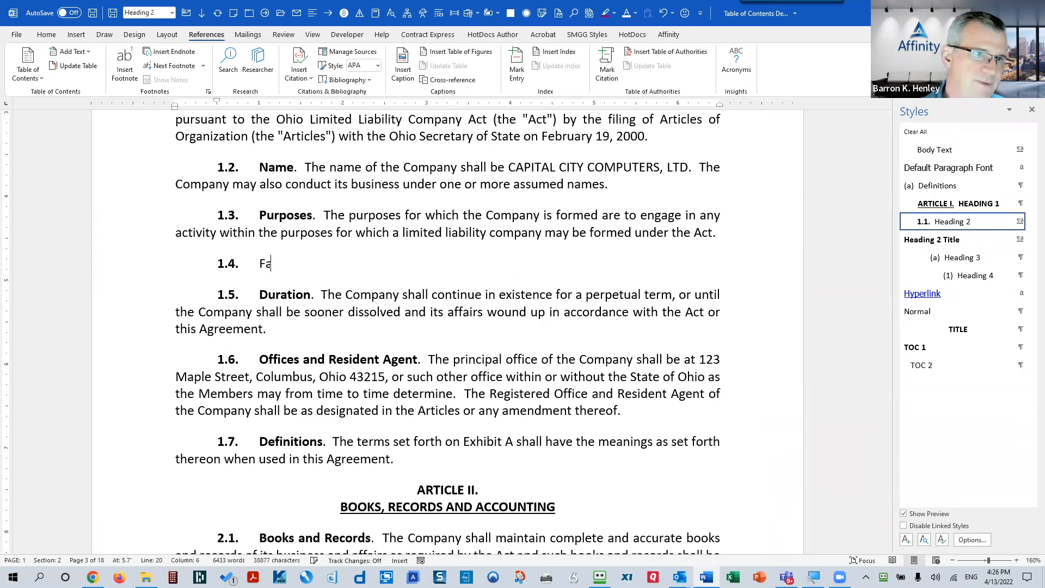
pyautogui.write('ke Heading.')
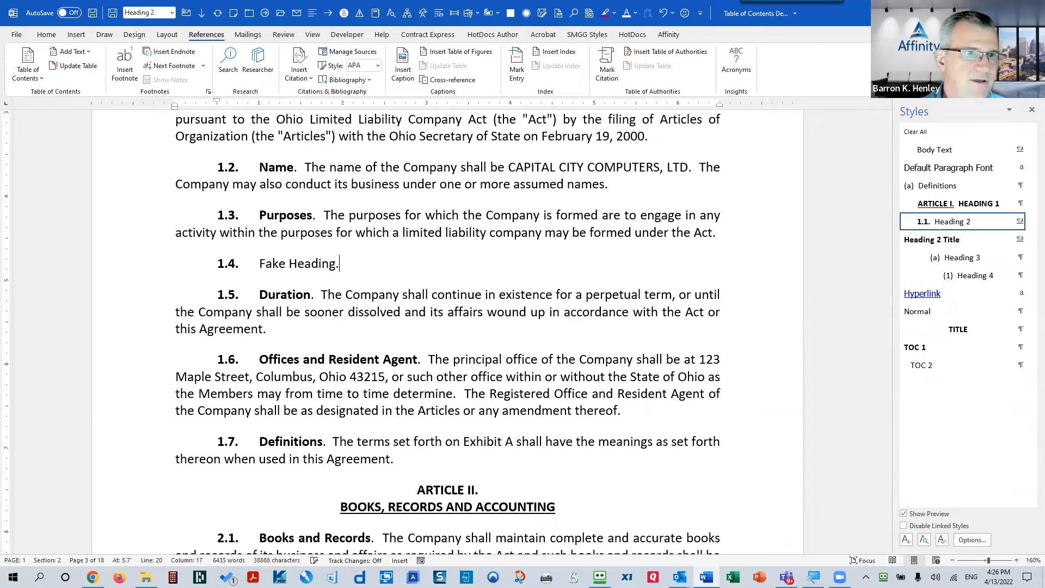
pyautogui.write('  Blah Blah blah Blah blah')
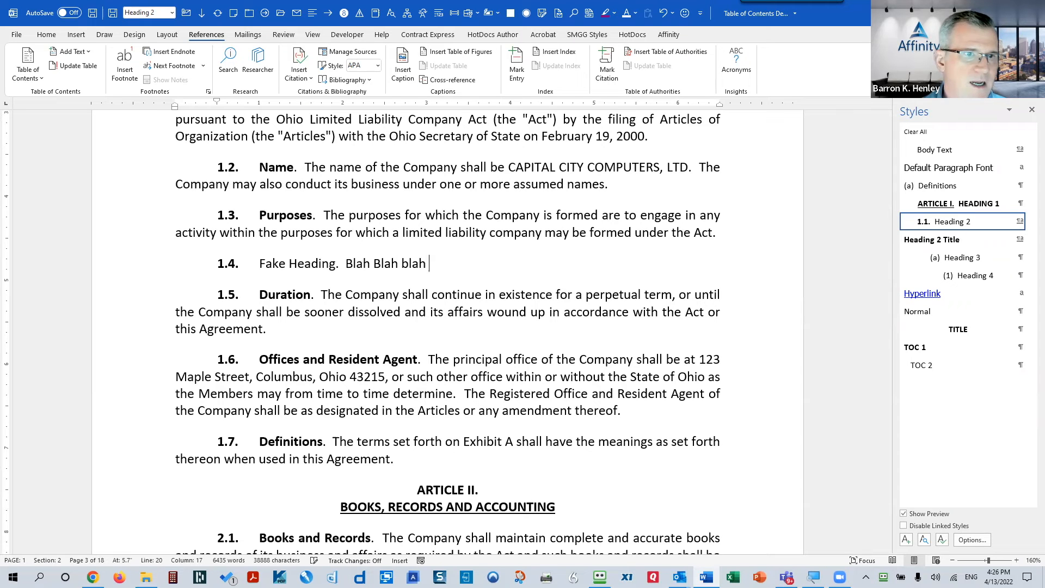
pyautogui.write('.')
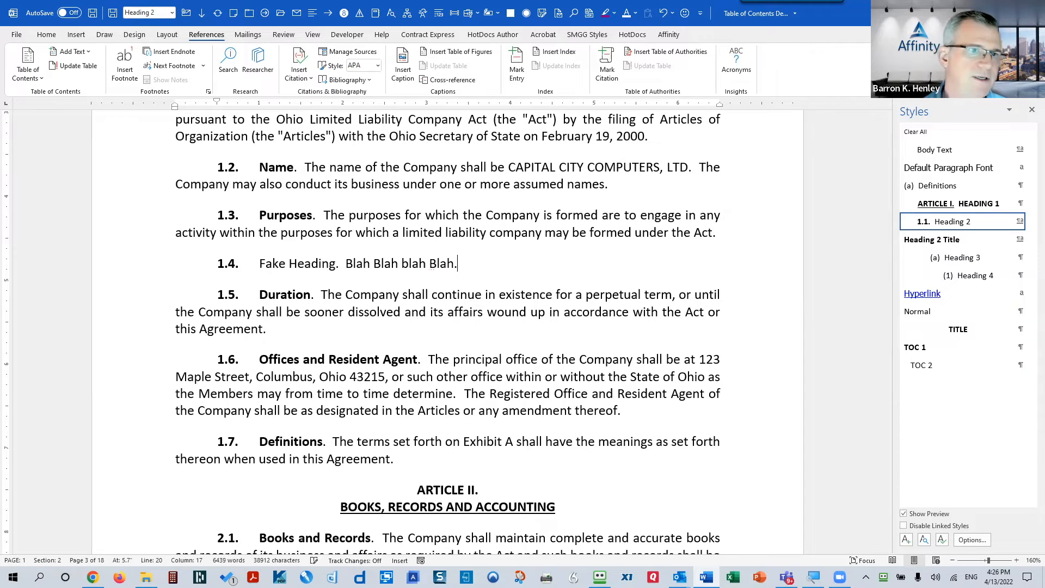
# Apply the Heading 2 Title style to the words "Fake Heading" in the new section 1.4
pyautogui.click(260, 262)
pyautogui.moveTo(281, 260); pyautogui.dragTo(335, 264)
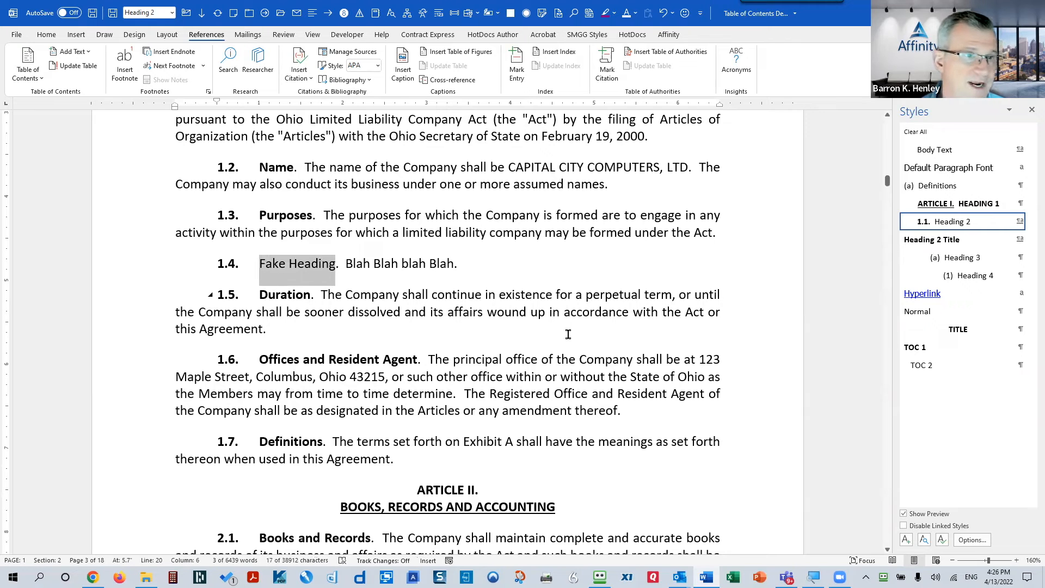
pyautogui.click(931, 241)
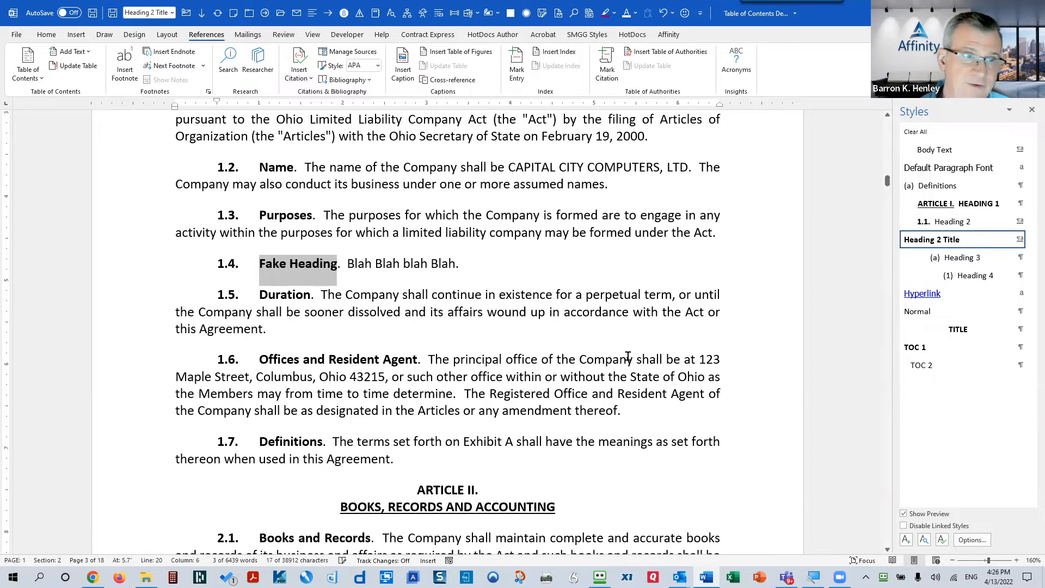
pyautogui.click(482, 266)
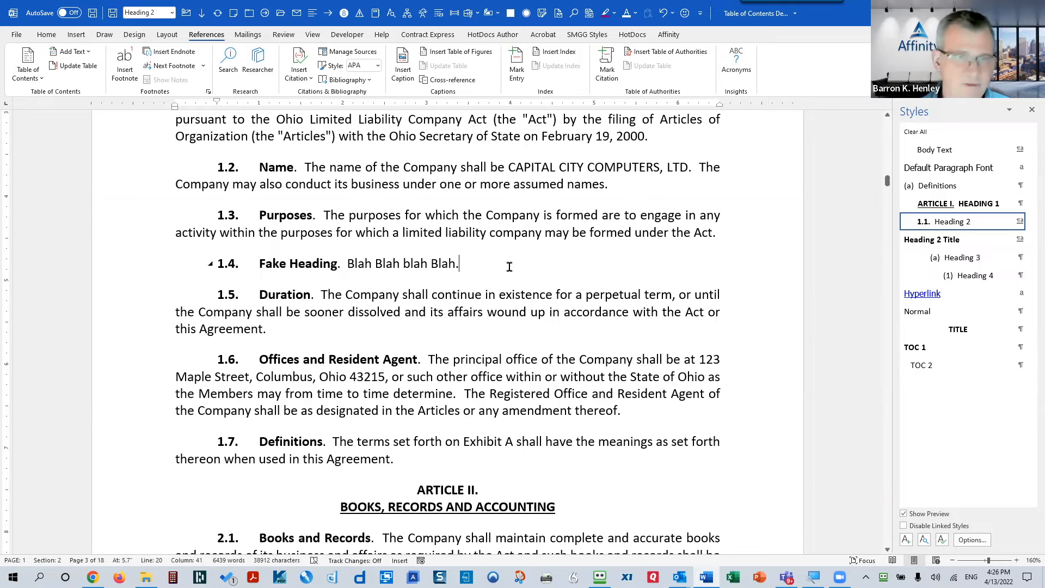
# Add "Ctrl+A F9" after the TABLE OF CONTENTS title and update the fields of the whole document with Update entire table
pyautogui.hotkey('ctrl', 'Home')
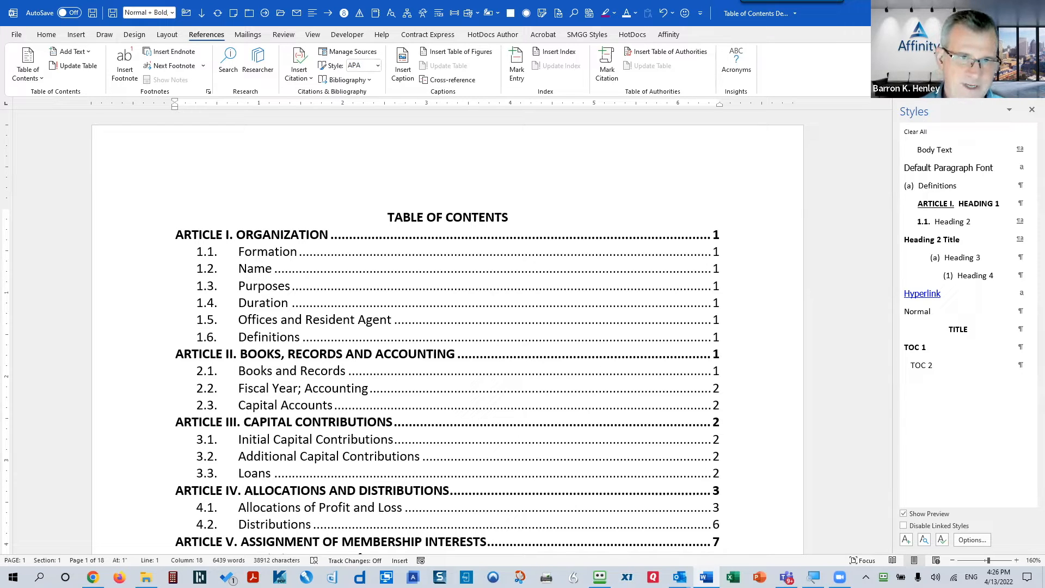
pyautogui.write('Ctrl+A  F9')
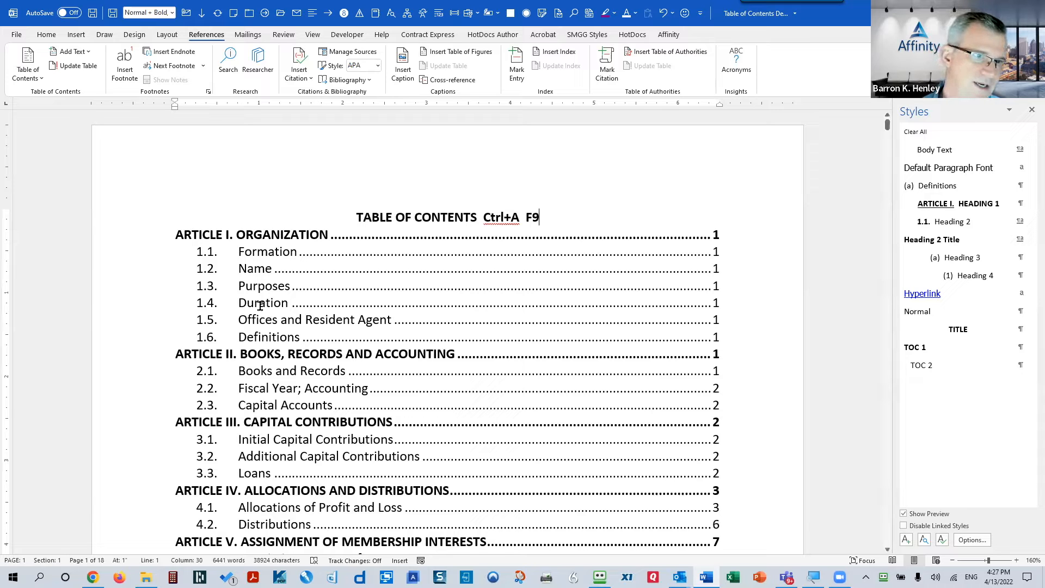
pyautogui.hotkey('ctrl', 'a')
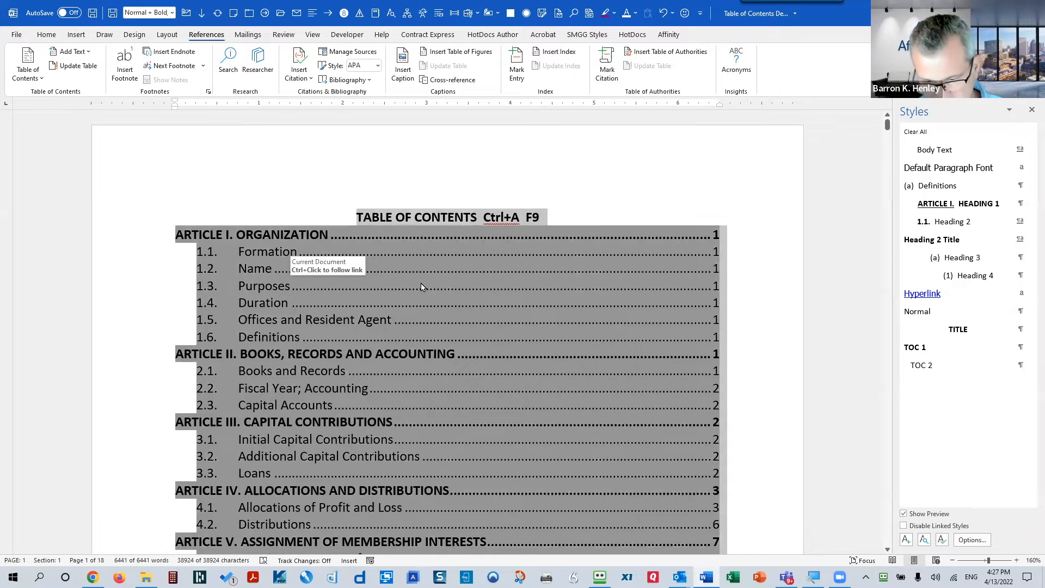
pyautogui.press('F9')
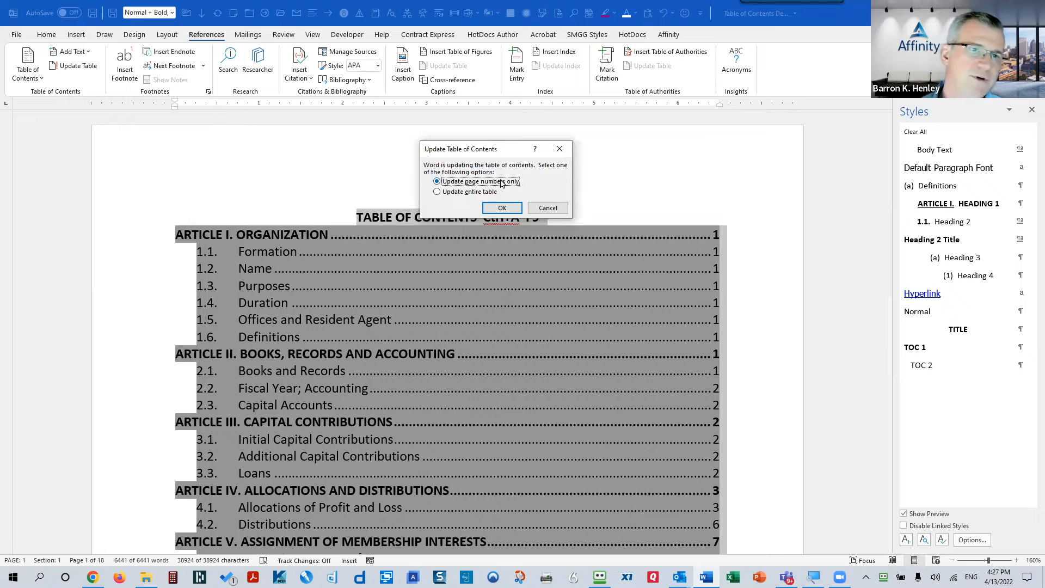
pyautogui.click(480, 191)
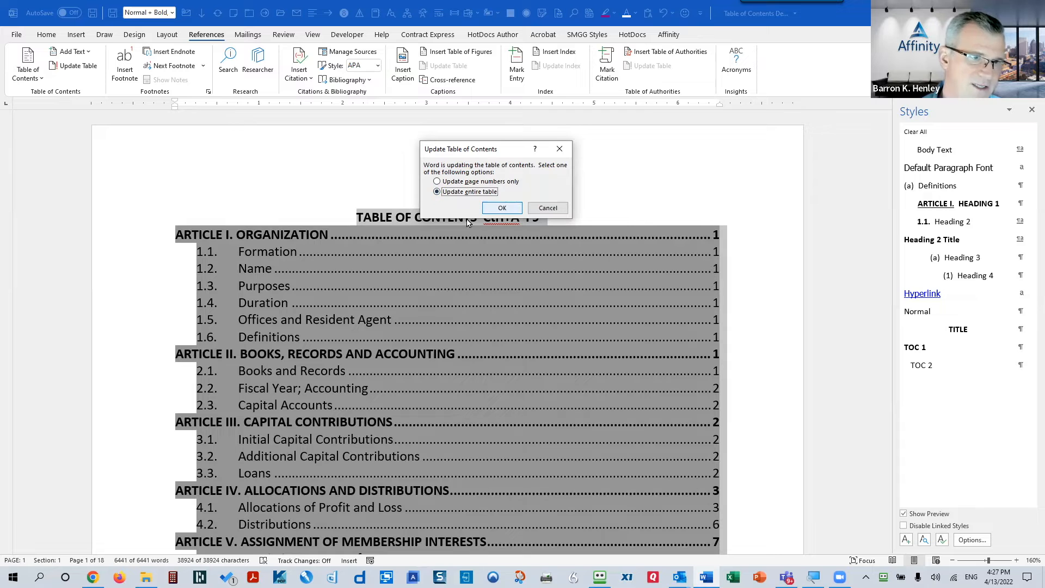
pyautogui.click(502, 208)
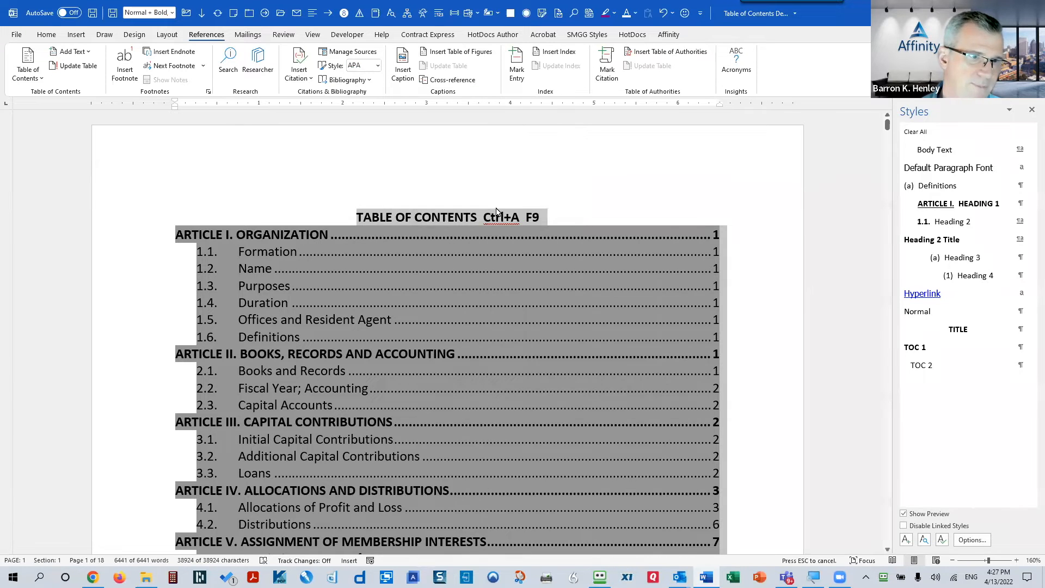
# Follow the Fake Heading entry in the table of contents to section 1.4 and delete that paragraph
pyautogui.click(258, 307)
pyautogui.moveTo(237, 303); pyautogui.dragTo(316, 303)
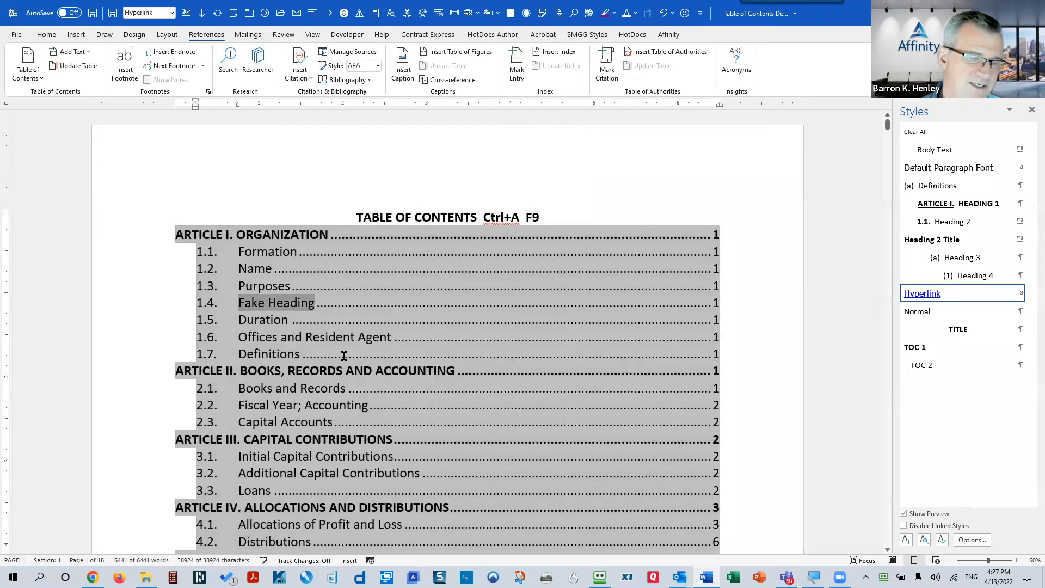
pyautogui.keyDown('ctrl'); pyautogui.click(305, 308); pyautogui.keyUp('ctrl')
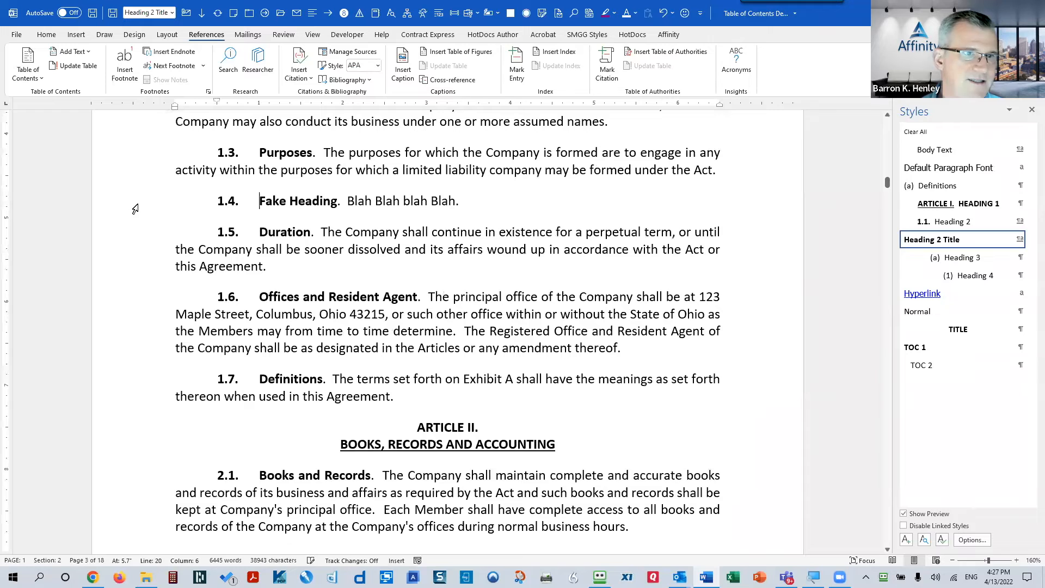
pyautogui.press('Delete')
# Update the table of contents with all fields of the document and delete "Ctrl+A F9" from its title
pyautogui.hotkey('ctrl', 'Home')
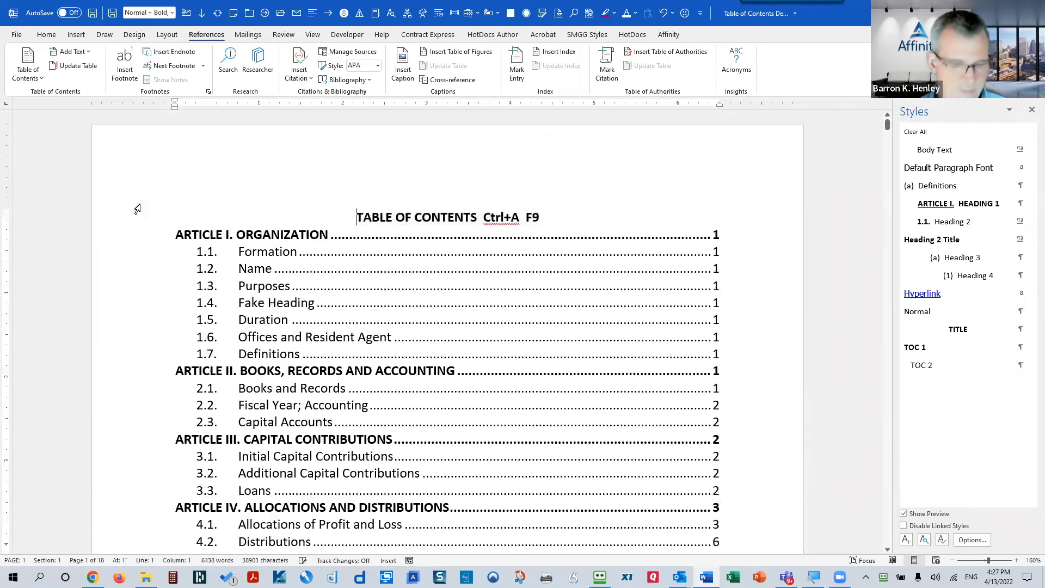
pyautogui.hotkey('ctrl', 'a')
pyautogui.press('F9')
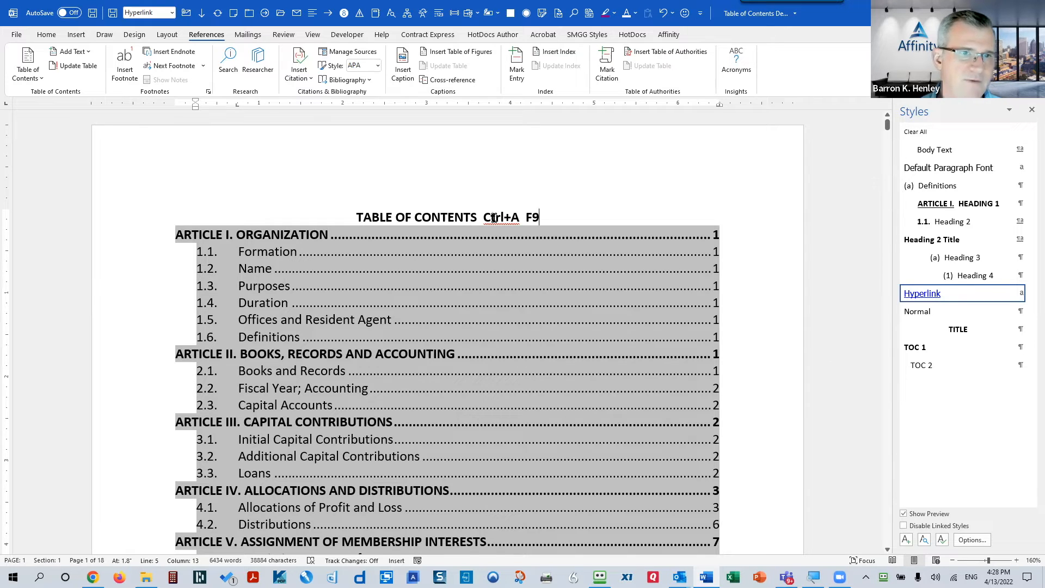
pyautogui.keyDown('shift'); pyautogui.click(475, 218); pyautogui.keyUp('shift')
pyautogui.press('Delete')
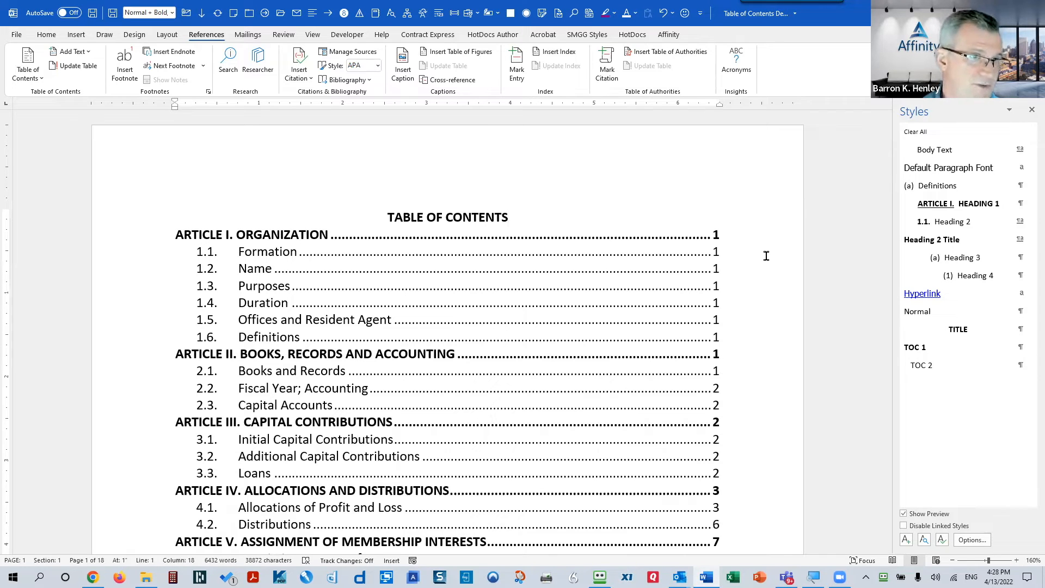
# Examine the Article I heading in the agreement's body and how it is listed among the table of contents entries
pyautogui.scroll(-15, 604, 296)
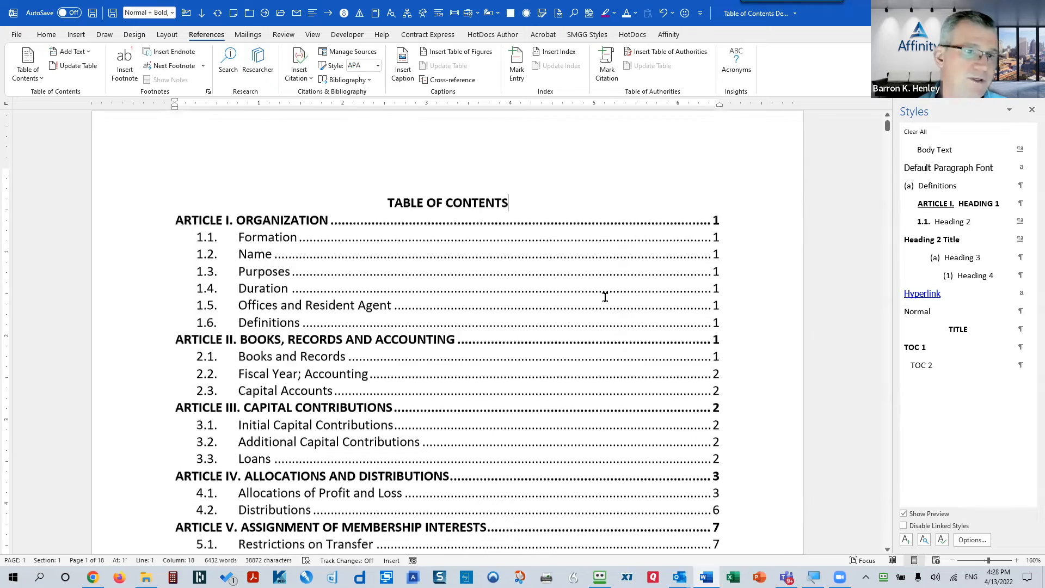
pyautogui.scroll(-1, 604, 296)
pyautogui.click(457, 411)
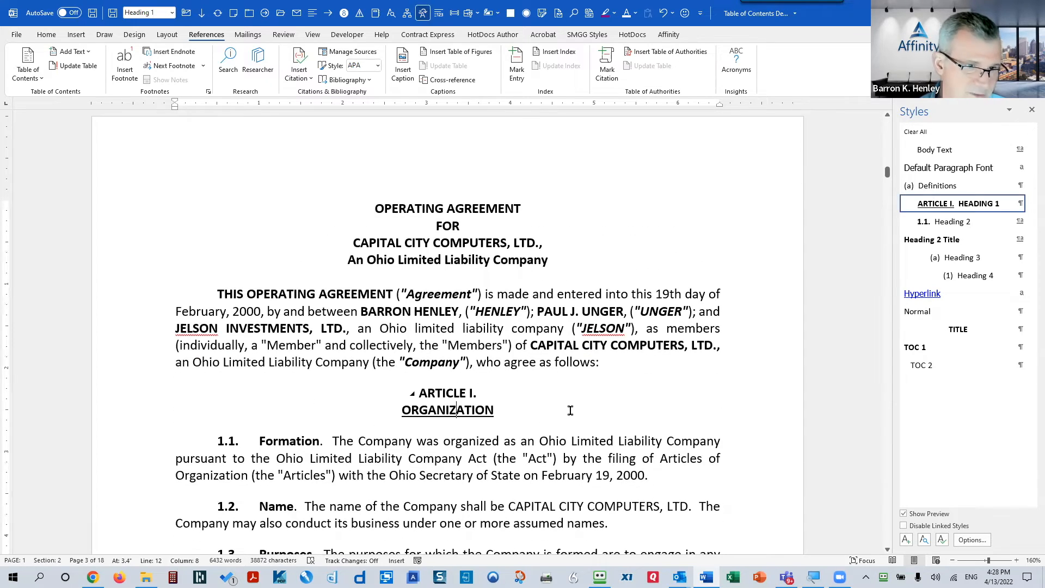
pyautogui.scroll(5, 577, 326)
pyautogui.scroll(10, 579, 315)
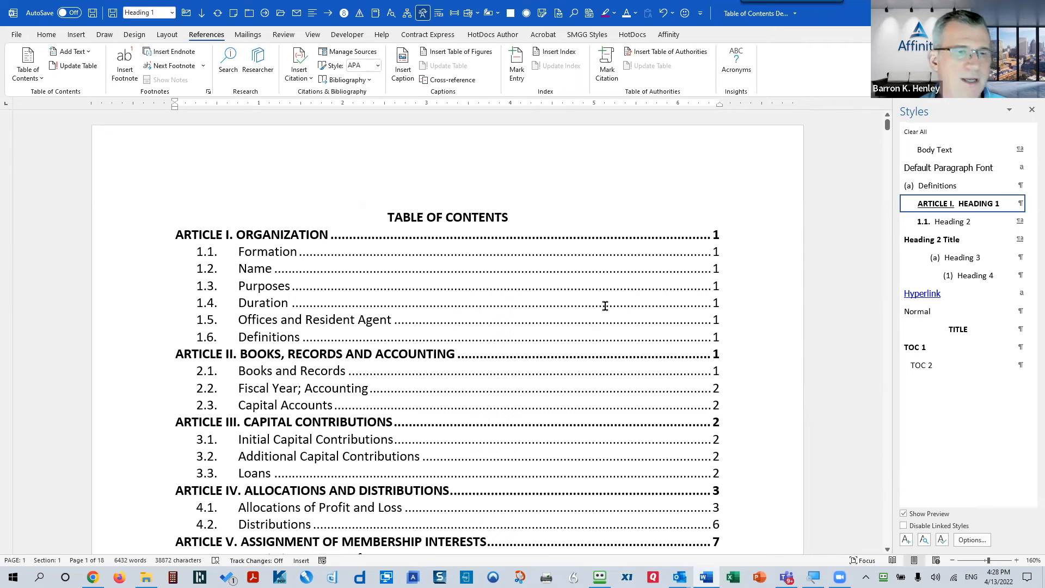
pyautogui.click(740, 337)
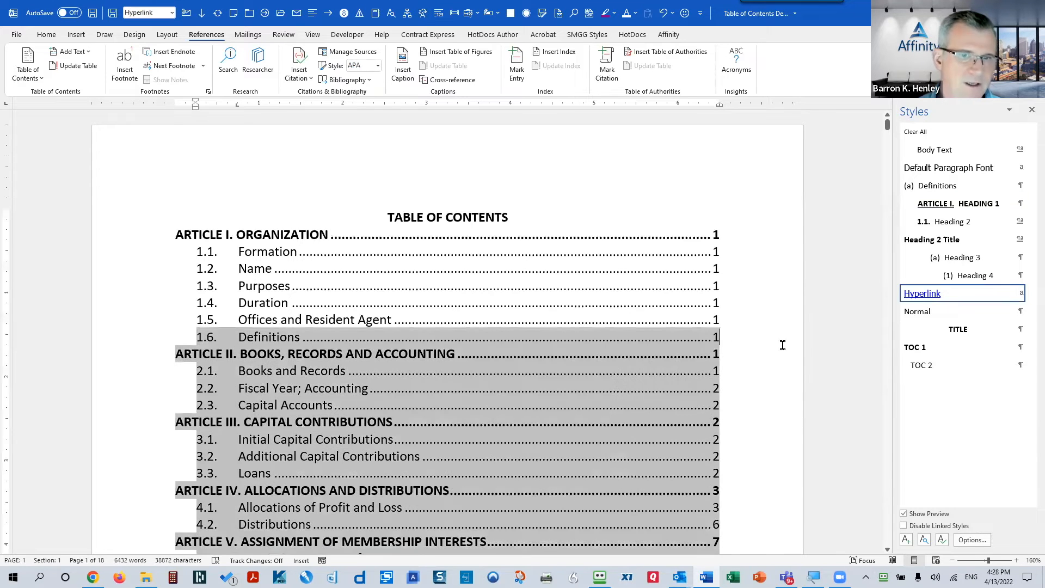
pyautogui.click(511, 271)
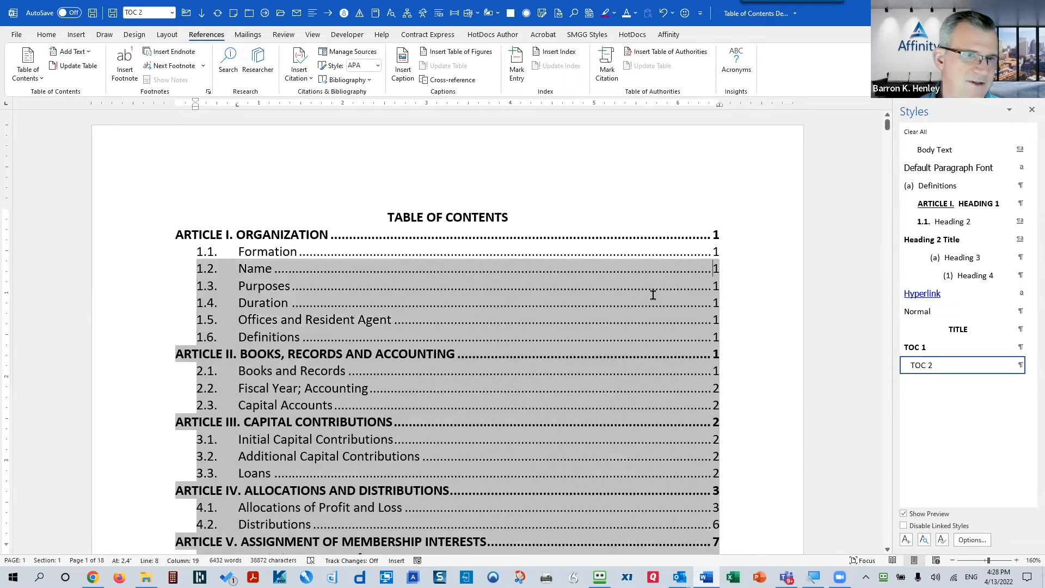
pyautogui.click(504, 216)
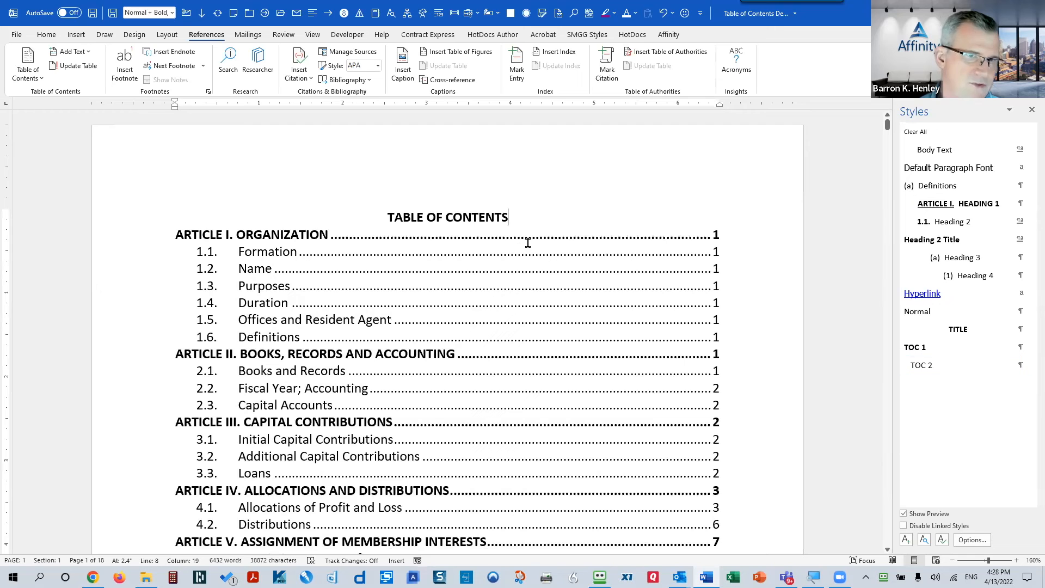
# Insert a blank line after the entries of Articles I, II, III and IV in the table of contents
pyautogui.click(729, 338)
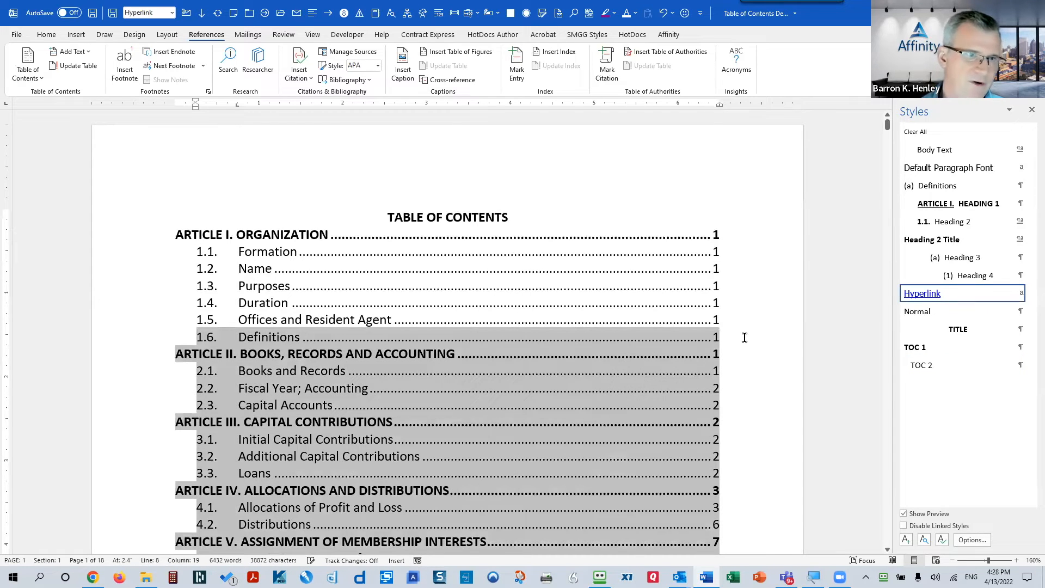
pyautogui.press('Return')
pyautogui.click(734, 420)
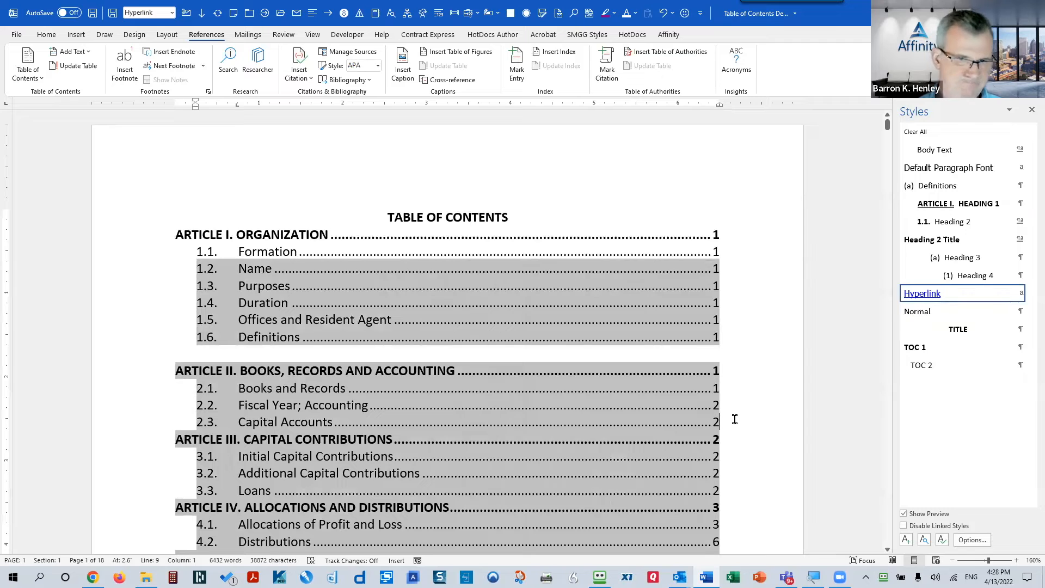
pyautogui.press('Return')
pyautogui.scroll(-2, 735, 413)
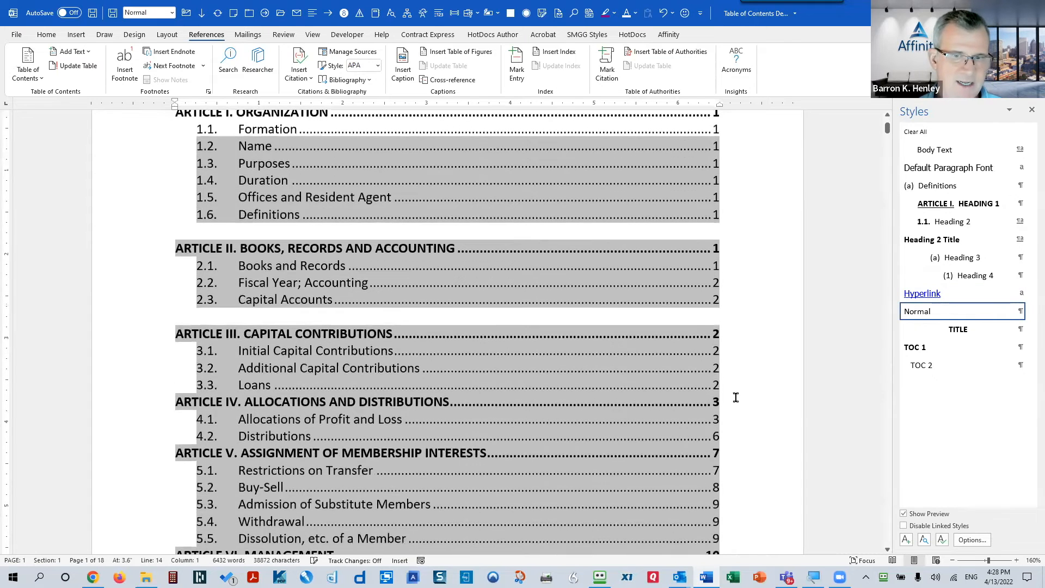
pyautogui.press('Return')
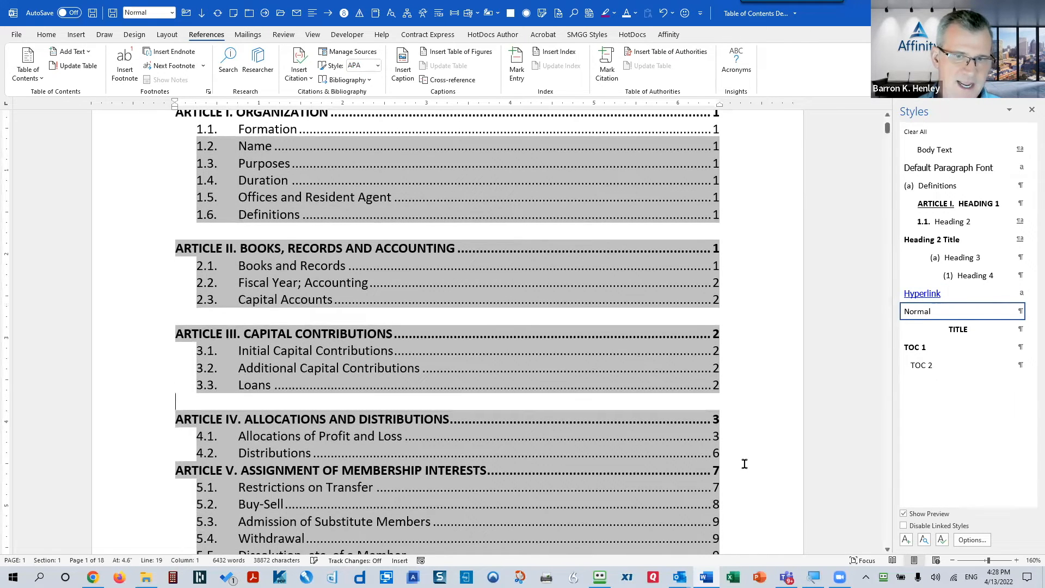
pyautogui.click(725, 455)
pyautogui.press('Return')
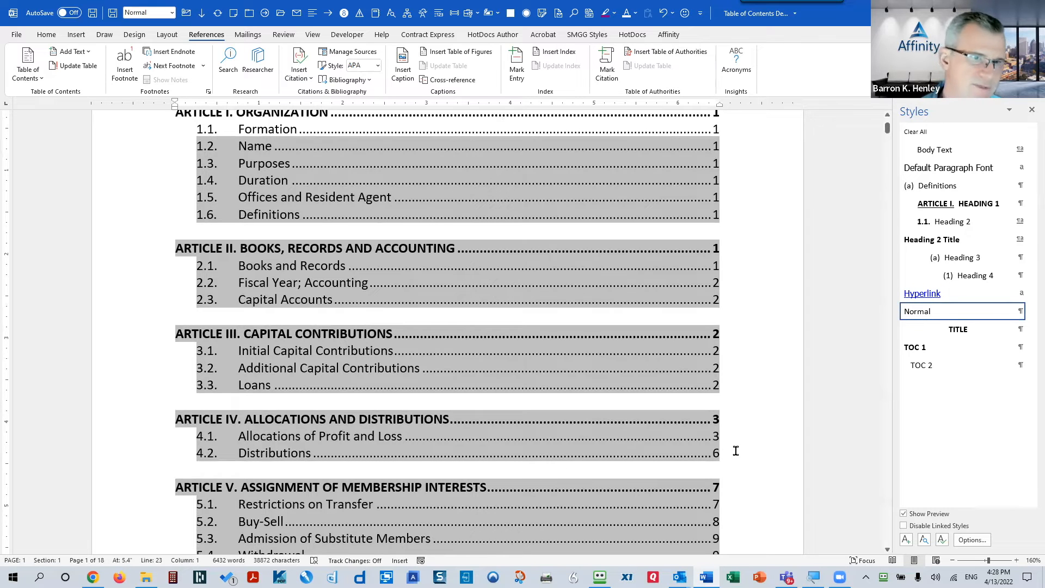
pyautogui.scroll(3, 762, 450)
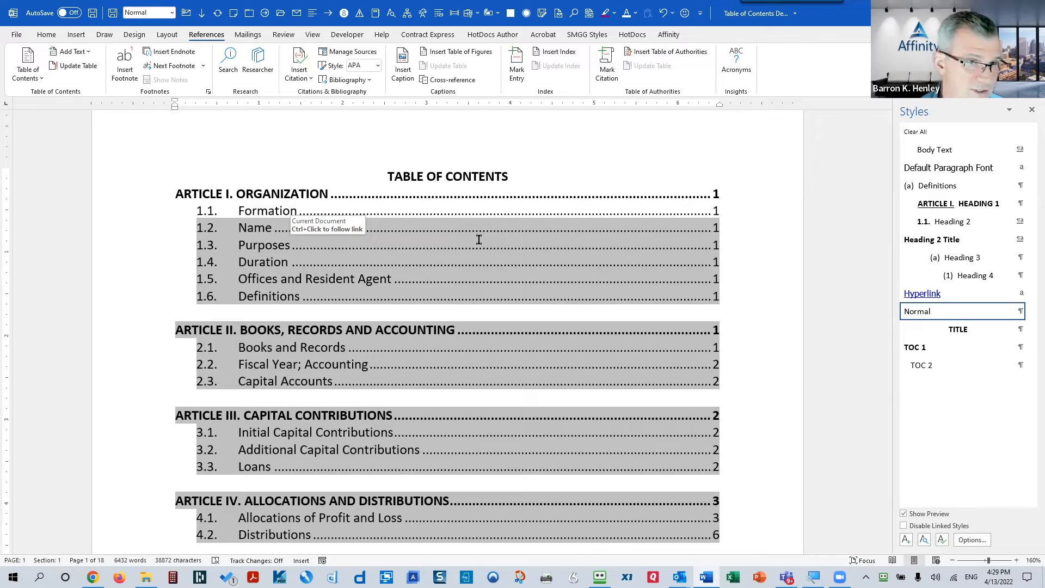
pyautogui.hotkey('shift', 'Up')
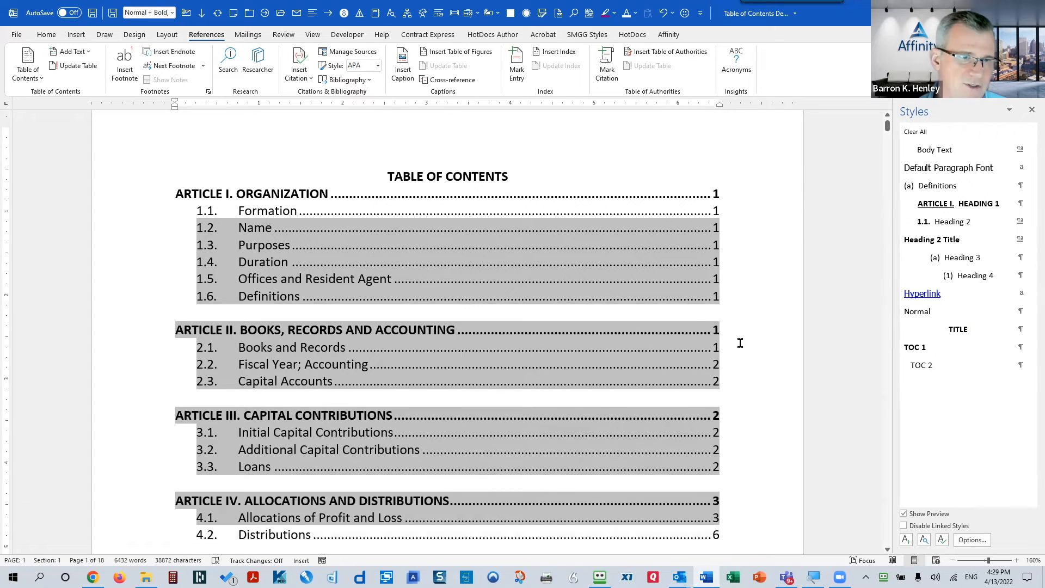
# Update all fields of the document, rebuilding the entire table of contents
pyautogui.scroll(-3, 740, 343)
pyautogui.scroll(1, 745, 340)
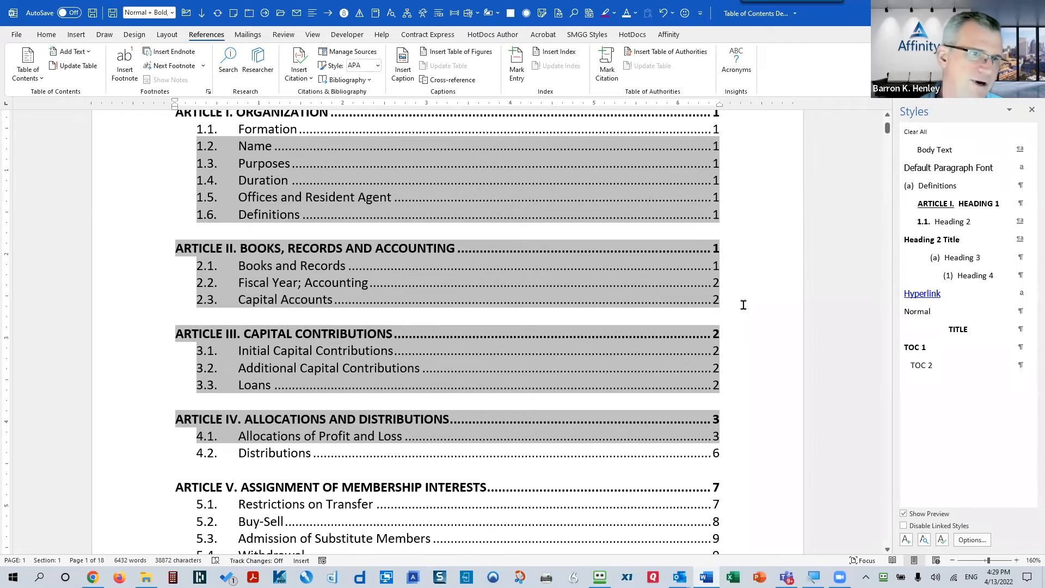
pyautogui.hotkey('ctrl', 'a')
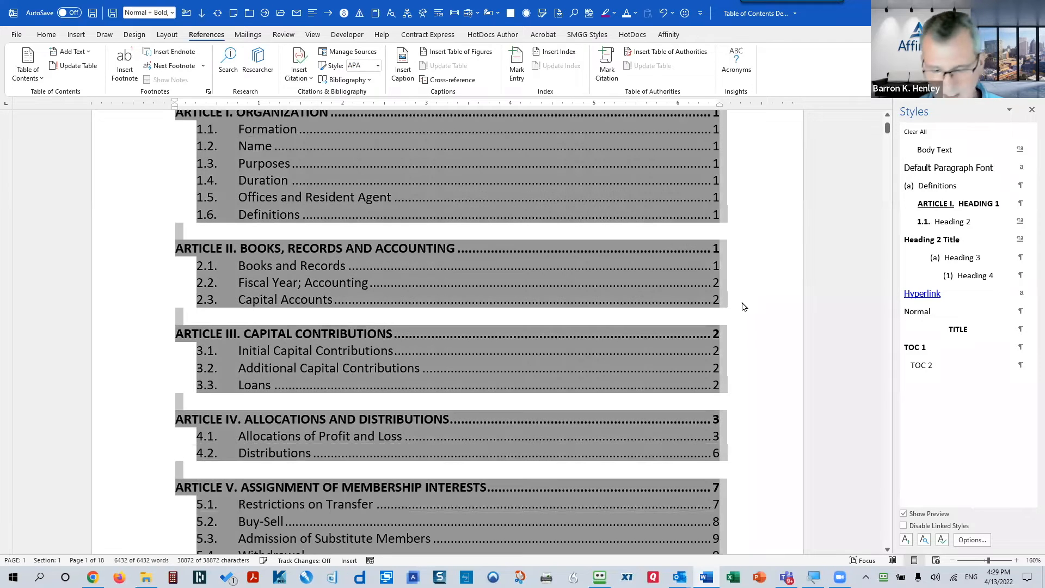
pyautogui.press('F9')
pyautogui.click(469, 191)
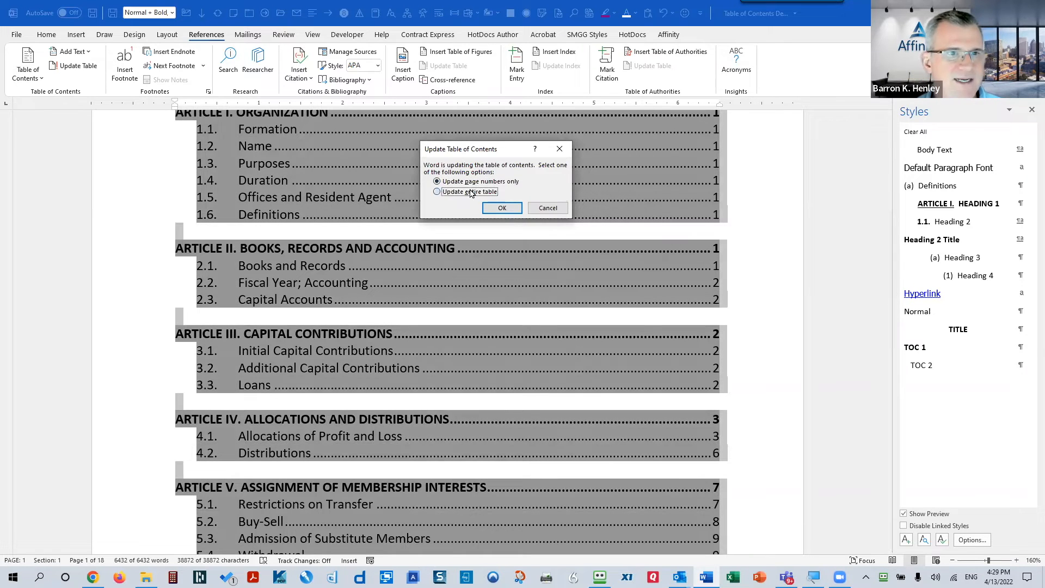
pyautogui.click(501, 208)
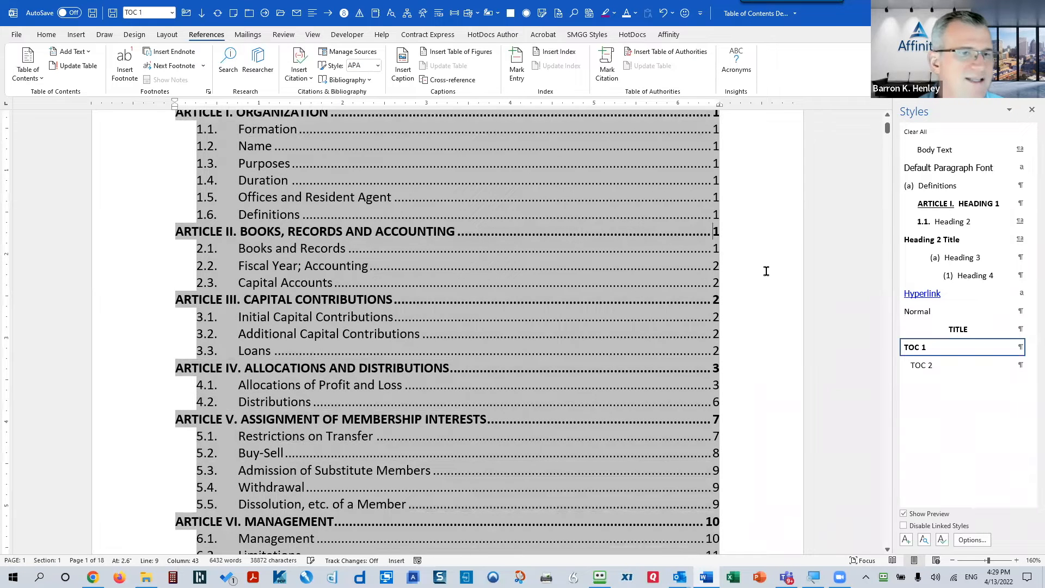
pyautogui.scroll(1, 768, 280)
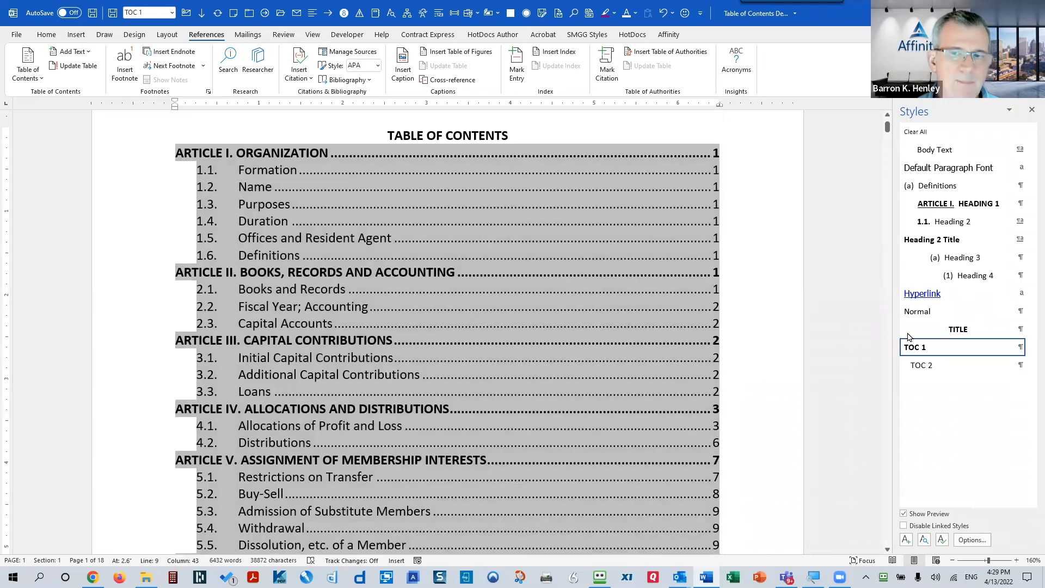
# Modify the TOC 1 style so its paragraphs have 12 pt spacing before
pyautogui.moveTo(924, 353)
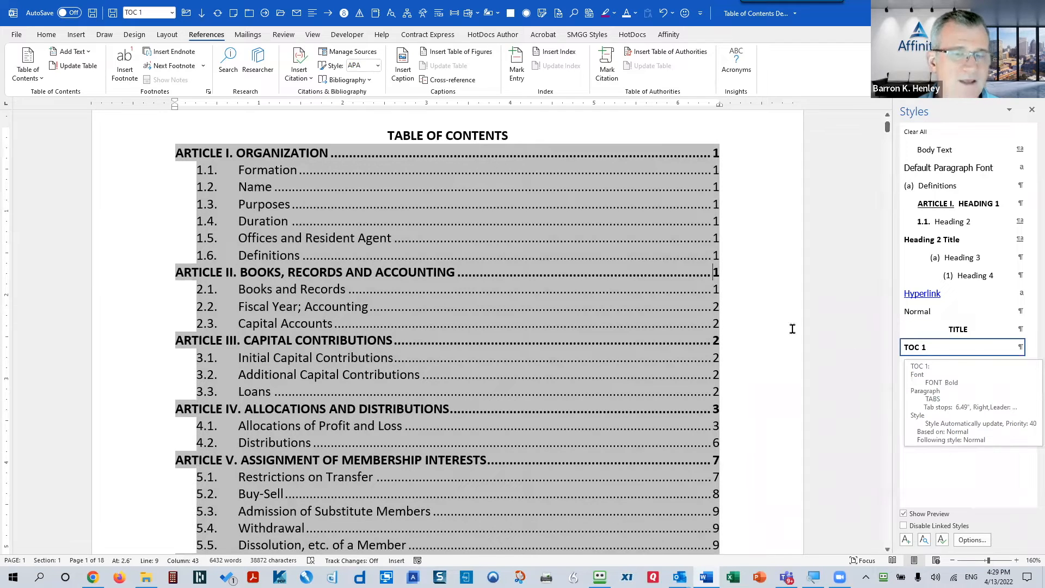
pyautogui.moveTo(240, 272); pyautogui.dragTo(417, 272)
pyautogui.moveTo(253, 341); pyautogui.dragTo(366, 342)
pyautogui.rightClick(930, 353)
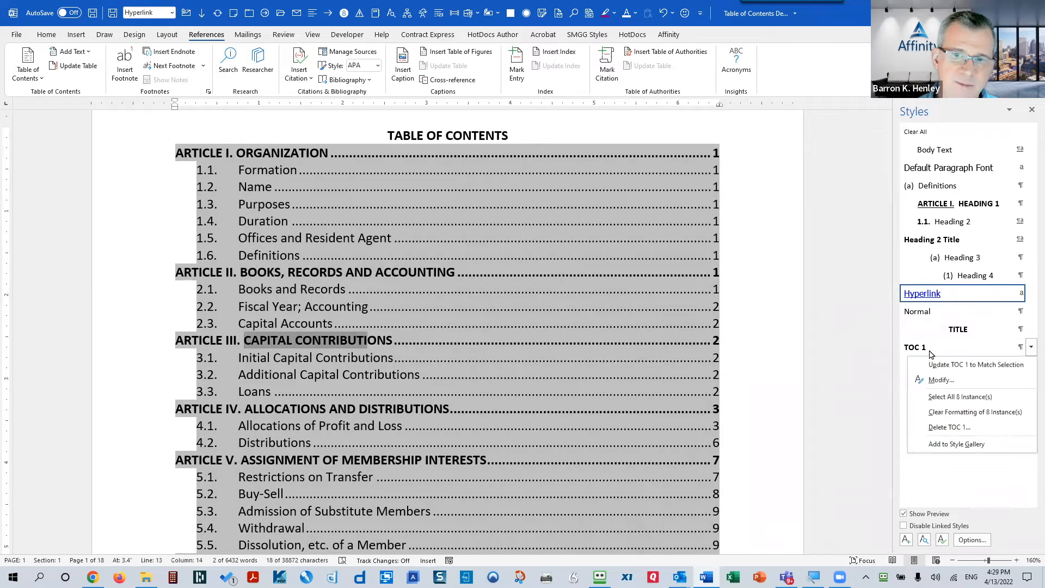
pyautogui.click(940, 380)
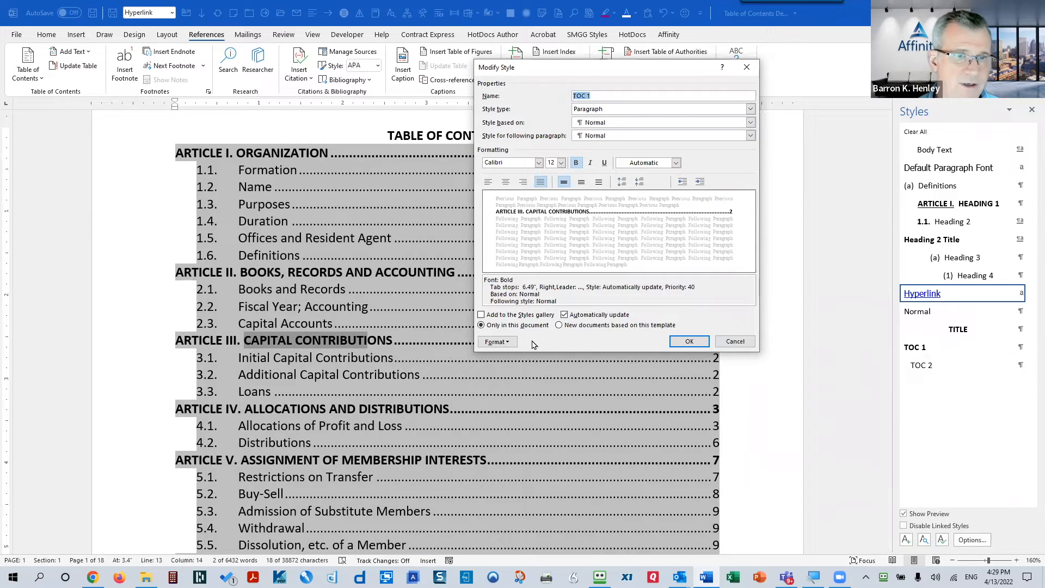
pyautogui.click(504, 343)
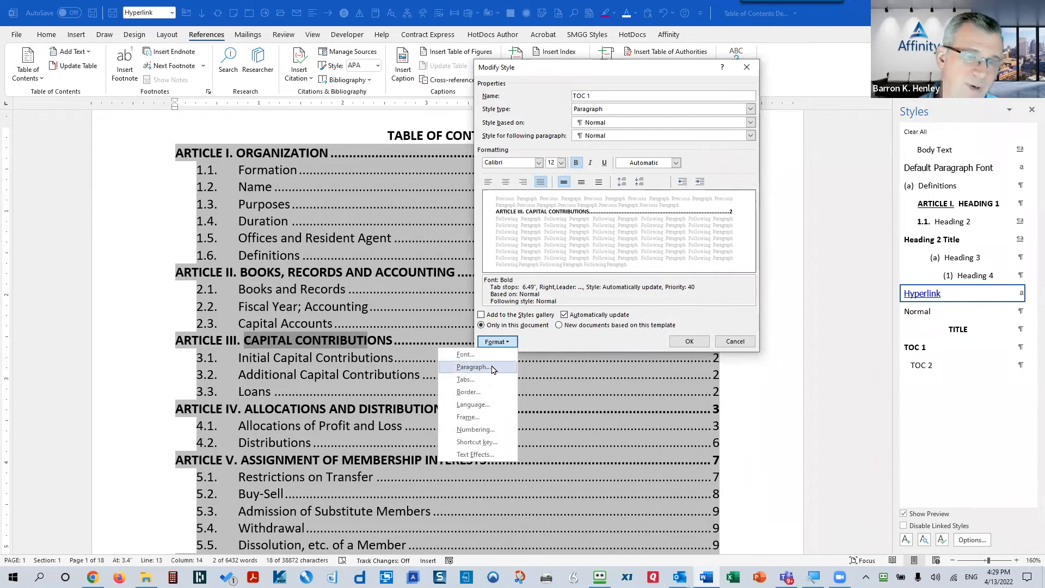
pyautogui.click(472, 368)
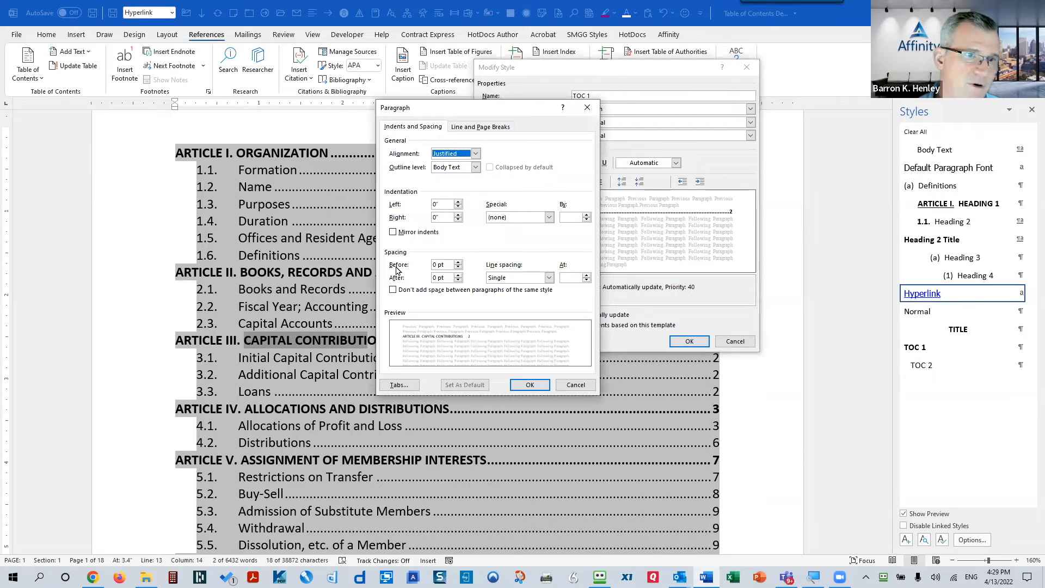
pyautogui.click(458, 262)
pyautogui.click(458, 262)
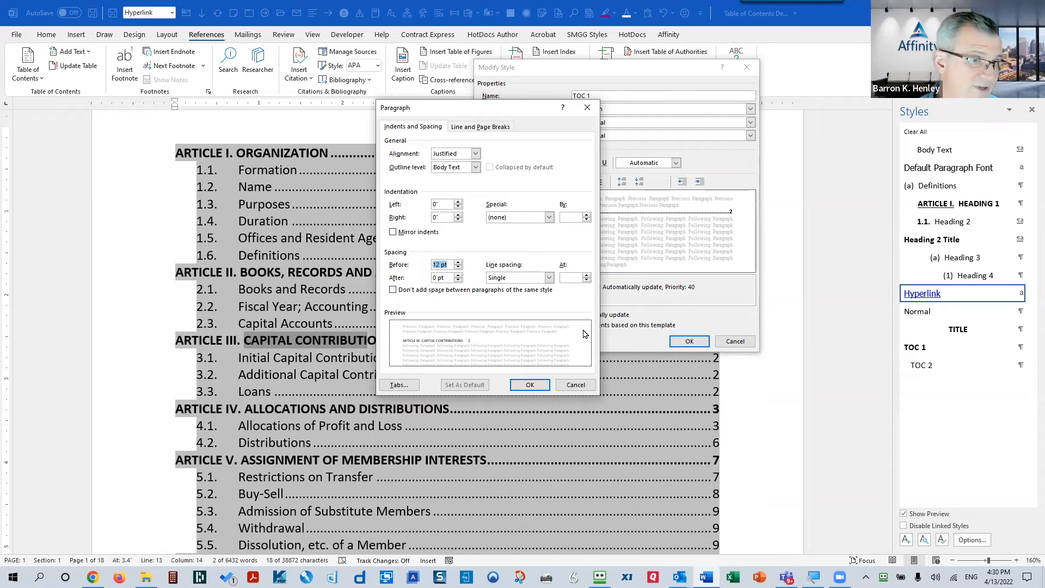
pyautogui.click(530, 383)
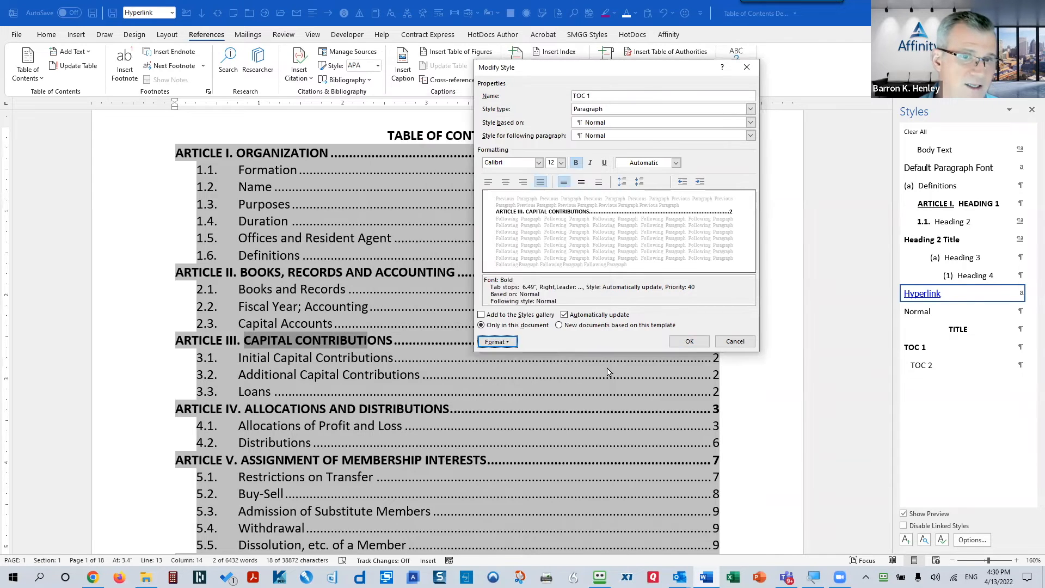
pyautogui.click(689, 340)
pyautogui.click(727, 361)
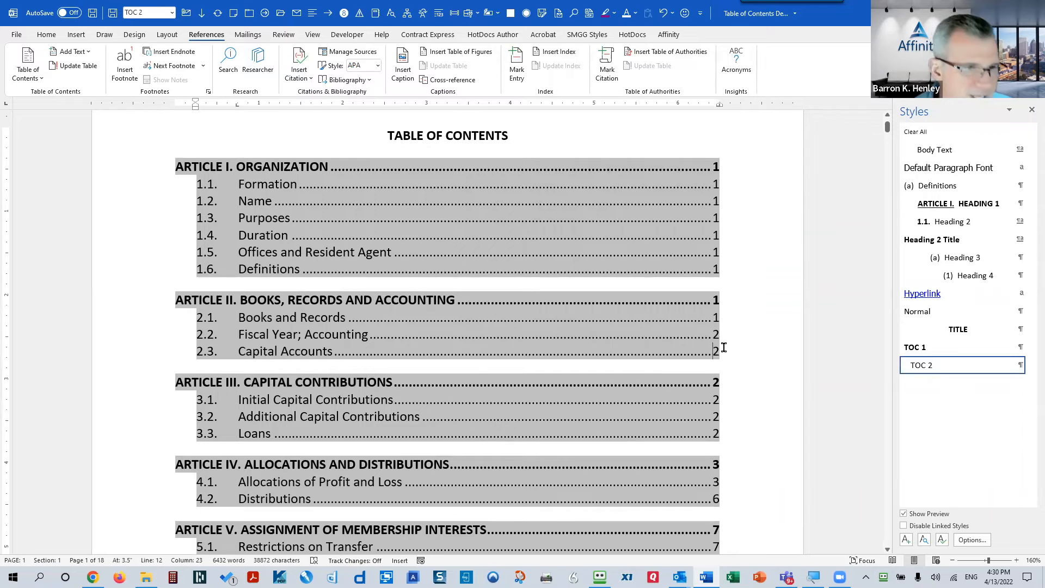
# Select the whole document and refresh its fields with the entire table of contents updated again
pyautogui.hotkey('ctrl', 'a')
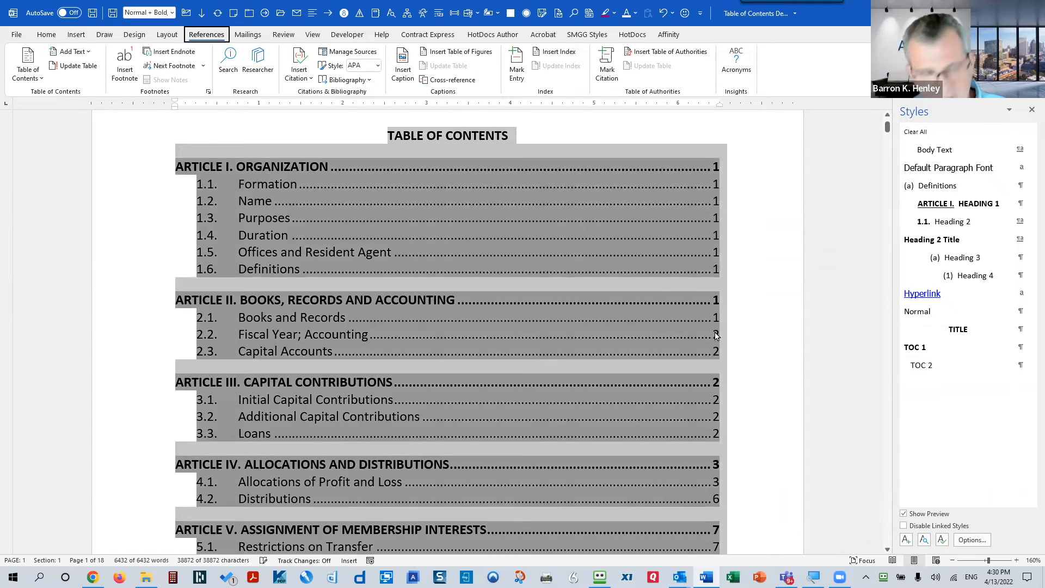
pyautogui.press('alt')
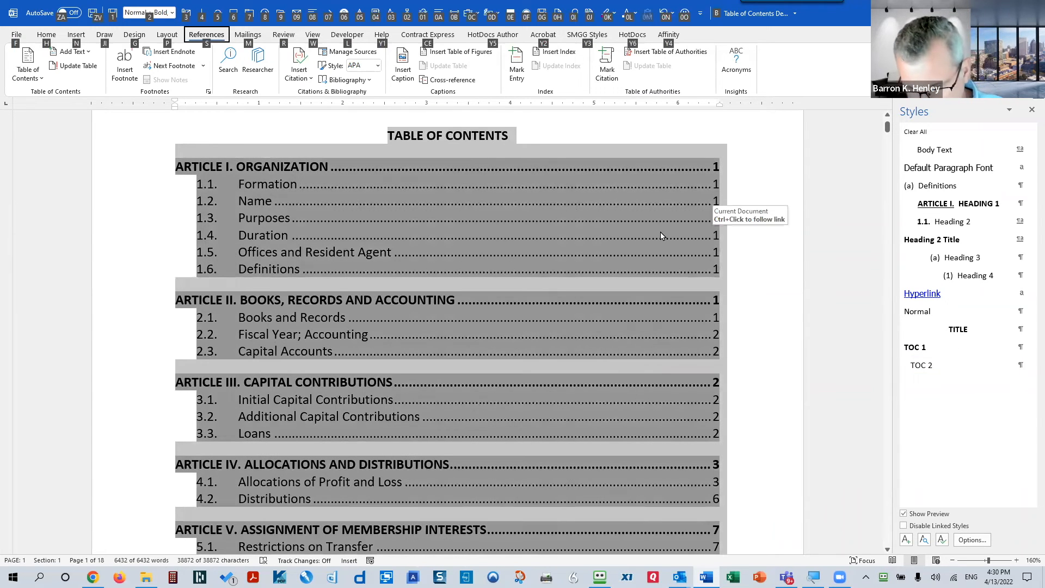
pyautogui.click(553, 166)
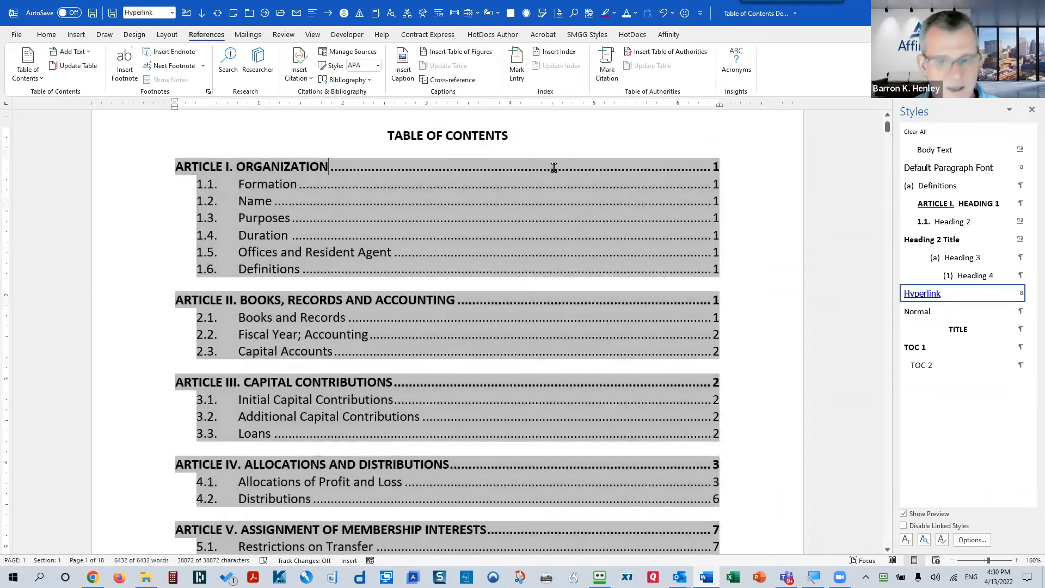
pyautogui.hotkey('ctrl', 'a')
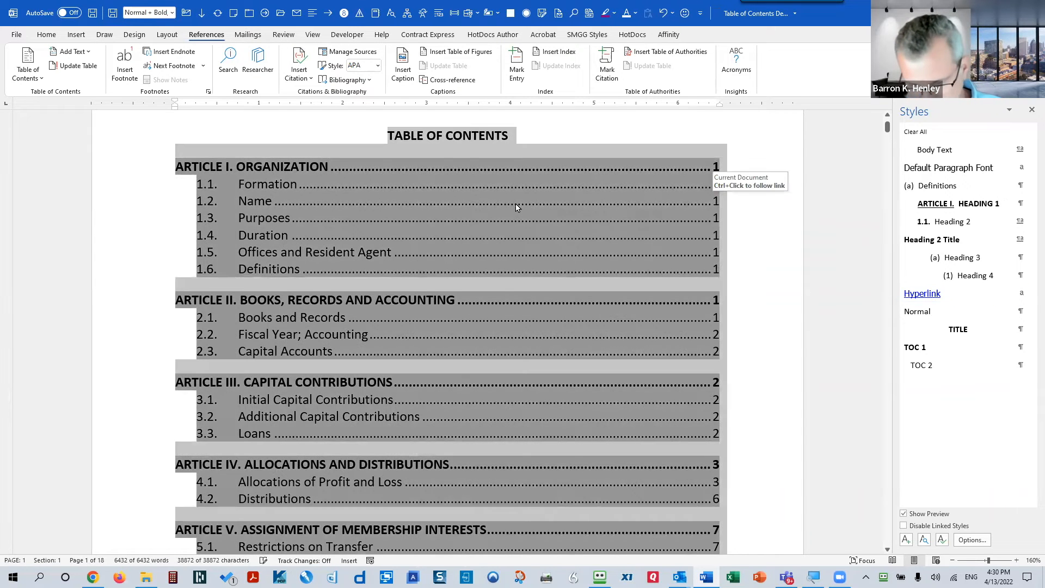
pyautogui.press('F9')
pyautogui.click(469, 194)
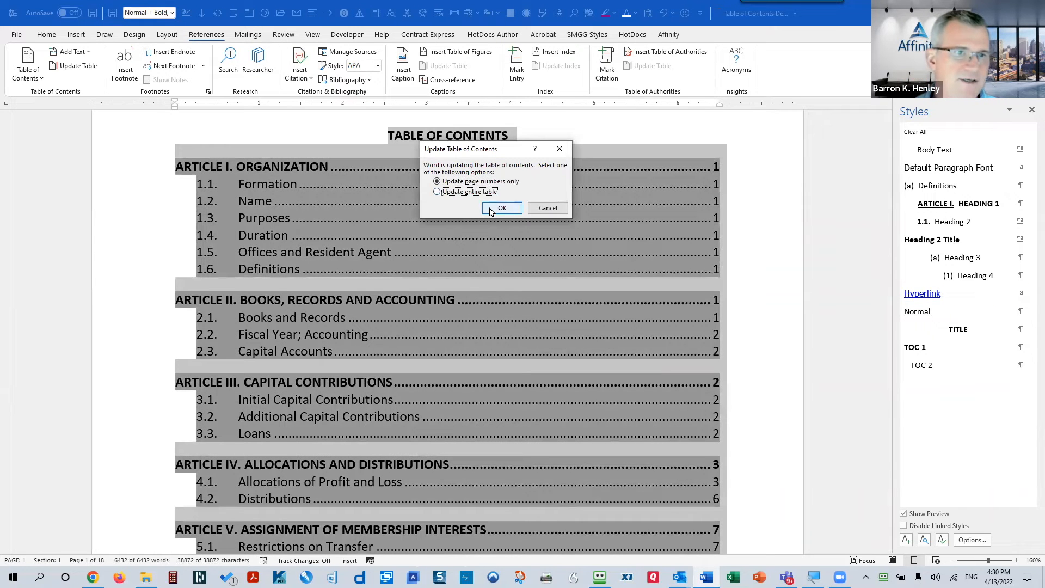
pyautogui.click(473, 192)
pyautogui.click(502, 208)
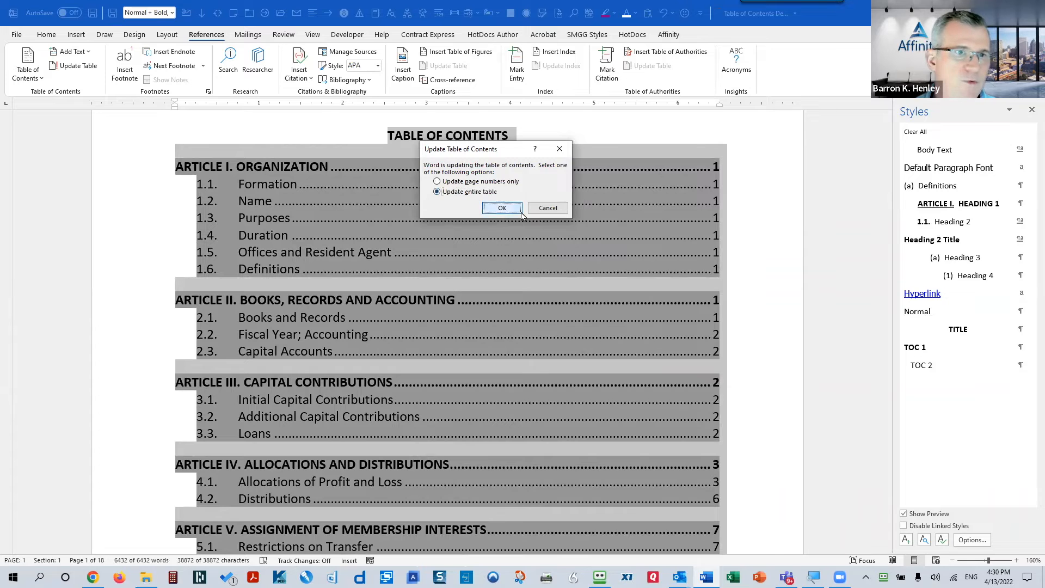
pyautogui.click(781, 291)
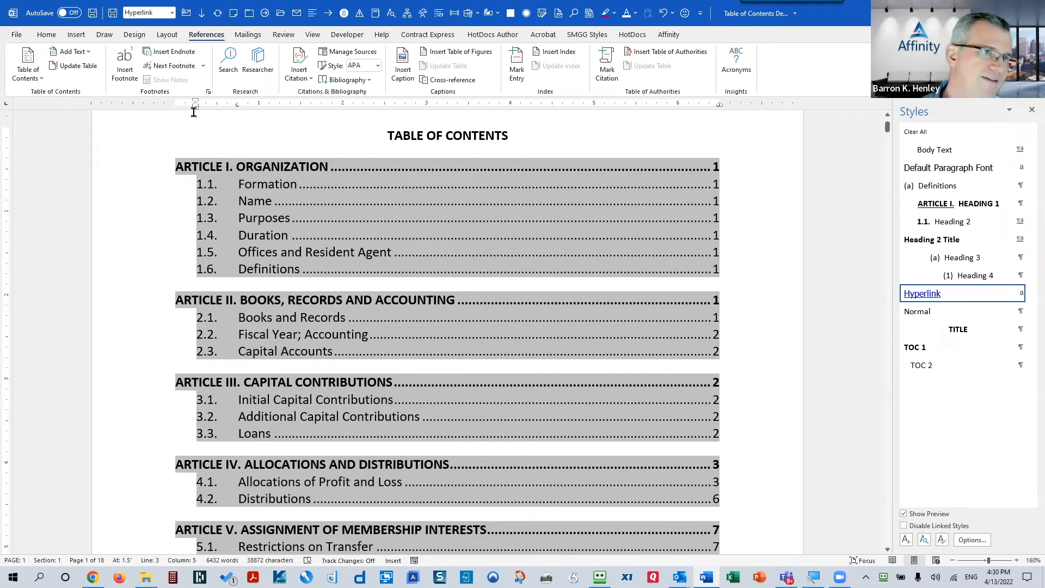
# Try a left paragraph indent of 0.4" for the TOC 2 style
pyautogui.rightClick(965, 367)
pyautogui.click(961, 390)
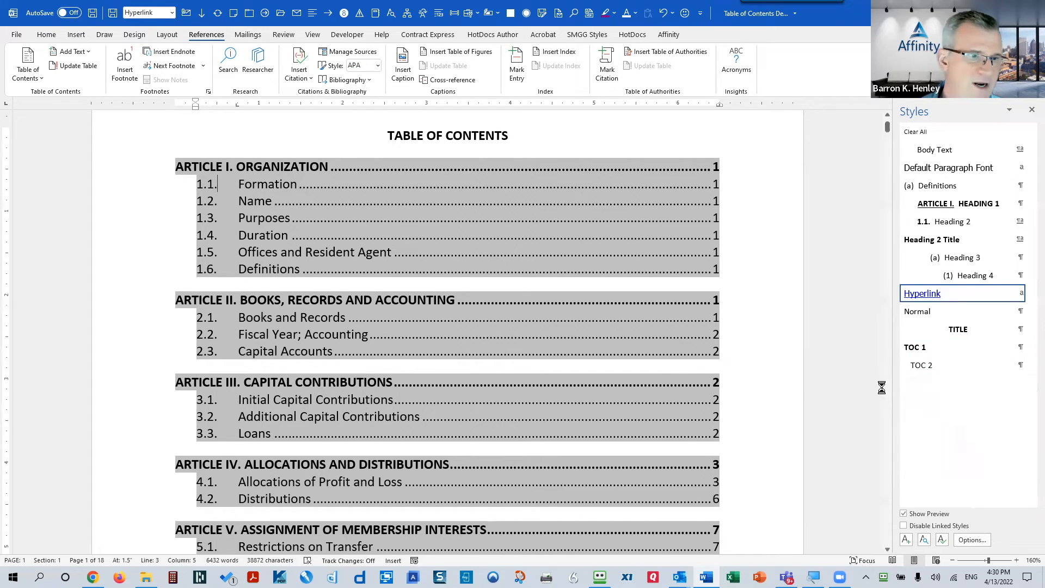
pyautogui.click(512, 342)
pyautogui.click(479, 368)
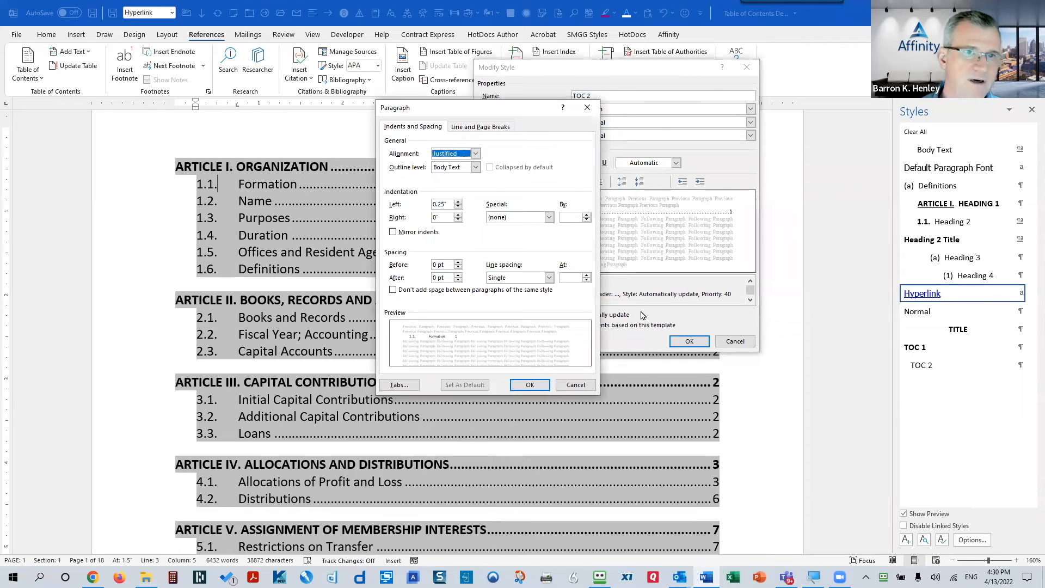
pyautogui.moveTo(446, 200); pyautogui.dragTo(418, 210)
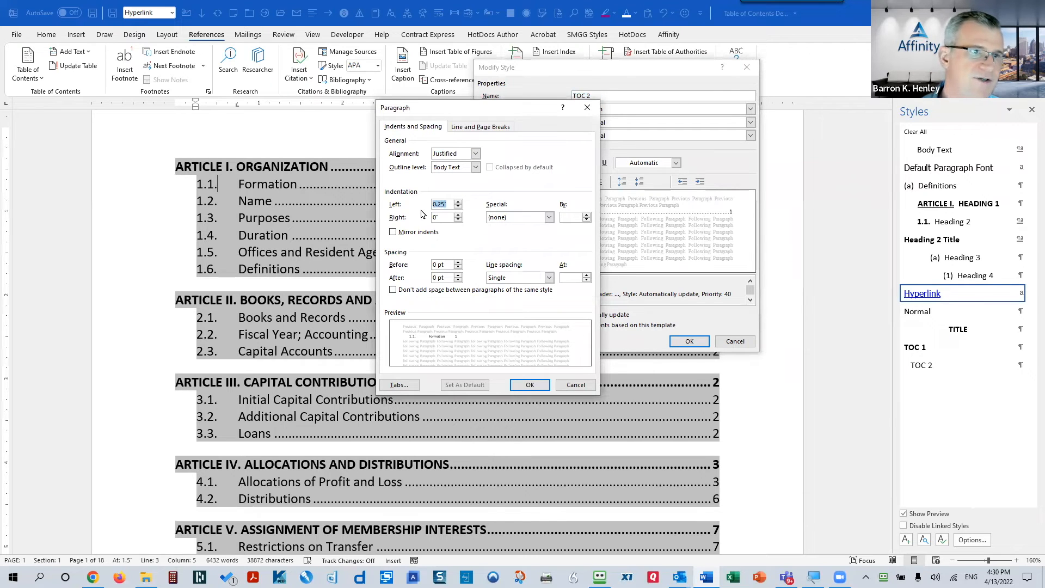
pyautogui.press('BackSpace')
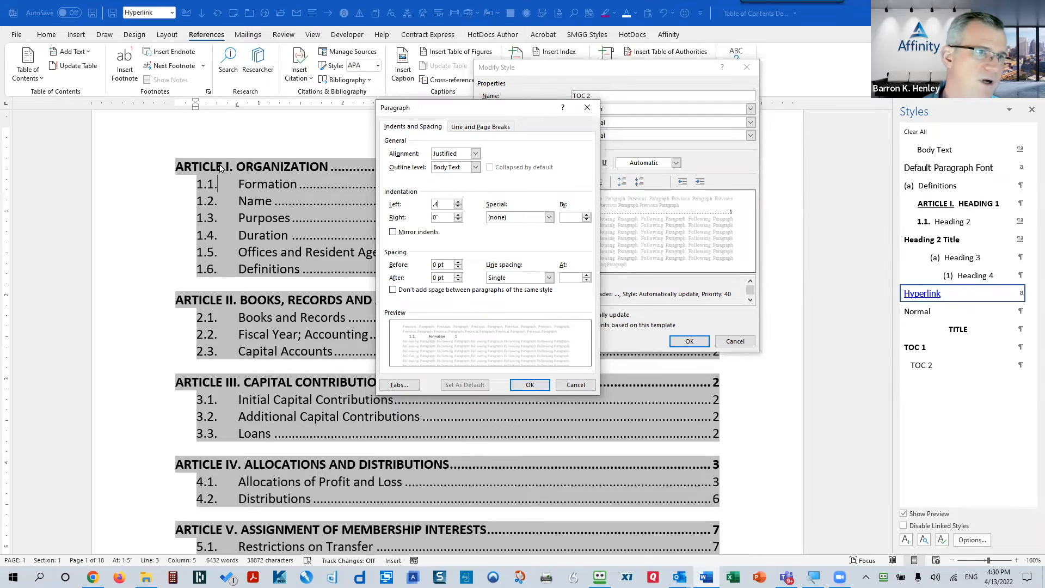
pyautogui.click(530, 389)
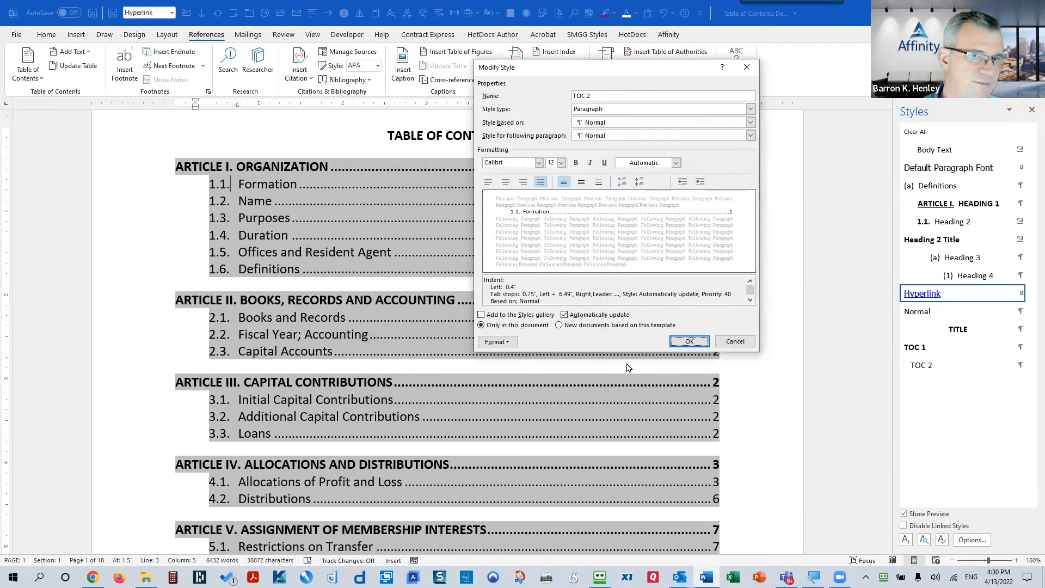
# Inspect the tab stops of the TOC 2 style and discard the pending style changes
pyautogui.click(504, 345)
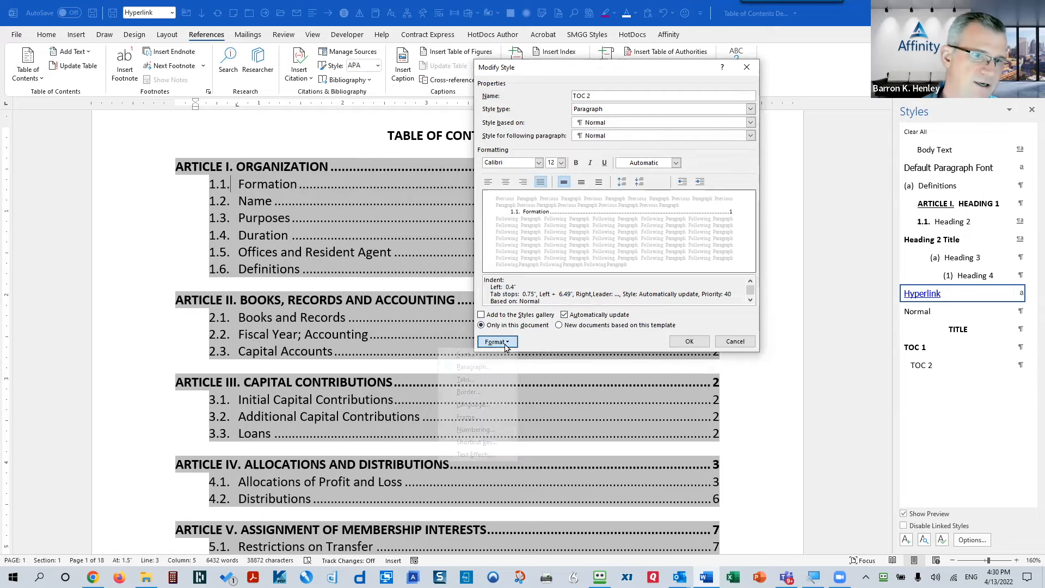
pyautogui.click(506, 379)
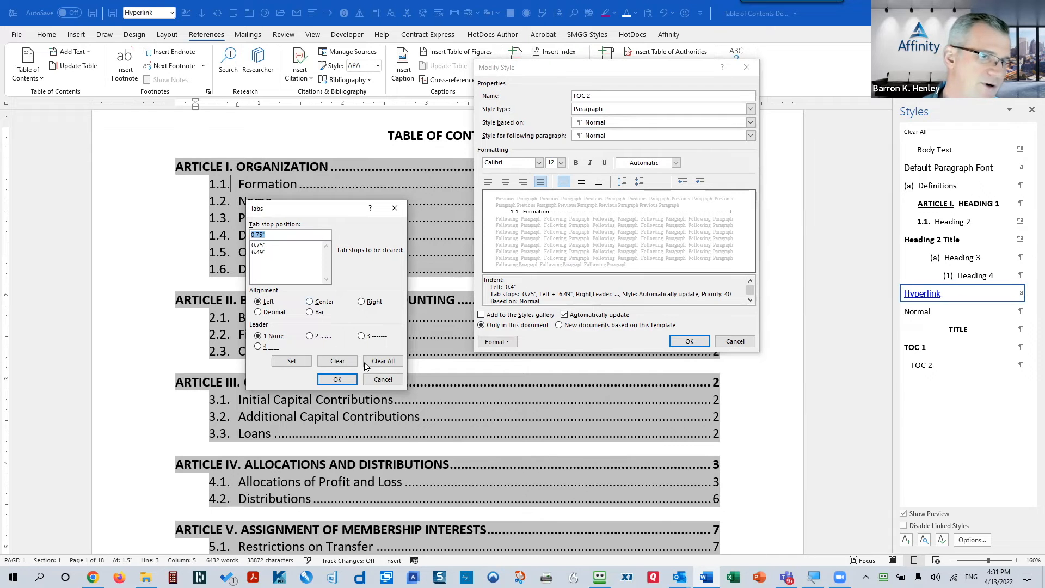
pyautogui.click(381, 380)
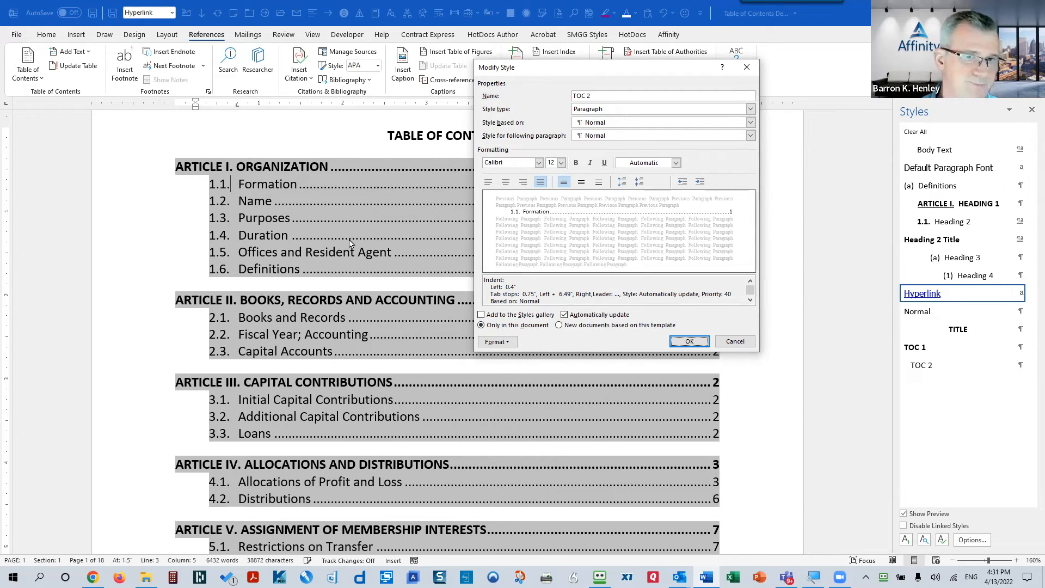
pyautogui.click(689, 341)
# Set the font size of the TOC 1 style to 14 and review the article entries throughout the table of contents
pyautogui.click(255, 170)
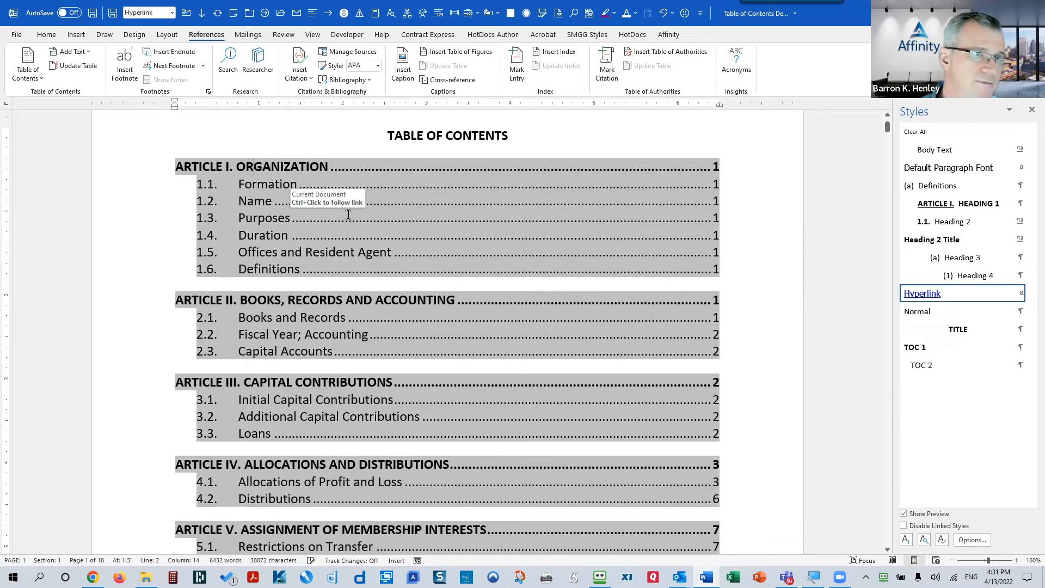
pyautogui.rightClick(949, 354)
pyautogui.click(949, 376)
pyautogui.click(563, 163)
pyautogui.click(551, 213)
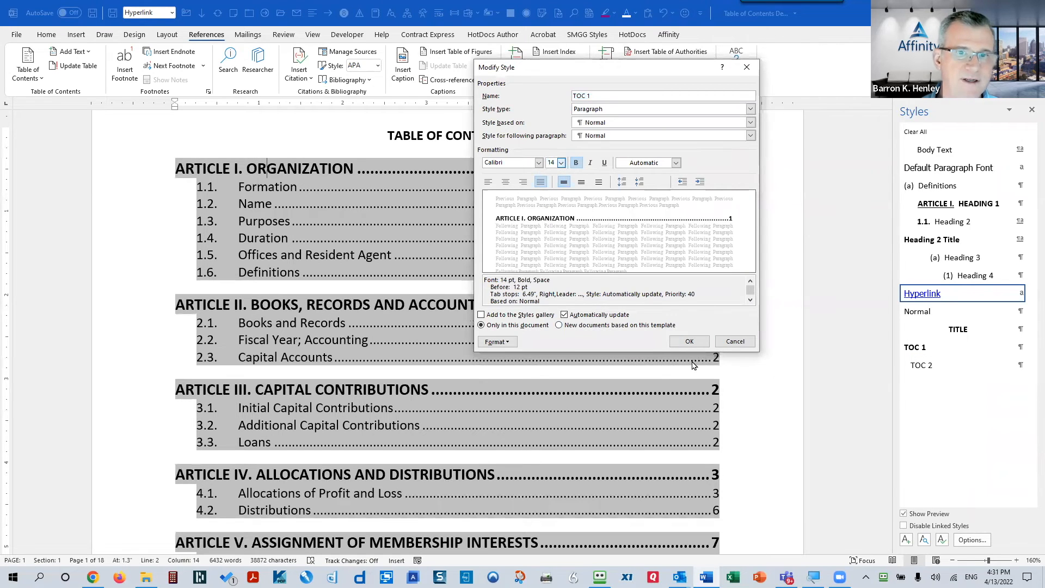
pyautogui.click(690, 341)
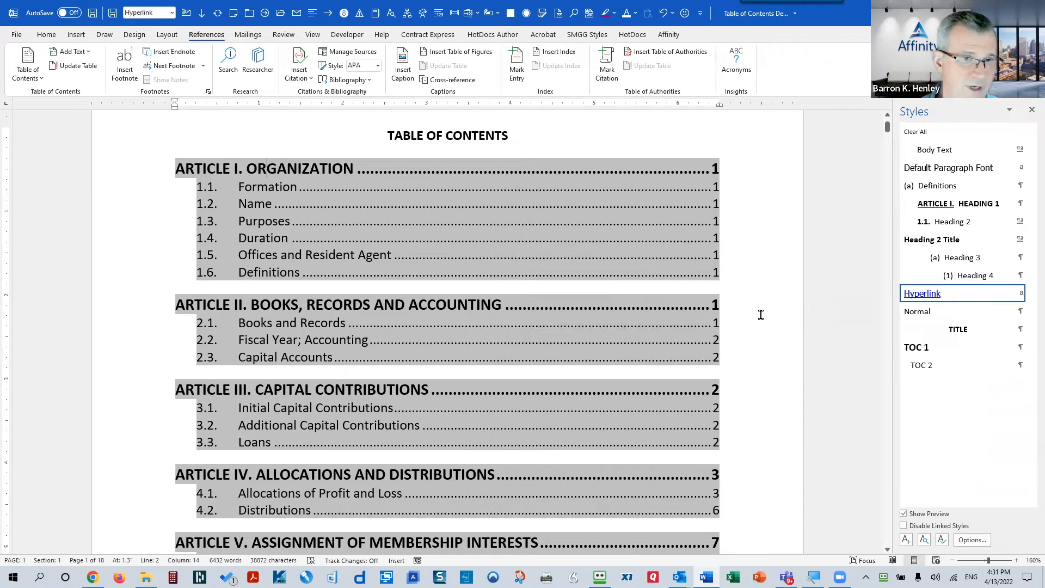
pyautogui.scroll(-5, 762, 308)
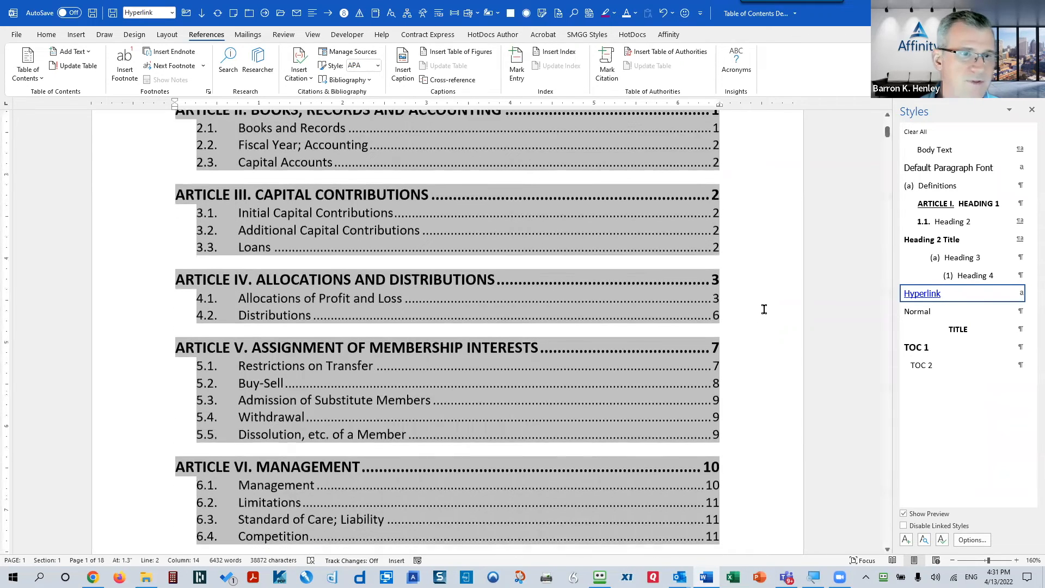
pyautogui.scroll(-3, 764, 306)
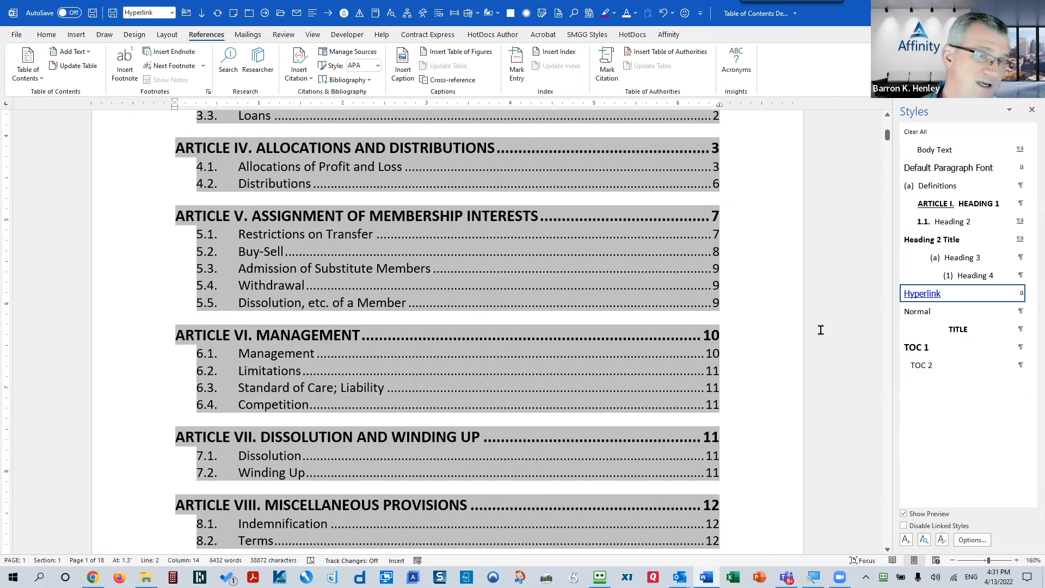
pyautogui.scroll(-9, 820, 329)
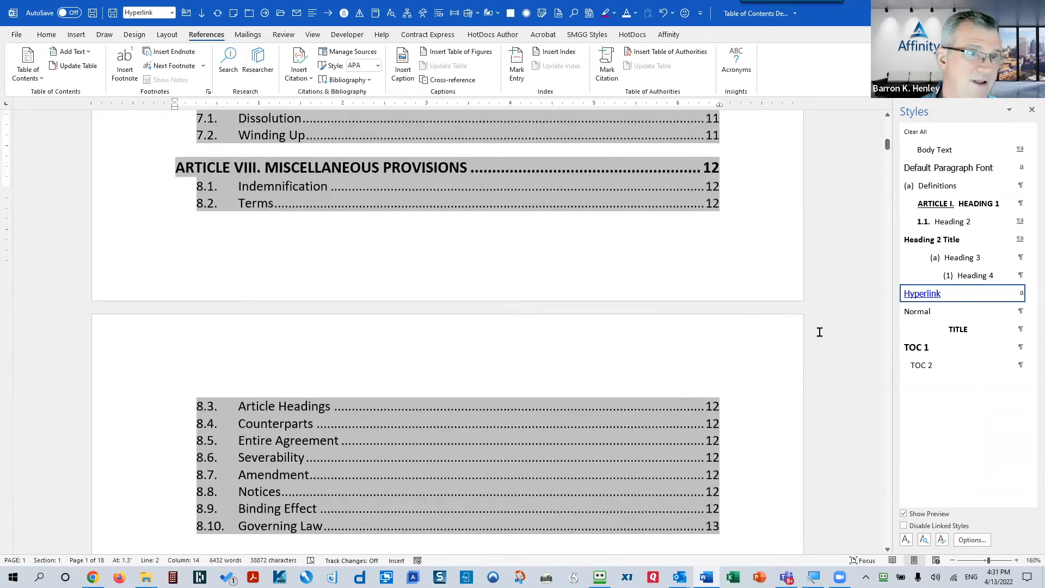
pyautogui.scroll(9, 820, 332)
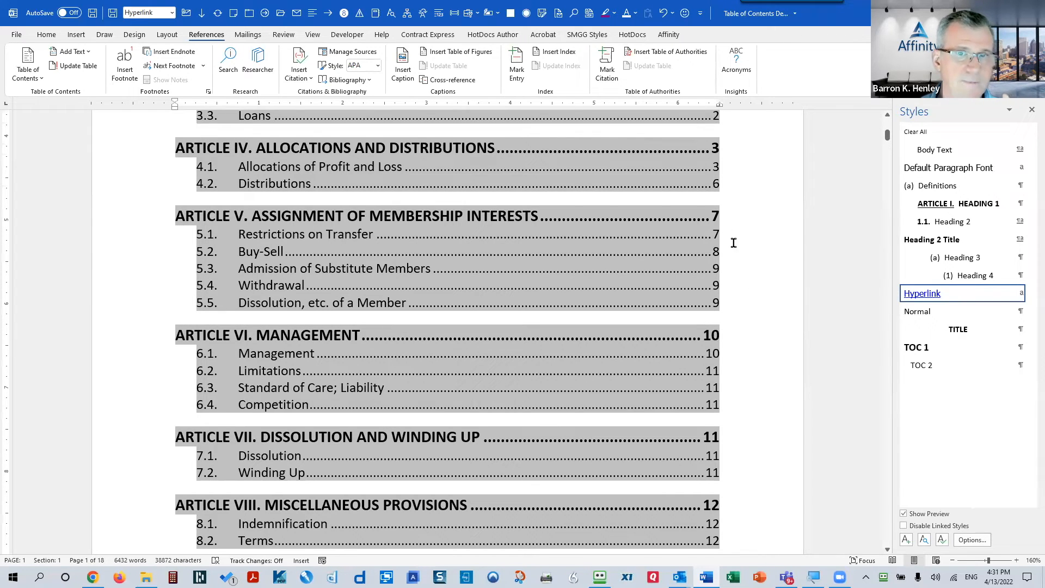
# Examine the dot leaders and page number alignment of the table of contents entries up close, starting with the 5.1 Restrictions on Transfer entry
pyautogui.click(712, 235)
pyautogui.moveTo(374, 233); pyautogui.dragTo(648, 236)
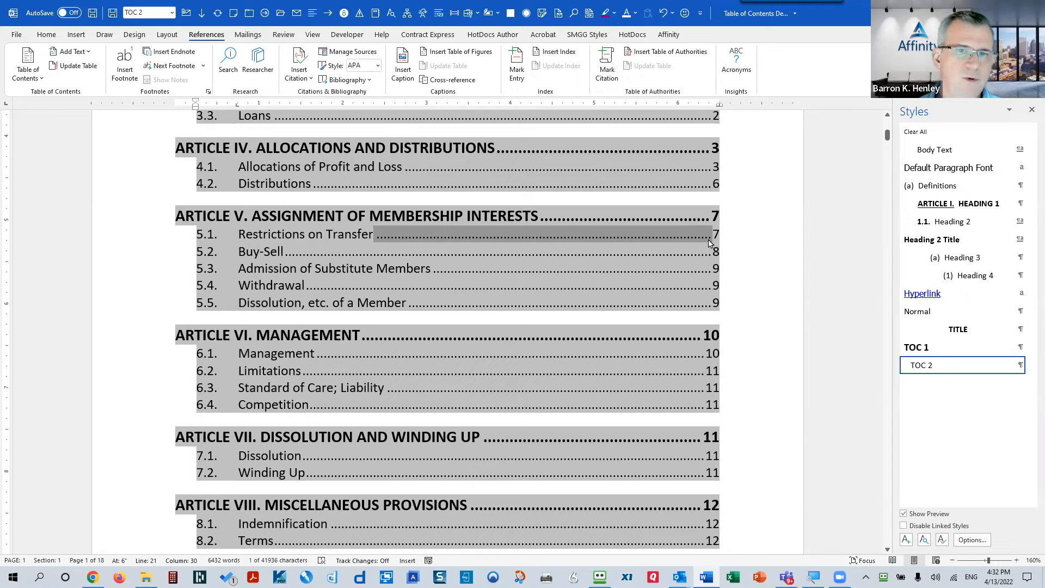
pyautogui.press('Right')
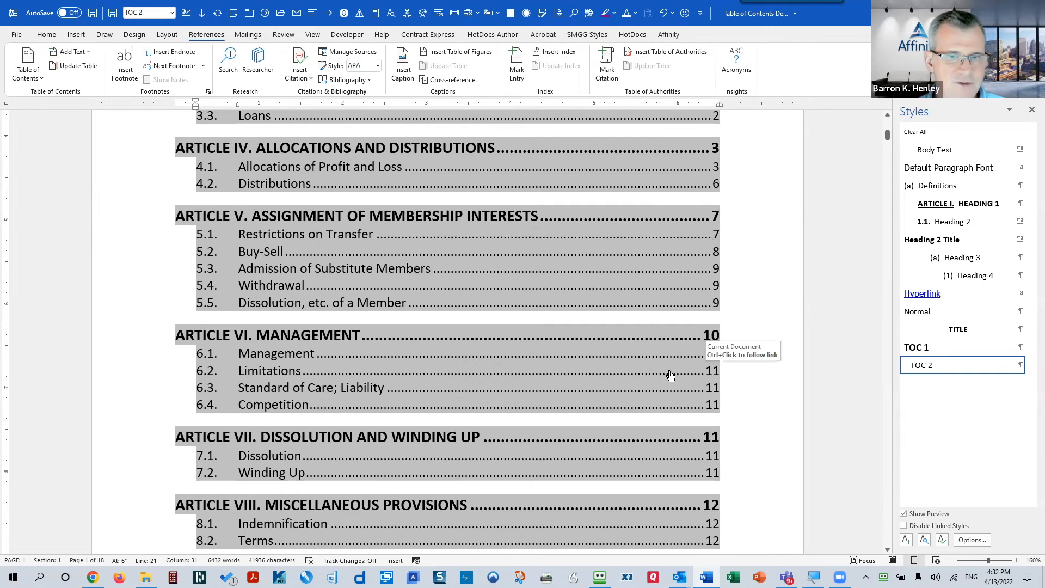
pyautogui.scroll(-1, 655, 357)
pyautogui.scroll(15, 669, 353)
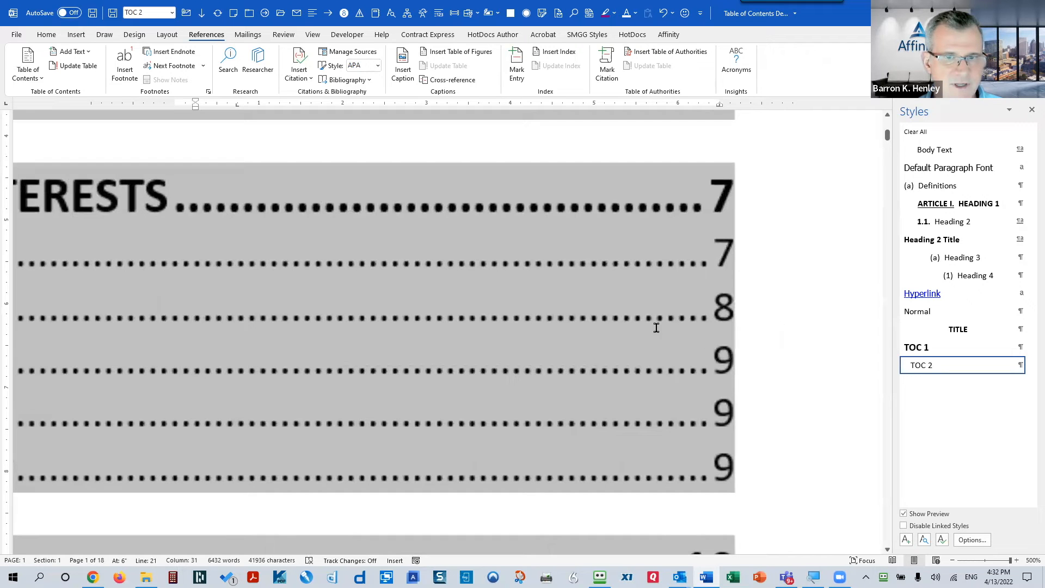
pyautogui.scroll(-3, 671, 306)
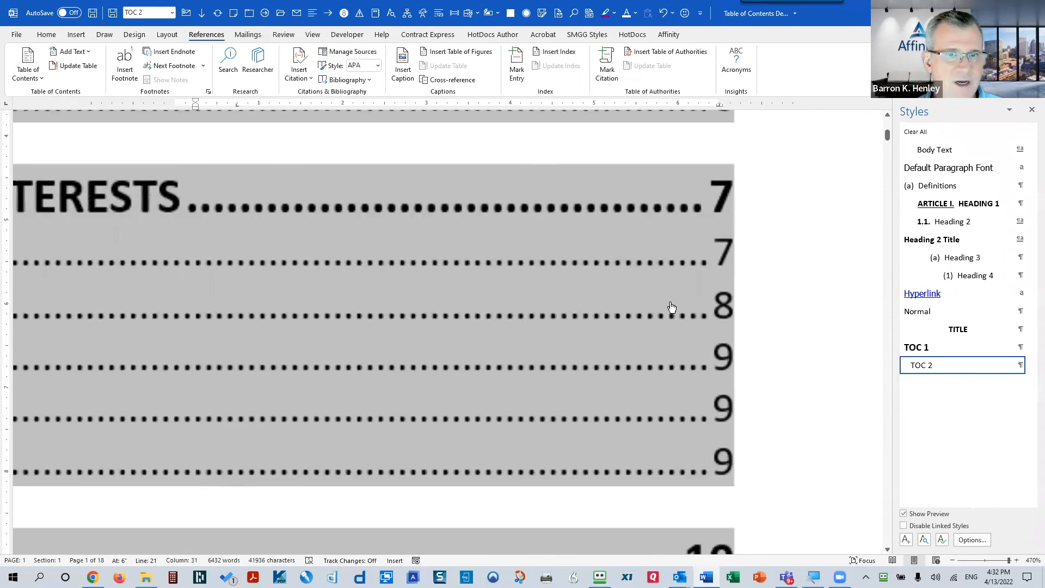
pyautogui.scroll(-20, 671, 306)
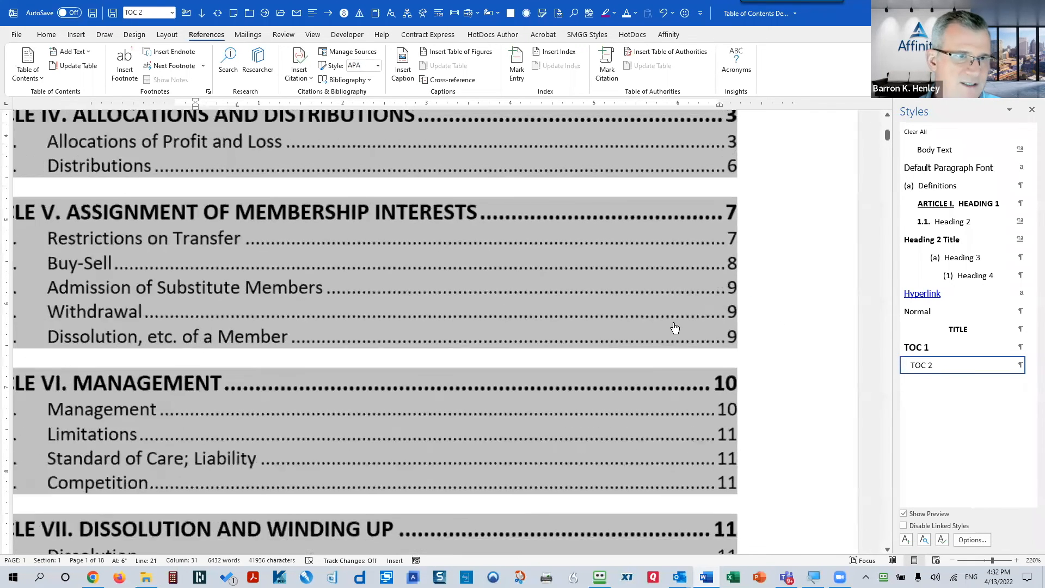
pyautogui.scroll(-5, 675, 327)
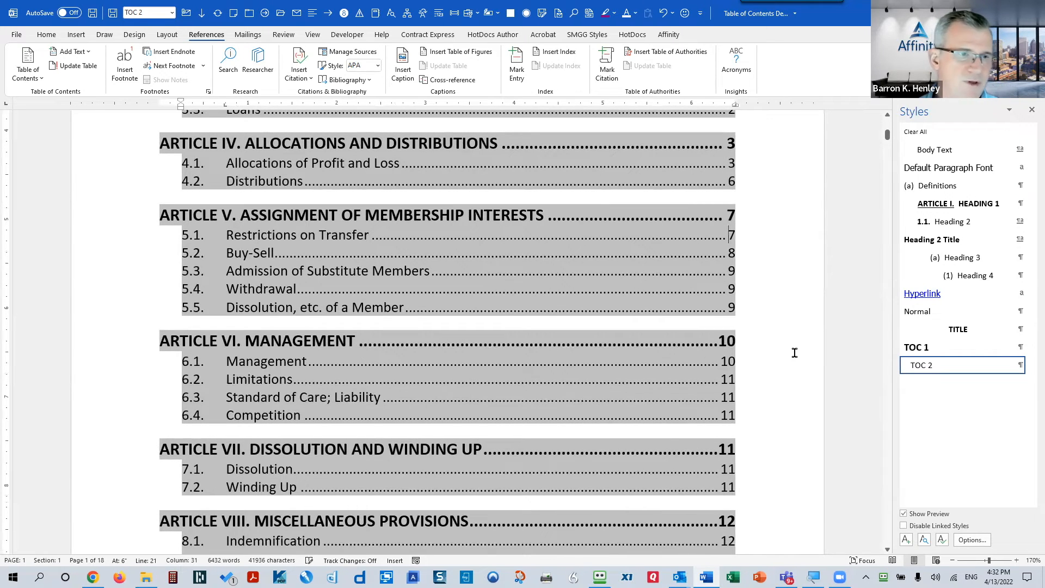
pyautogui.scroll(-5, 793, 353)
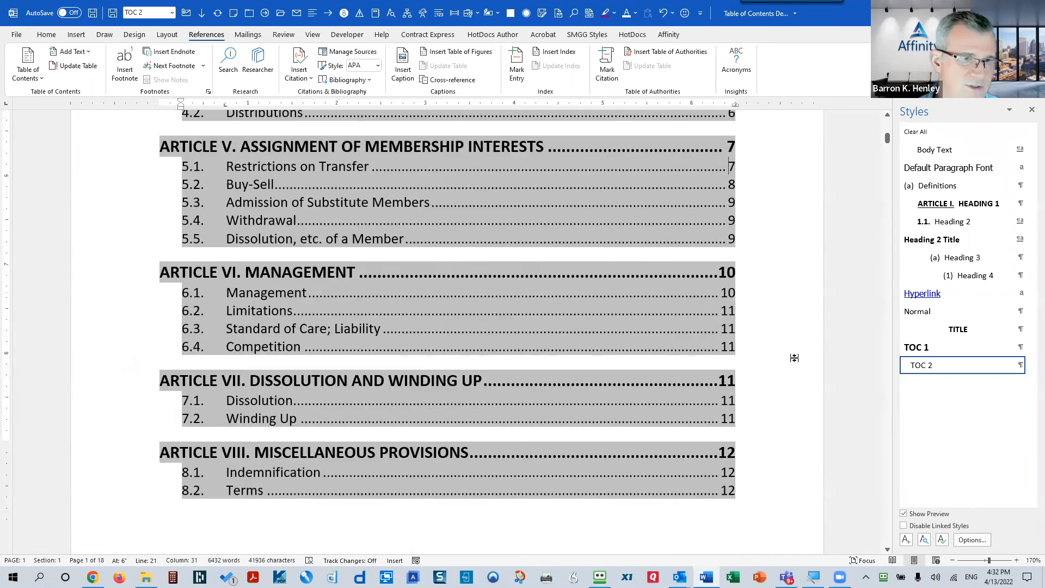
pyautogui.scroll(12, 795, 340)
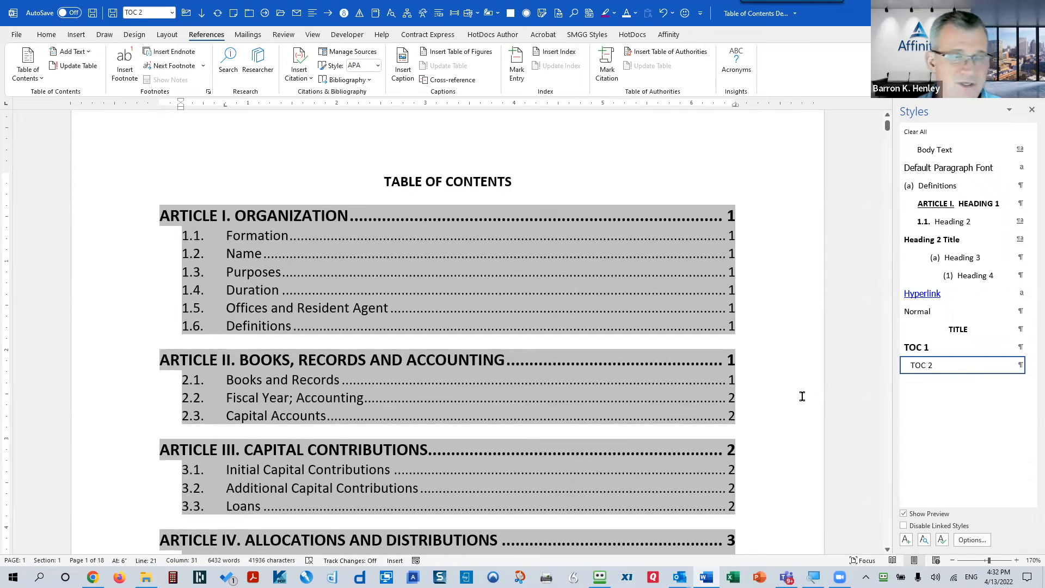
# Open the training document Table of Contents - Paragraph Styles.docx and go to its Article 1 headings
pyautogui.hotkey('ctrl', 'o')
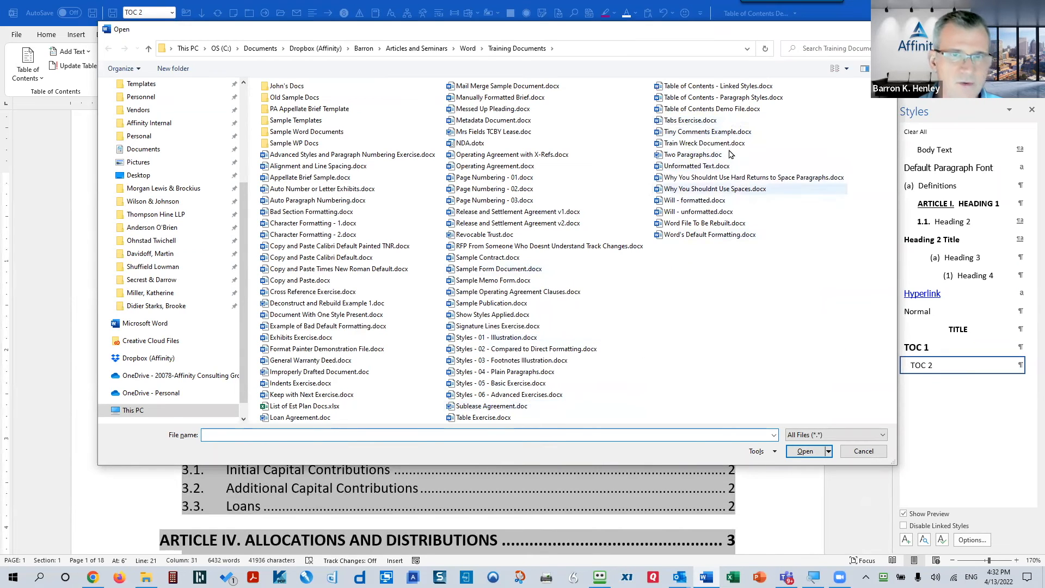
pyautogui.doubleClick(747, 99)
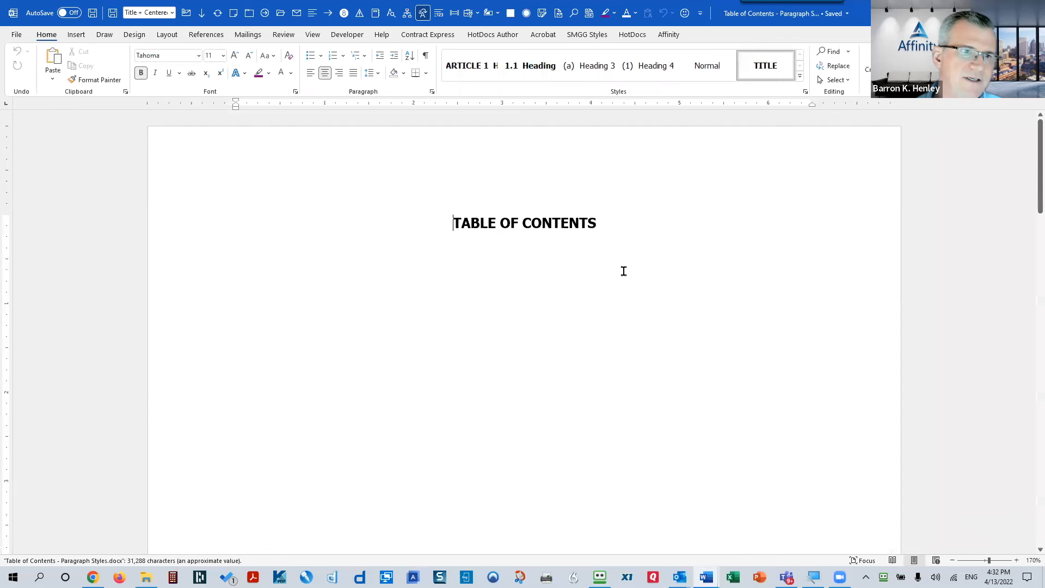
pyautogui.scroll(-20, 626, 272)
pyautogui.scroll(-4, 389, 249)
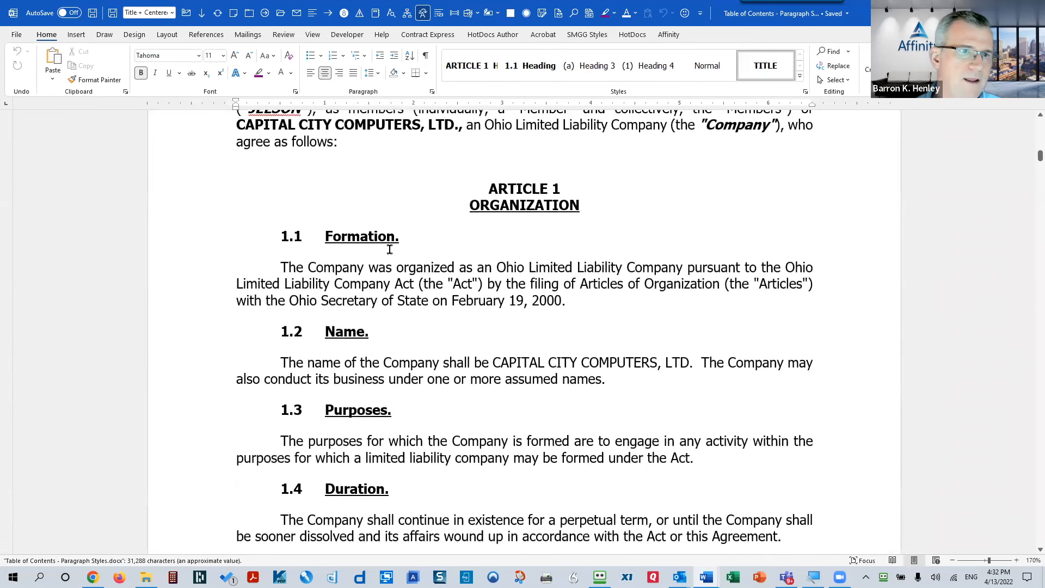
# Compare the styles applied to the standalone section headings Formation and Name with the body paragraph beneath them
pyautogui.moveTo(332, 232); pyautogui.dragTo(696, 324)
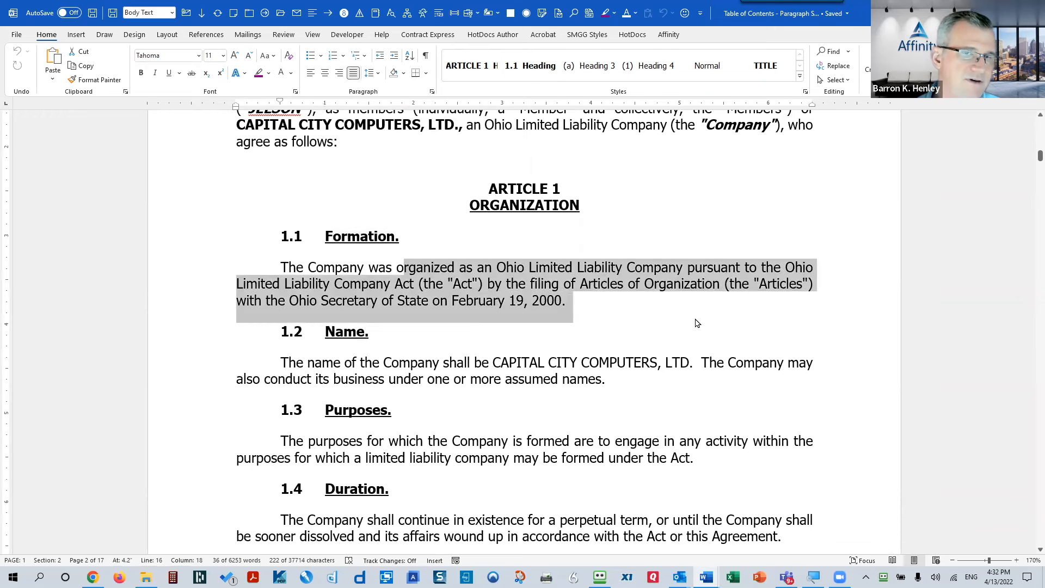
pyautogui.click(347, 238)
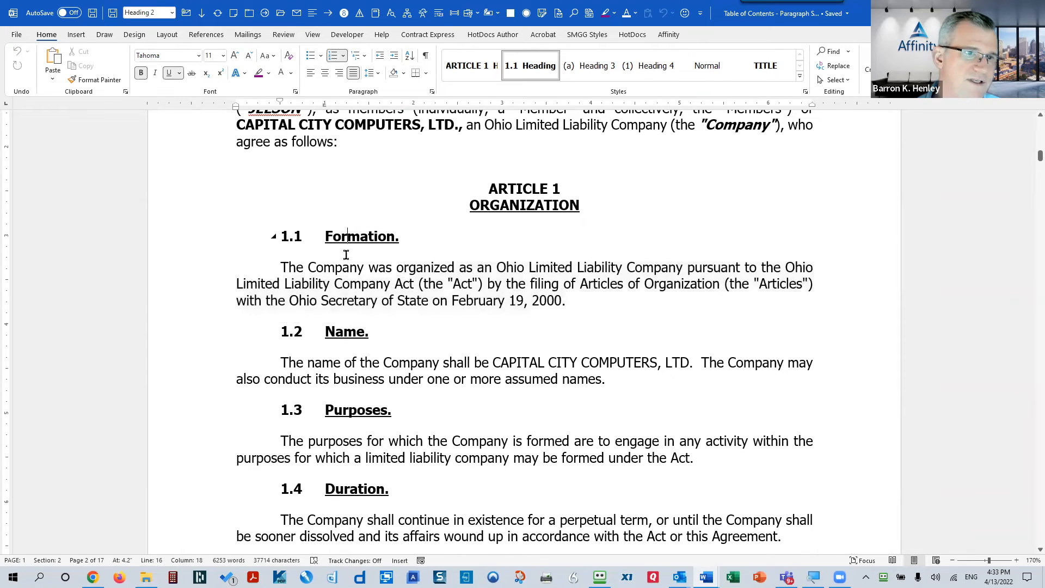
pyautogui.press('Down')
pyautogui.press('Down')
pyautogui.press('Down')
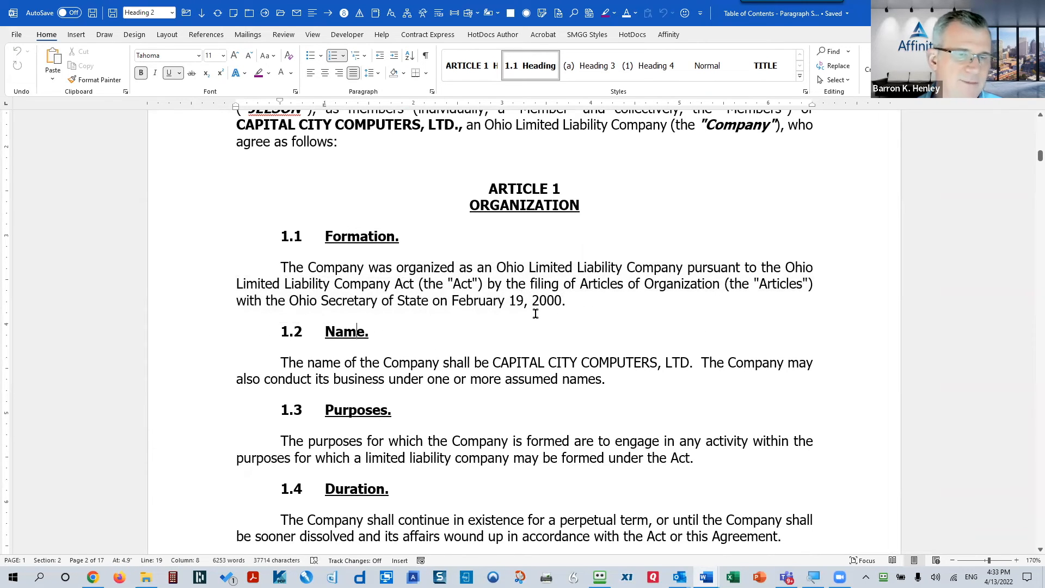
# Switch back to the Table of Contents Demo document and inspect the styles of section 1.1's paragraph text and its Formation title
pyautogui.hotkey('alt', 'Tab')
pyautogui.scroll(-15, 551, 315)
pyautogui.click(268, 245)
pyautogui.moveTo(331, 246); pyautogui.dragTo(666, 287)
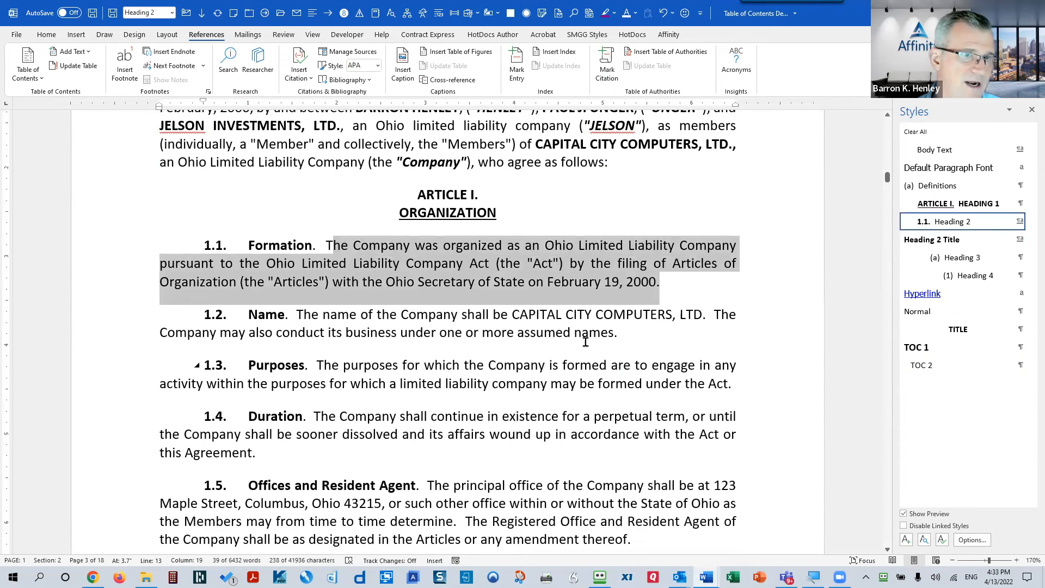
pyautogui.click(250, 246)
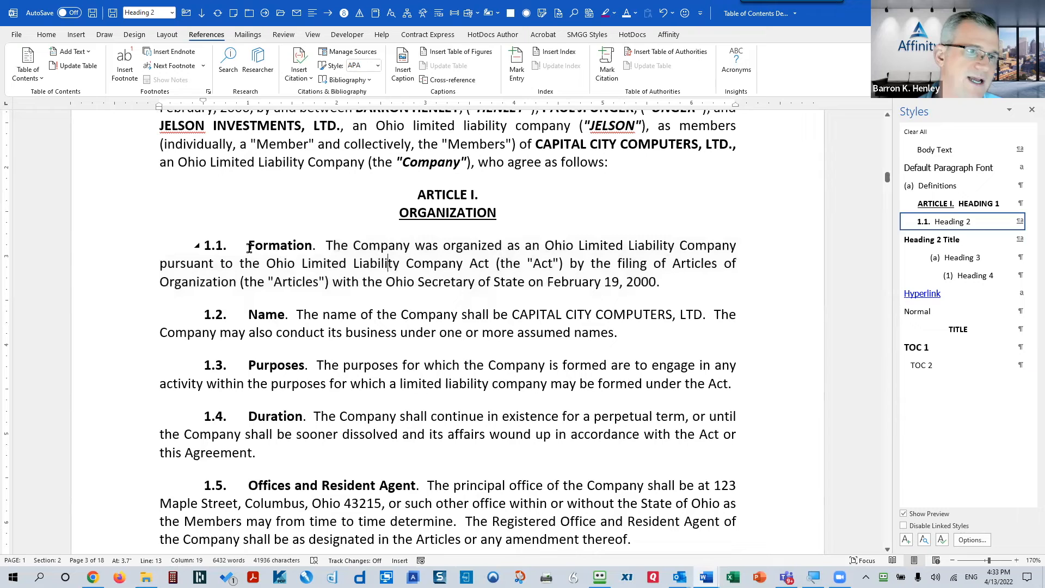
pyautogui.doubleClick(279, 244)
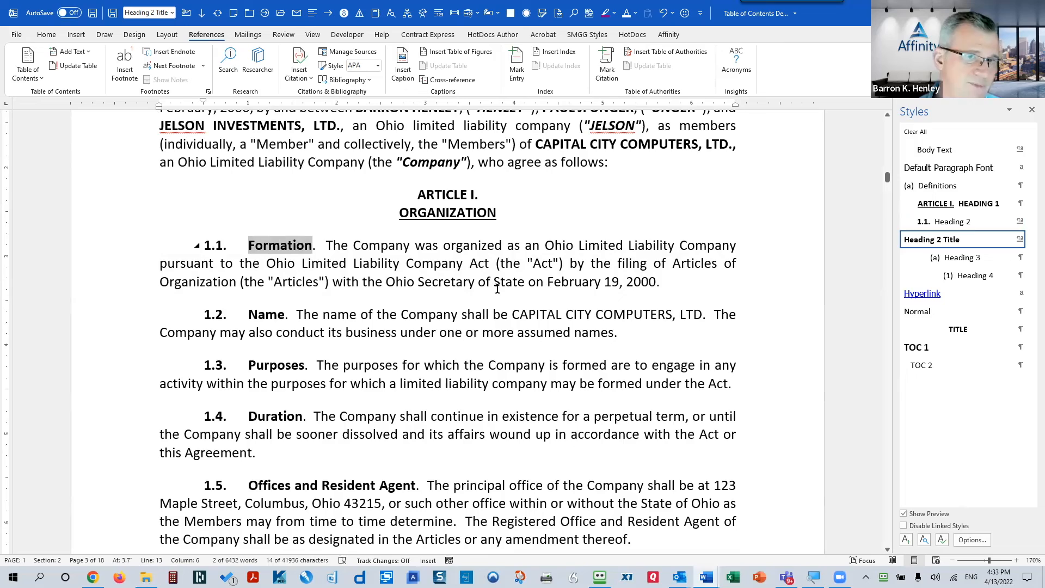
# Return to the Paragraph Styles document and review its standalone section headings down to 3.1 Initial Capital Contributions
pyautogui.hotkey('alt', 'Tab')
pyautogui.scroll(-6, 531, 293)
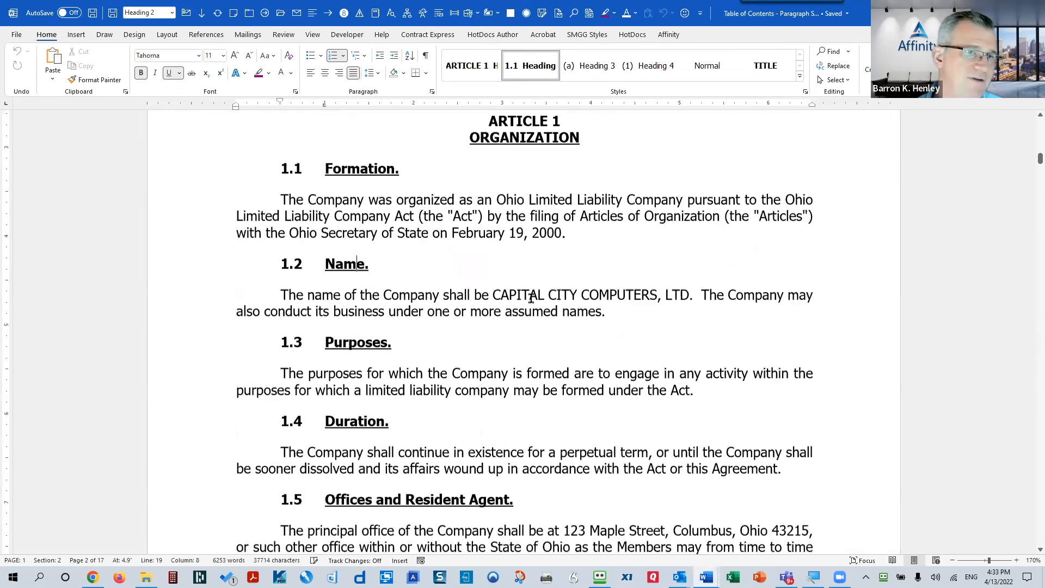
pyautogui.scroll(-8, 531, 294)
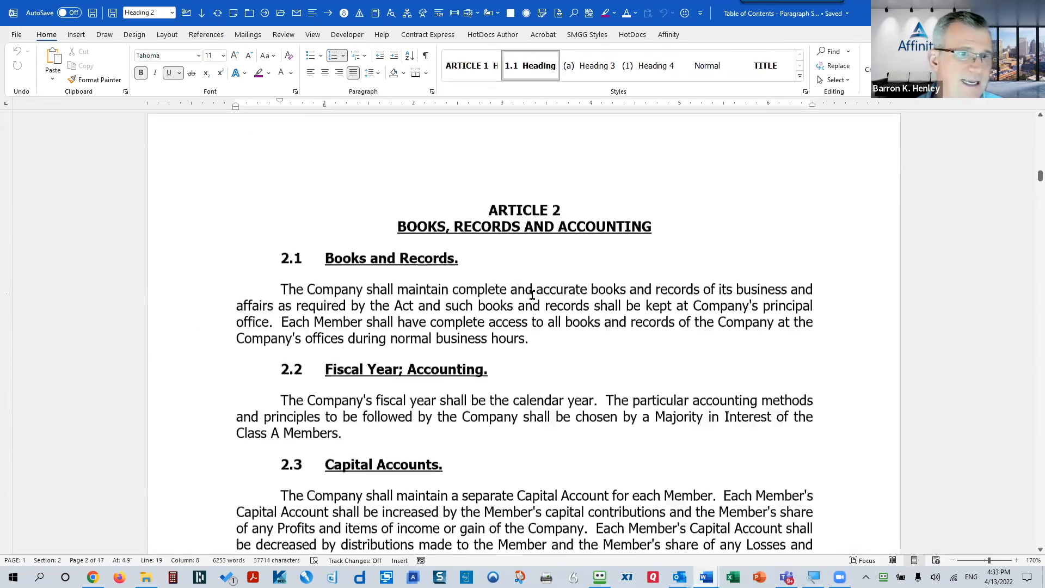
pyautogui.scroll(-3, 536, 295)
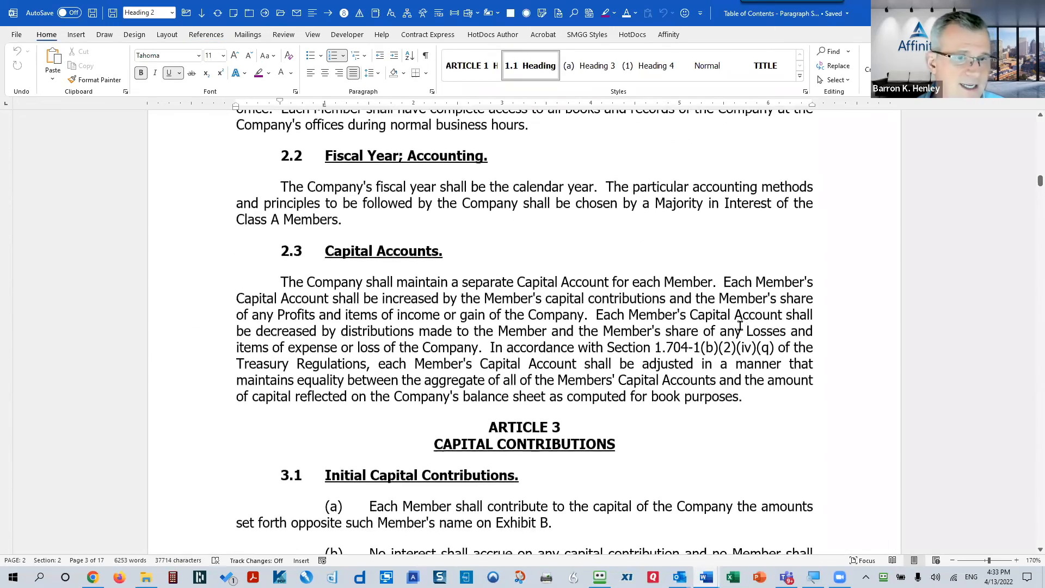
pyautogui.scroll(3, 740, 325)
pyautogui.scroll(-2, 747, 330)
pyautogui.scroll(-3, 745, 328)
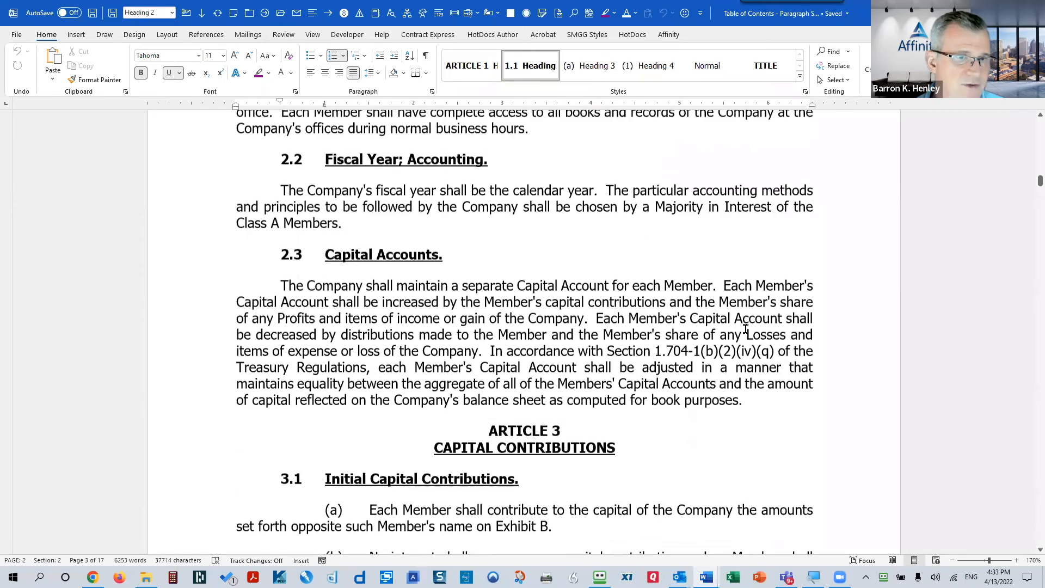
pyautogui.moveTo(327, 387); pyautogui.dragTo(520, 390)
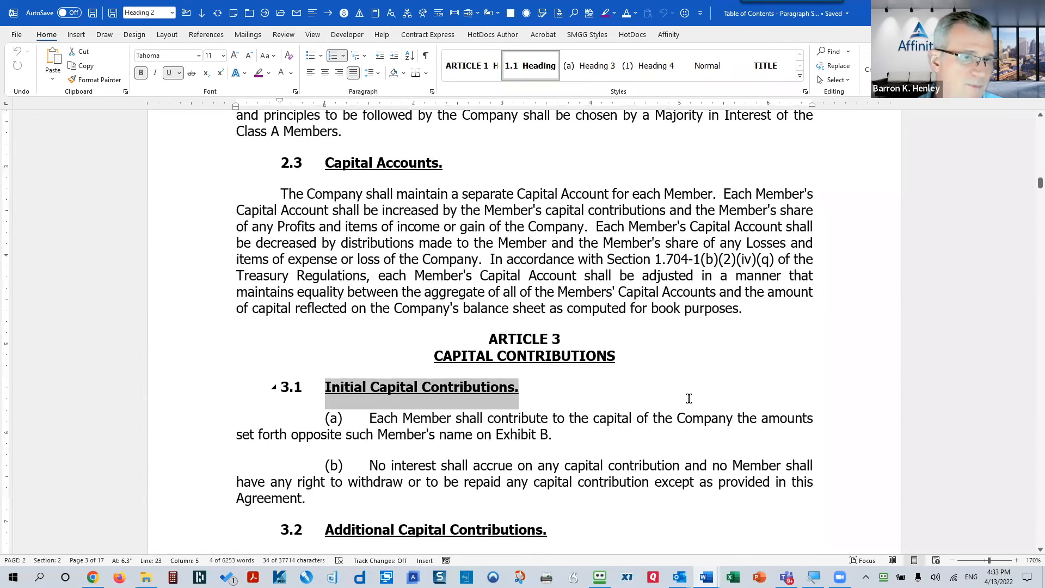
# Display the list of styles, check the one applied to the 3.1 heading, and review the remaining headings through 4.2 Distributions
pyautogui.click(804, 91)
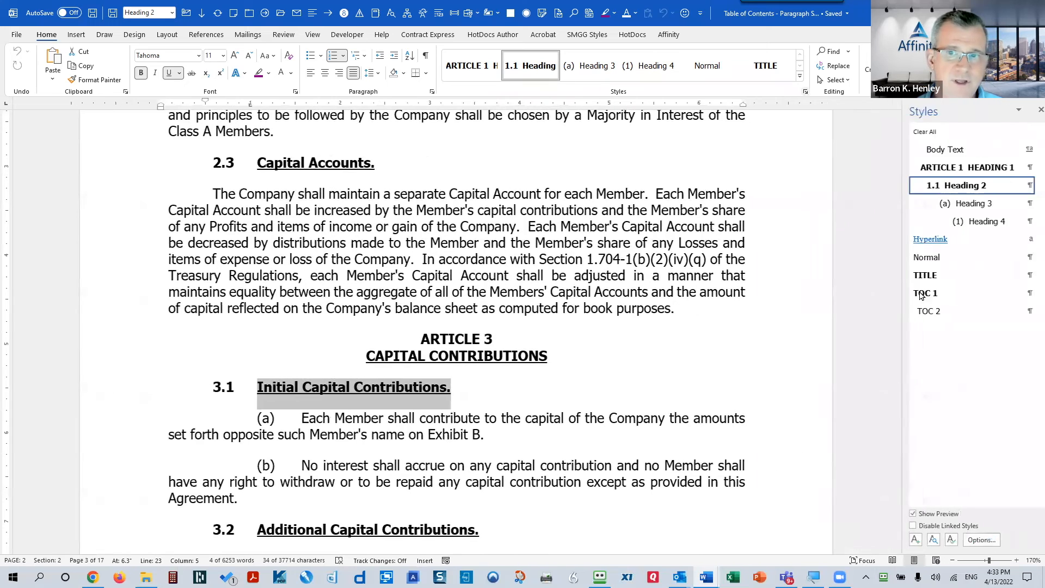
pyautogui.click(395, 387)
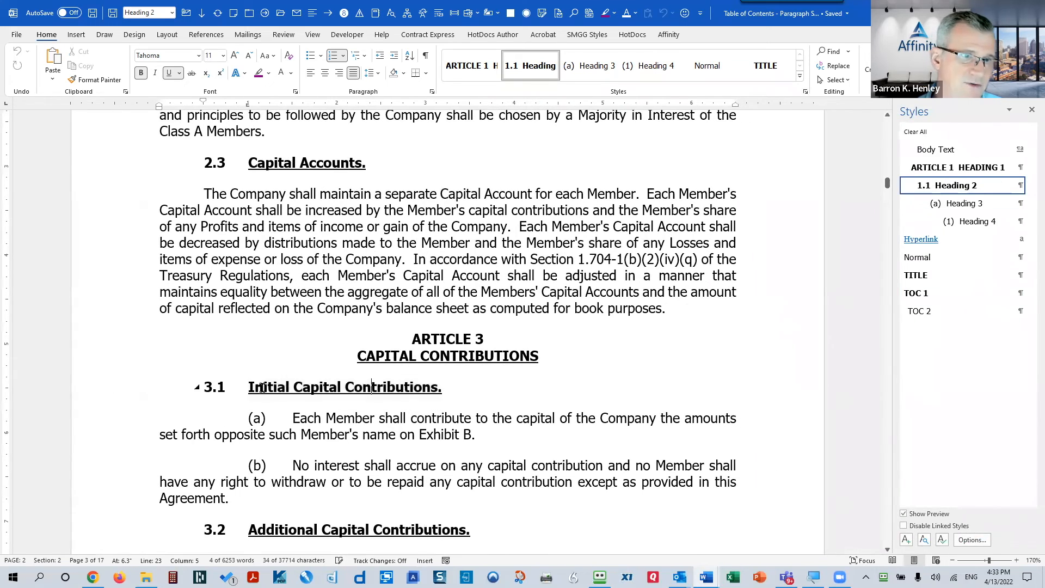
pyautogui.scroll(-13, 429, 404)
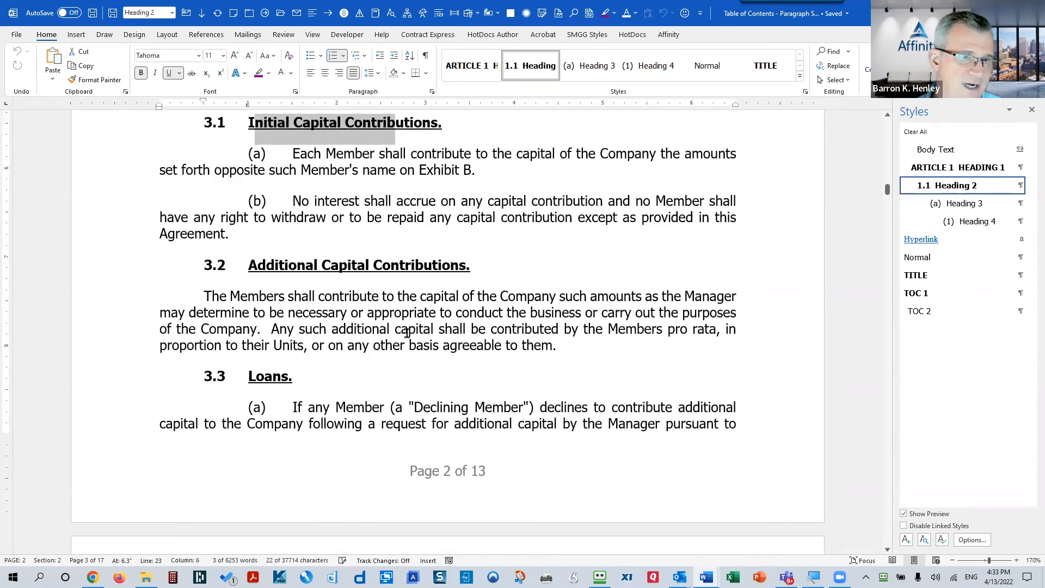
pyautogui.scroll(-20, 436, 349)
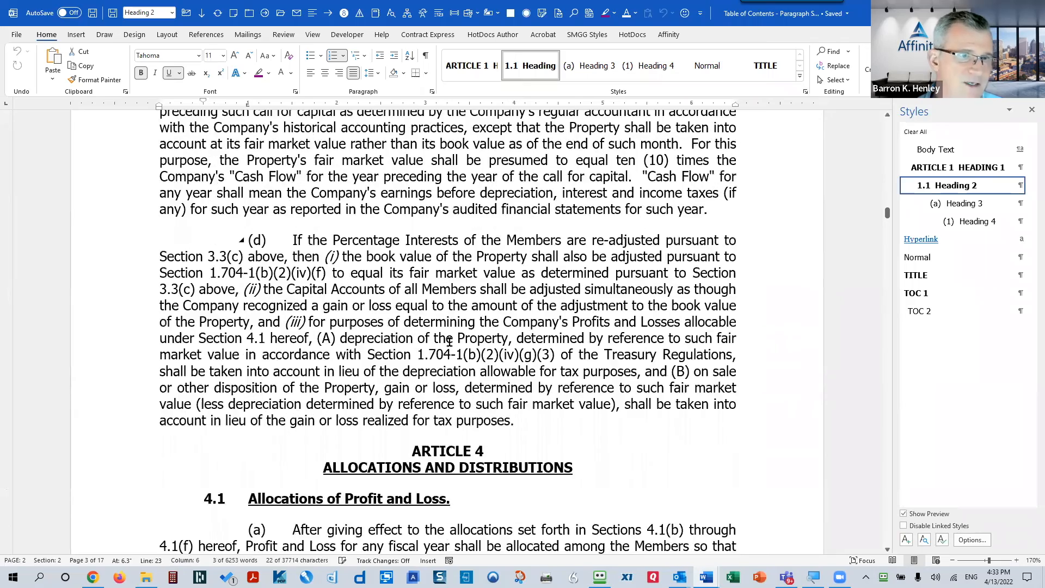
pyautogui.scroll(-15, 462, 349)
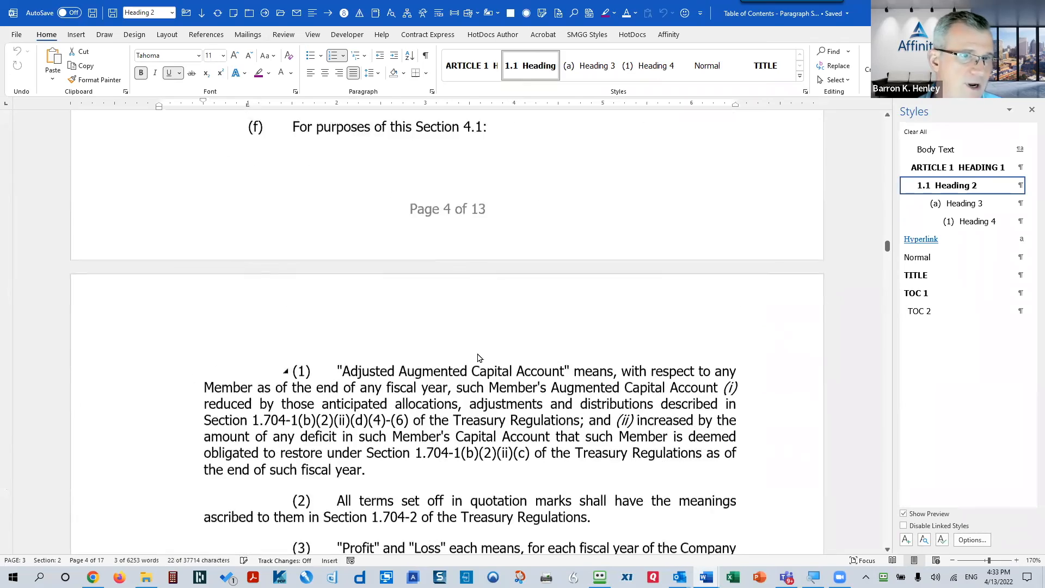
pyautogui.scroll(-6, 507, 362)
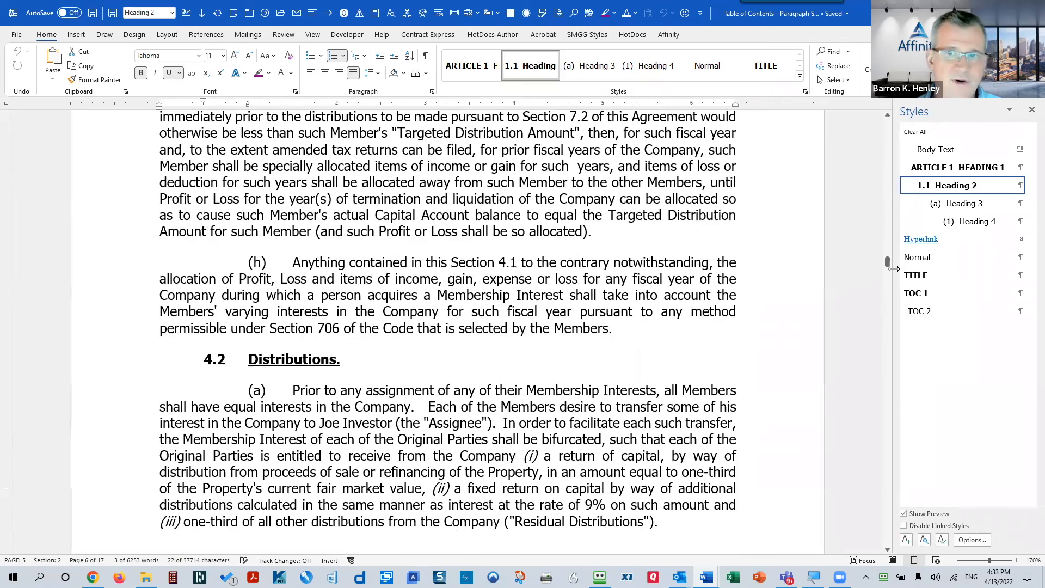
# Insert a custom table of contents below the TABLE OF CONTENTS title, with Heading 1 as level 1 and Heading 2 as level 2
pyautogui.moveTo(887, 261); pyautogui.dragTo(878, 111)
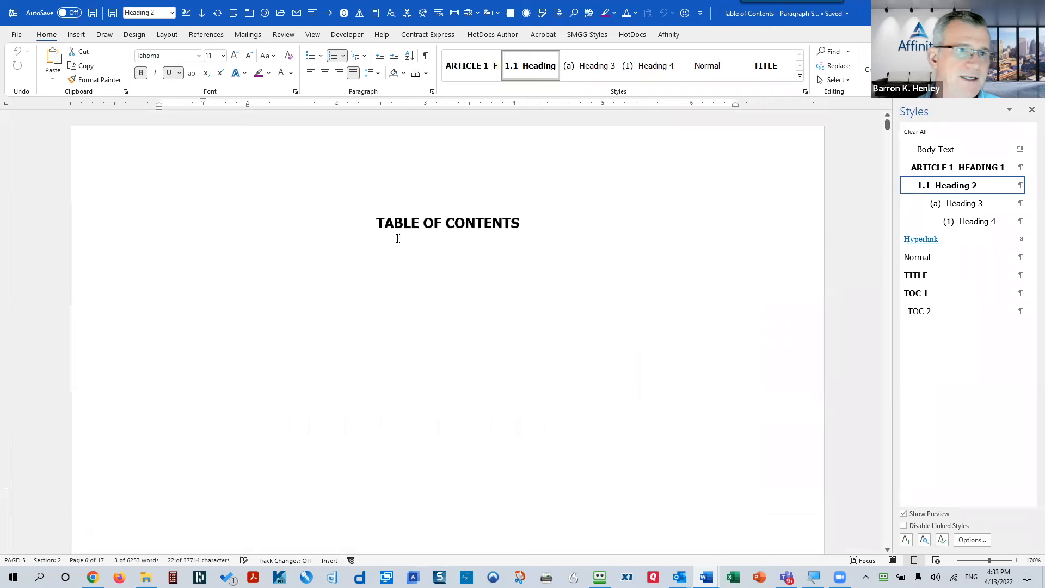
pyautogui.click(428, 241)
pyautogui.click(206, 34)
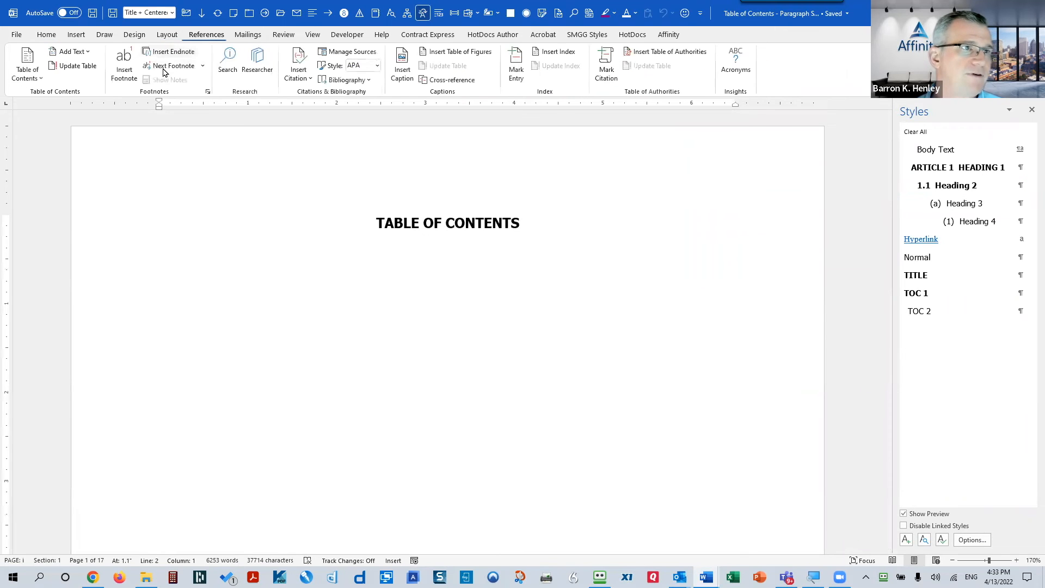
pyautogui.click(28, 64)
pyautogui.click(97, 343)
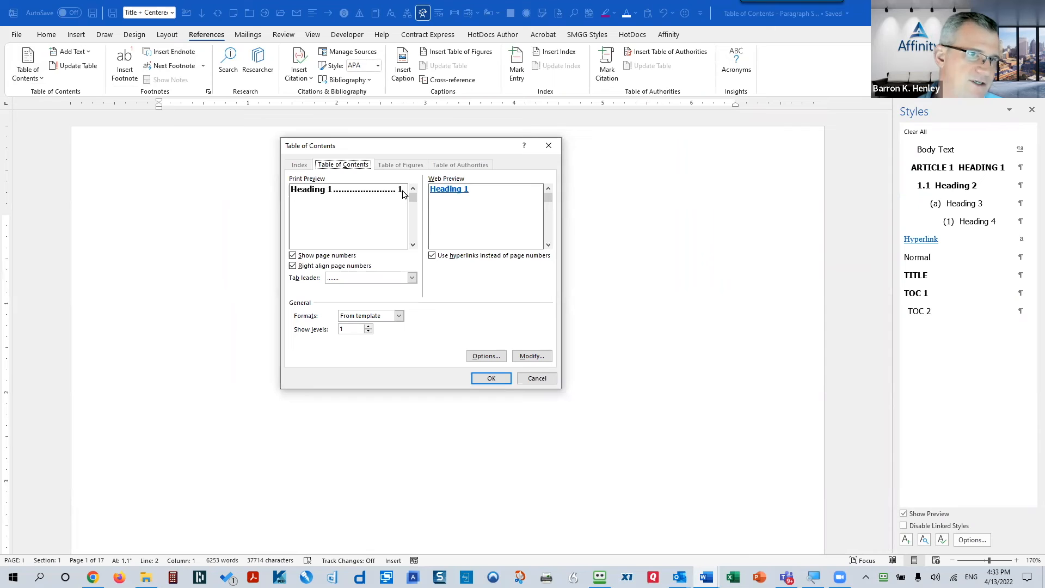
pyautogui.click(486, 355)
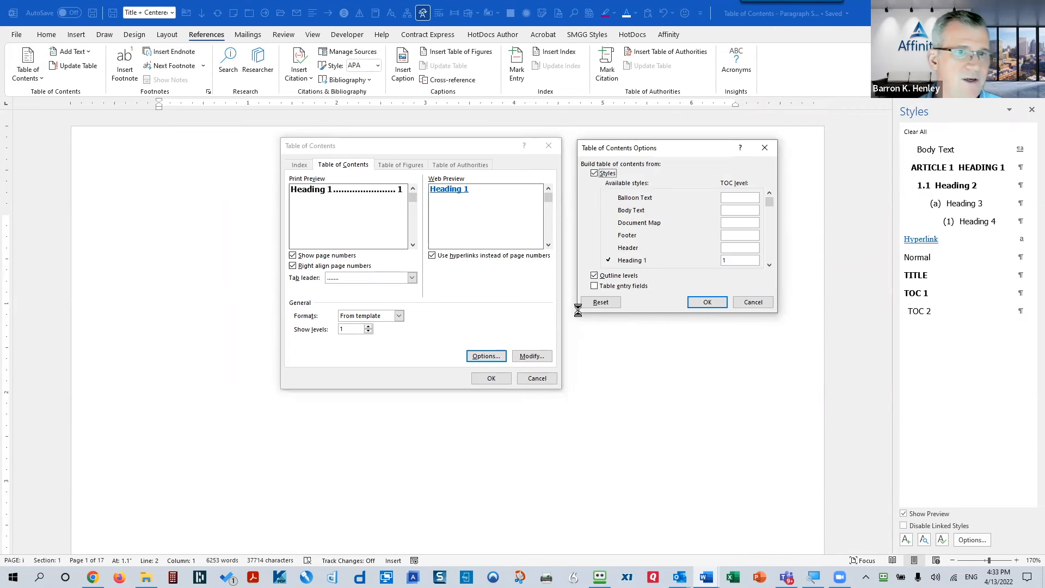
pyautogui.click(770, 265)
pyautogui.click(769, 265)
pyautogui.click(729, 248)
pyautogui.write('2')
pyautogui.click(707, 302)
pyautogui.click(505, 376)
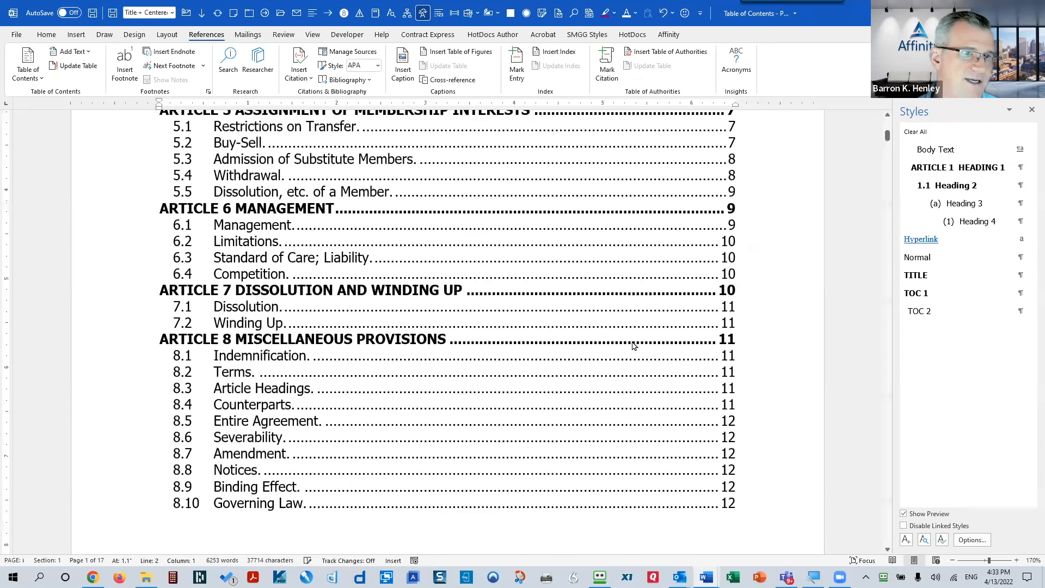
pyautogui.scroll(7, 637, 351)
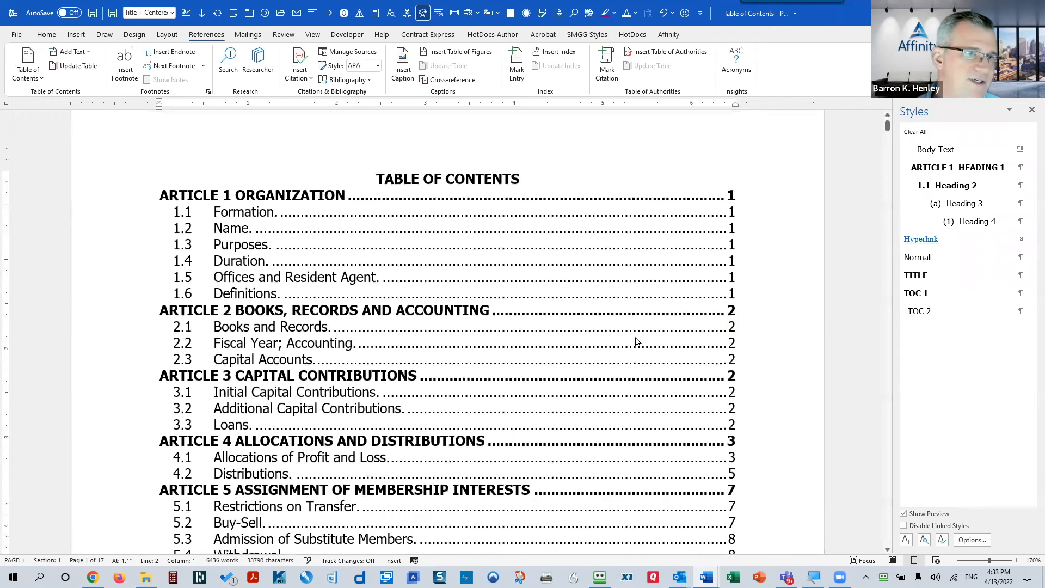
pyautogui.scroll(2, 635, 340)
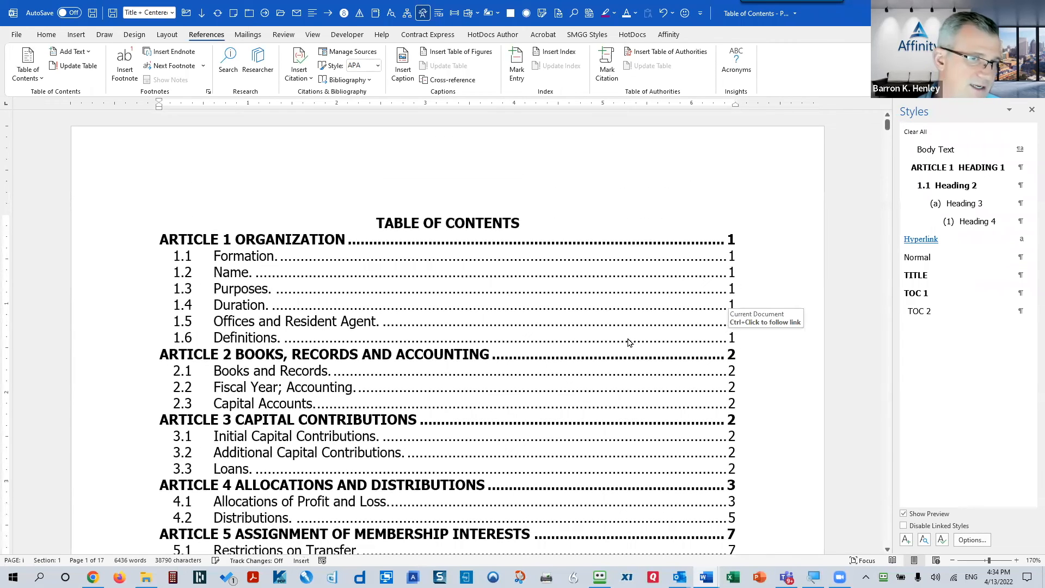
# Close the Paragraph Styles document and return to the start of the operating agreement in the Table of Contents Demo document
pyautogui.click(465, 223)
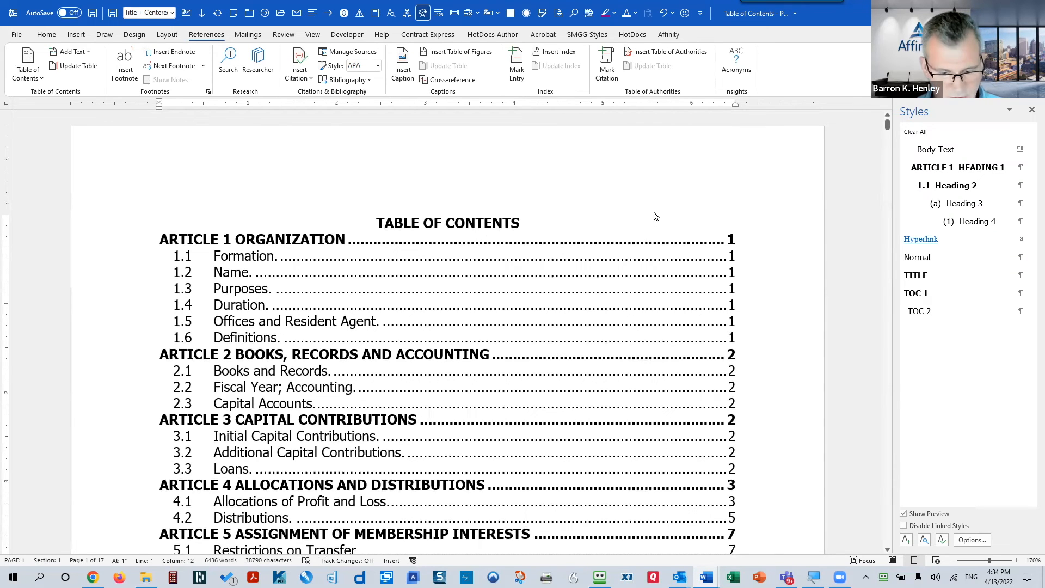
pyautogui.hotkey('alt', 'f')
pyautogui.press('c')
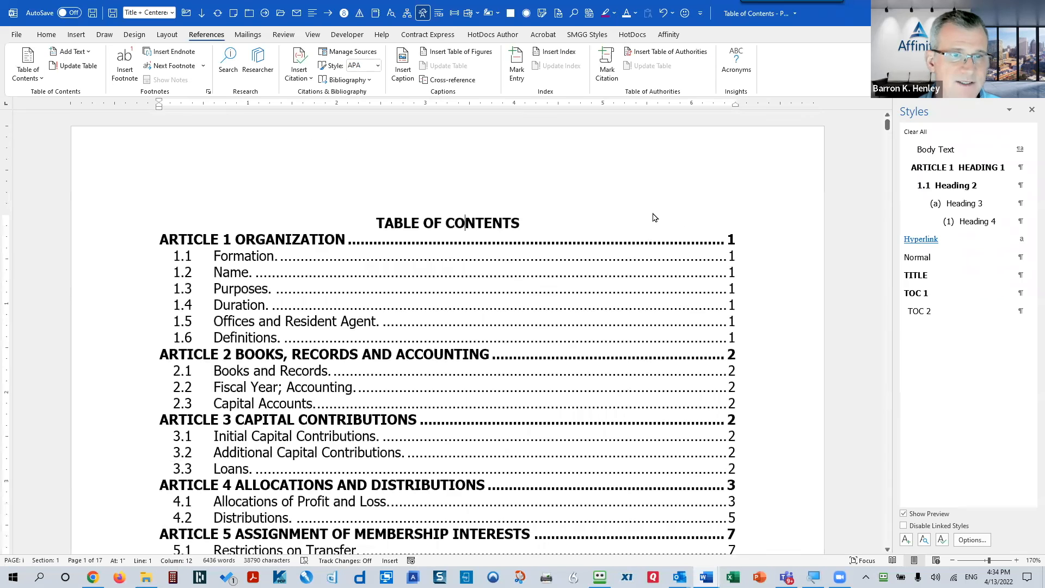
pyautogui.click(523, 309)
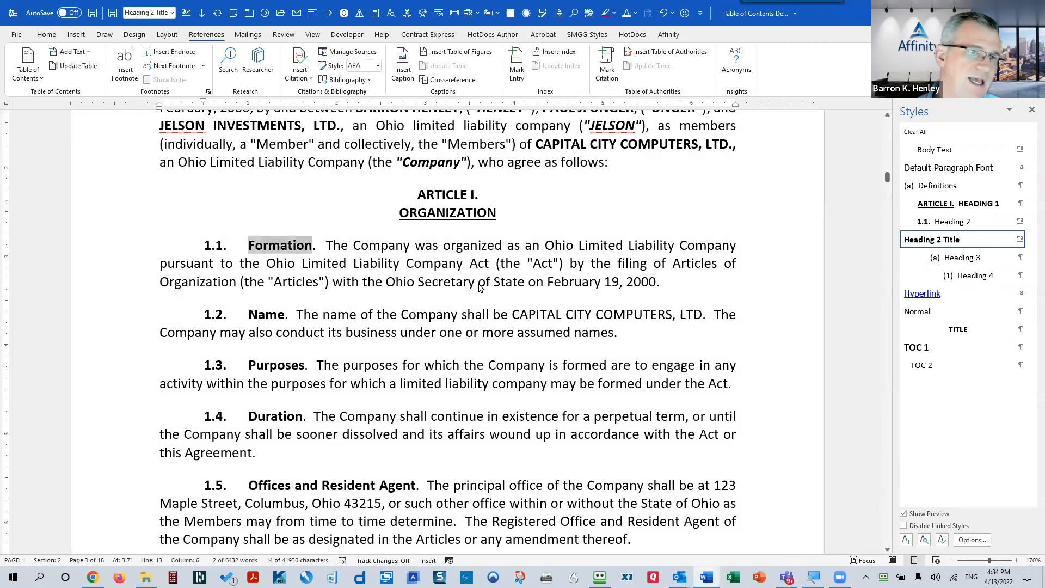
pyautogui.click(479, 283)
pyautogui.scroll(3, 479, 283)
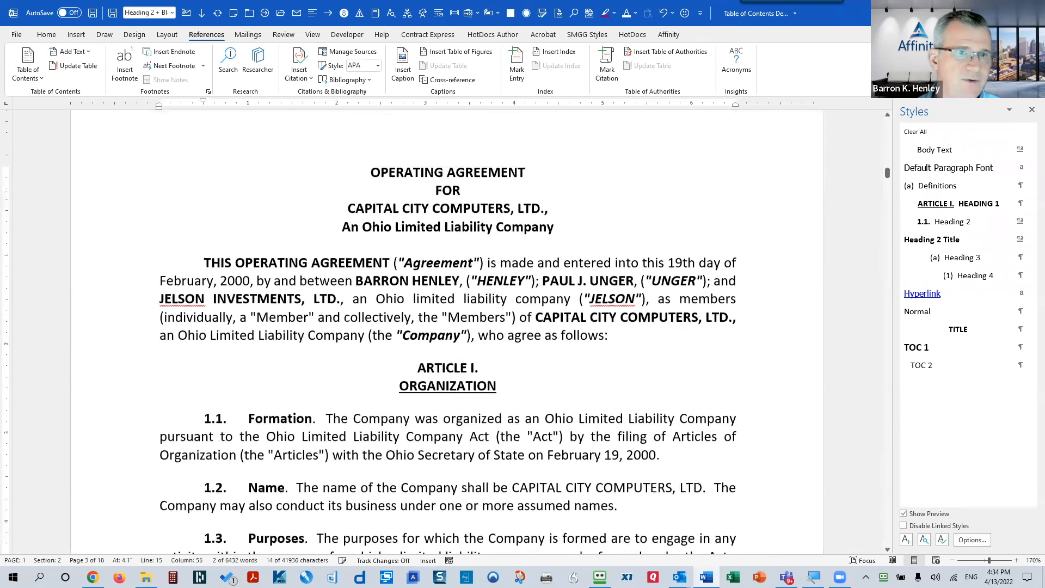